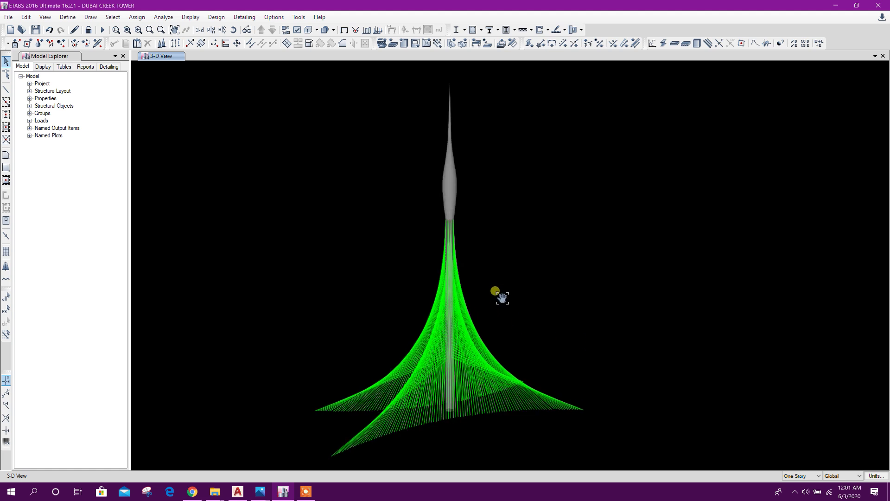
Step: Examine the finished 3-D Dubai Creek Tower model and compare it with the tower height comparison image in Photos
middle_drag(507, 305, 481, 272)
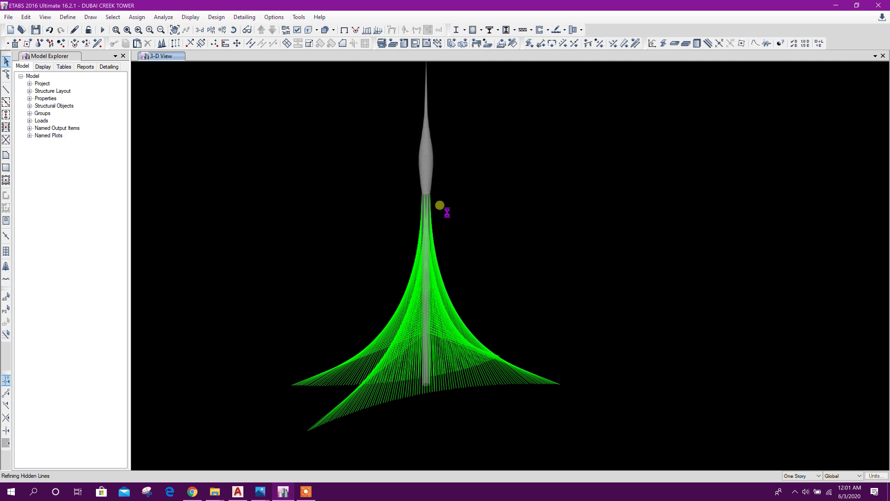
mouse_move(639, 374)
middle_down()
mouse_move(527, 371)
mouse_move(631, 363)
middle_up()
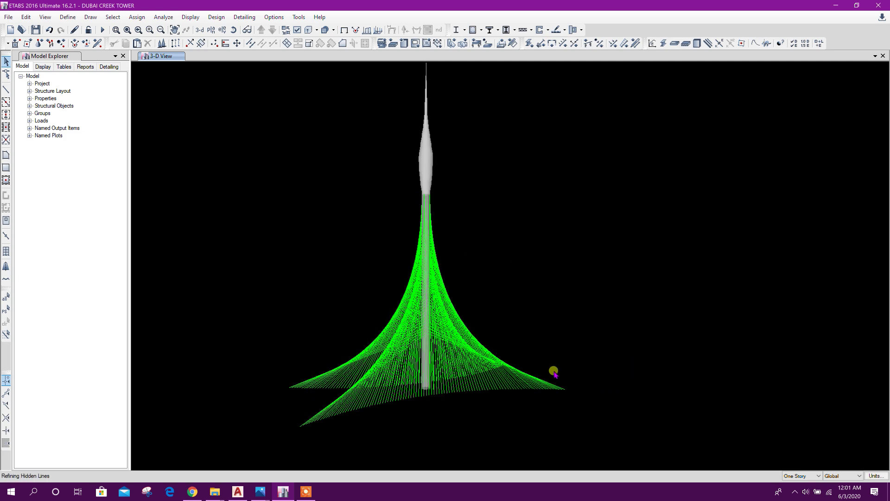
mouse_move(260, 490)
click(292, 453)
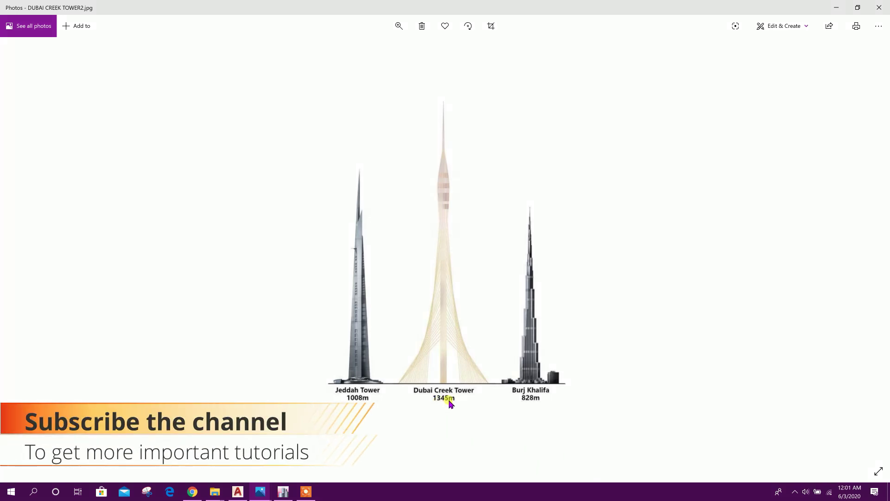
click(836, 8)
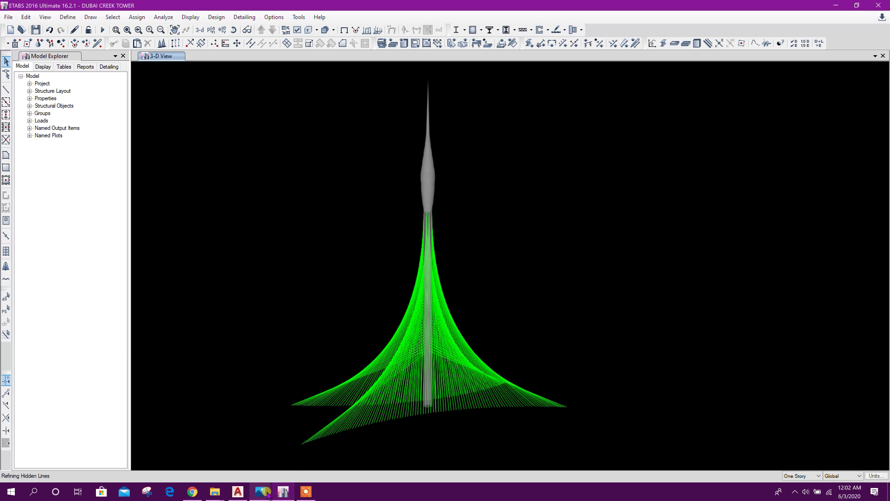
mouse_move(260, 491)
click(301, 456)
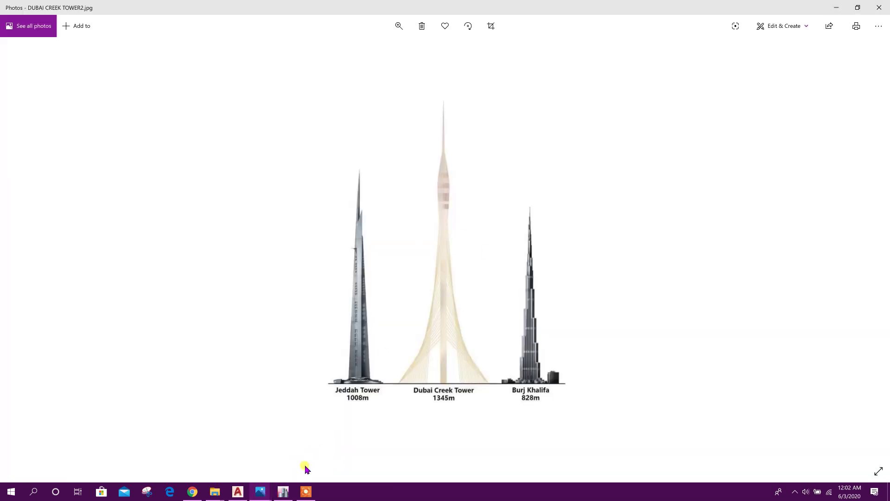
click(282, 490)
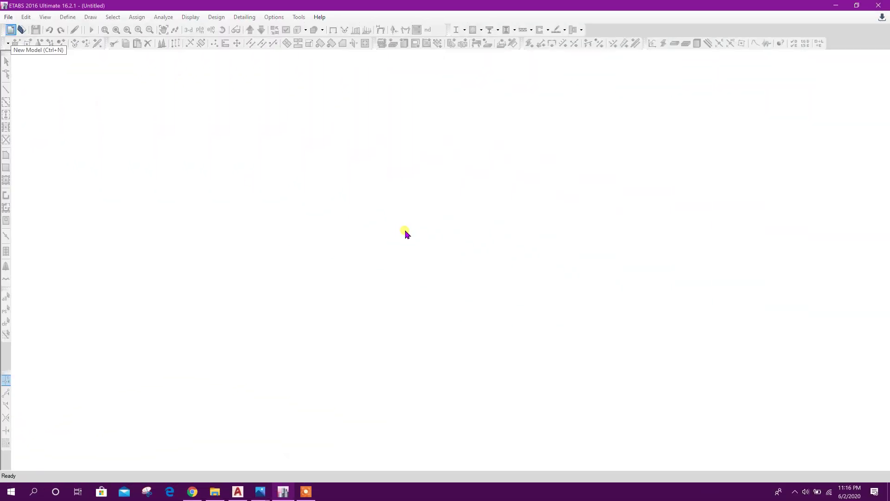
Step: Start a new model using built-in settings with Metric MKS display units
key(ctrl+n)
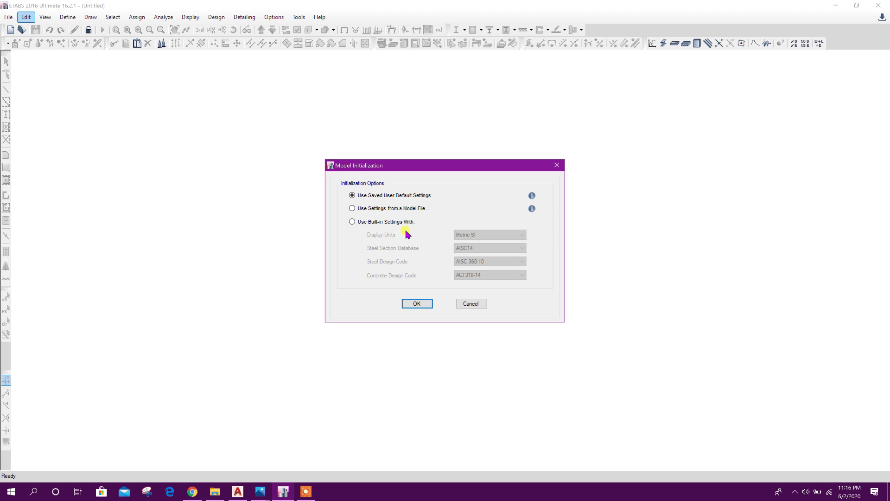
click(396, 225)
click(494, 235)
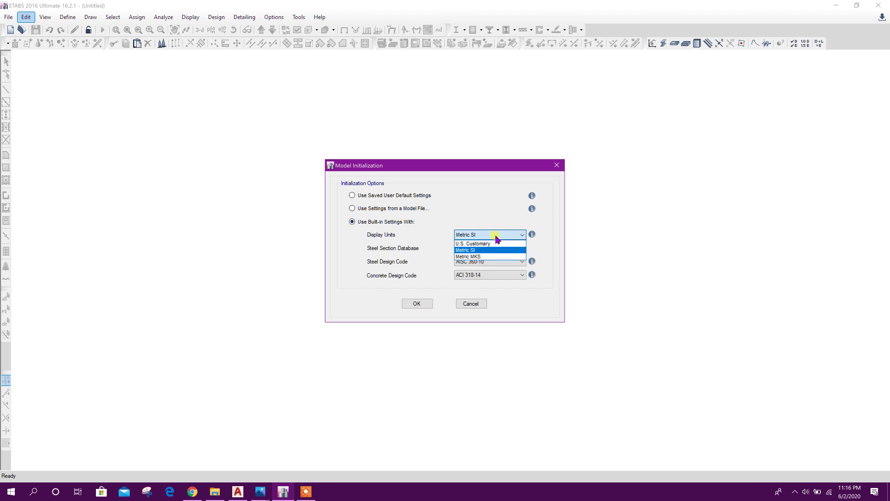
click(485, 256)
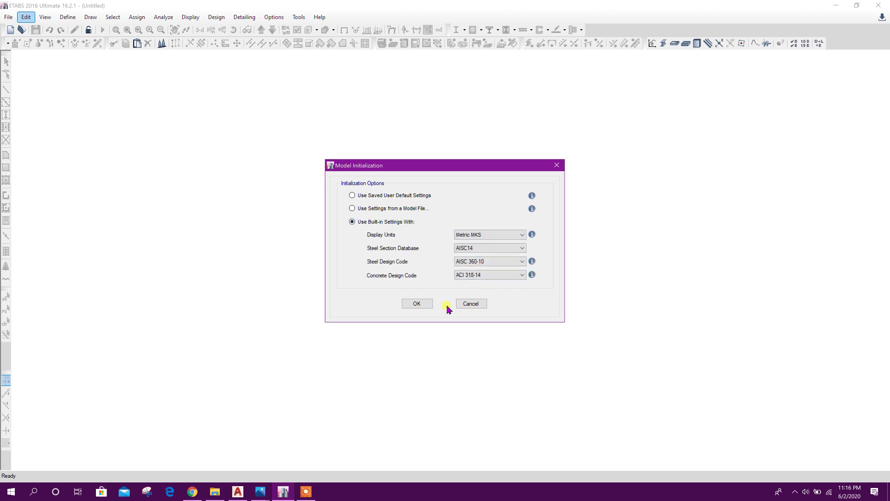
click(427, 304)
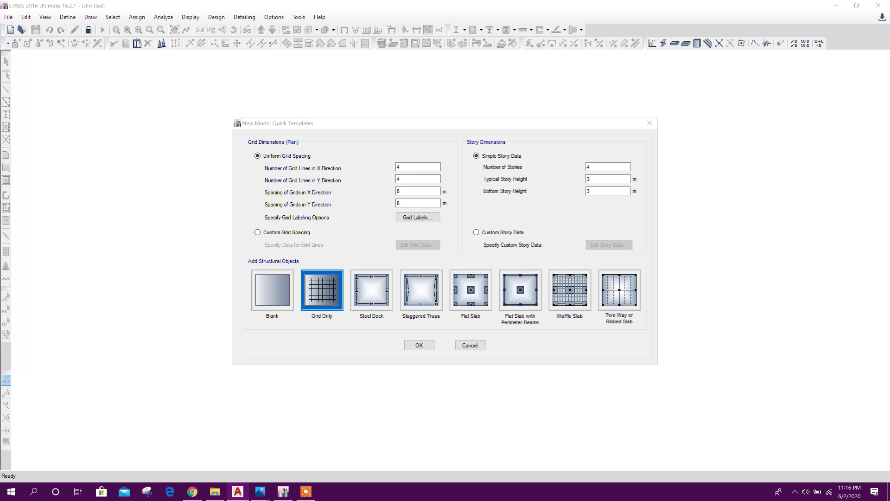
Step: Set the story dimensions to 54 stories, 11.3 m typical story height and 210 m bottom story height
double_click(607, 166)
text(54)
click(607, 180)
double_click(618, 181)
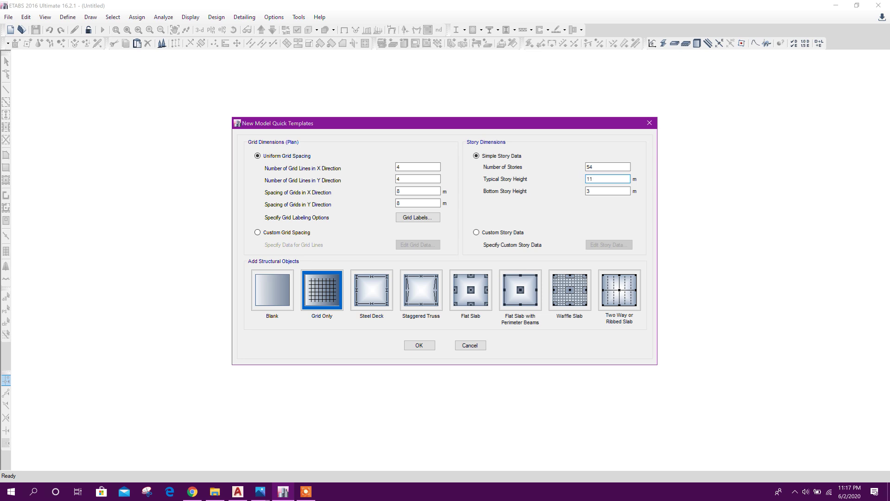
key(Tab)
key(Tab)
Step: Choose custom grid spacing with grid data displayed as spacing, and add X grid lines E, F and G
click(280, 234)
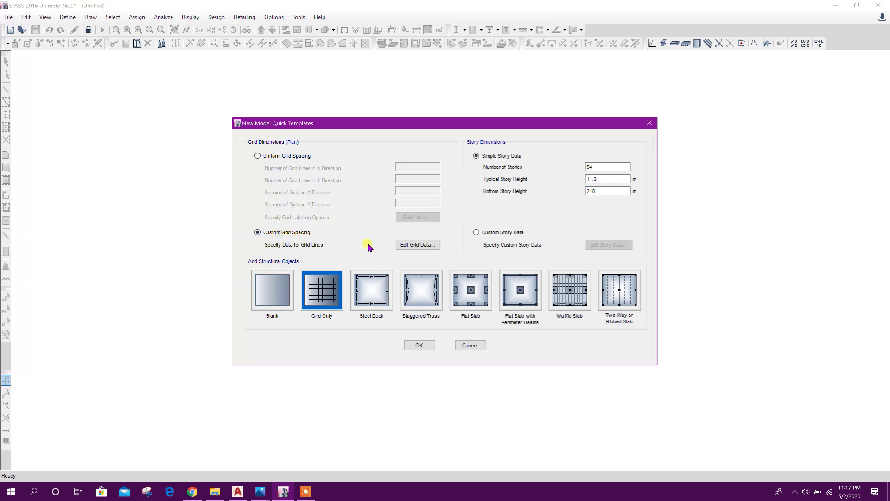
click(411, 245)
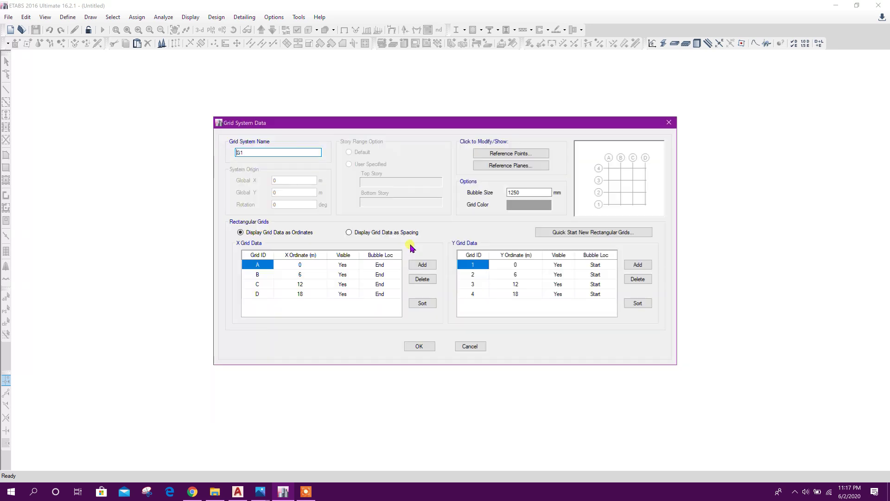
click(349, 232)
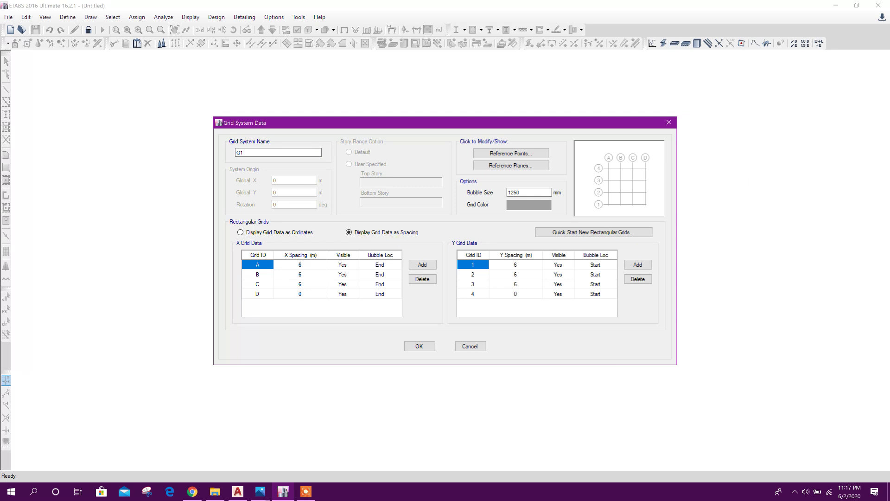
click(421, 266)
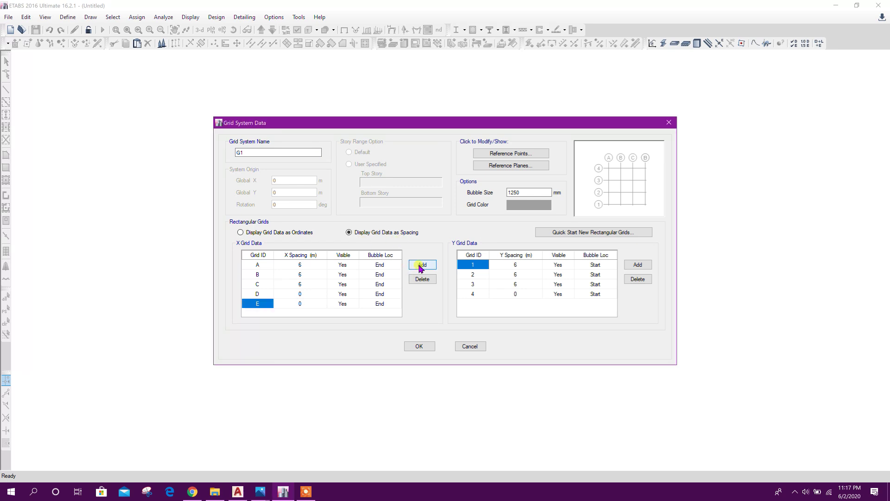
click(422, 265)
click(422, 264)
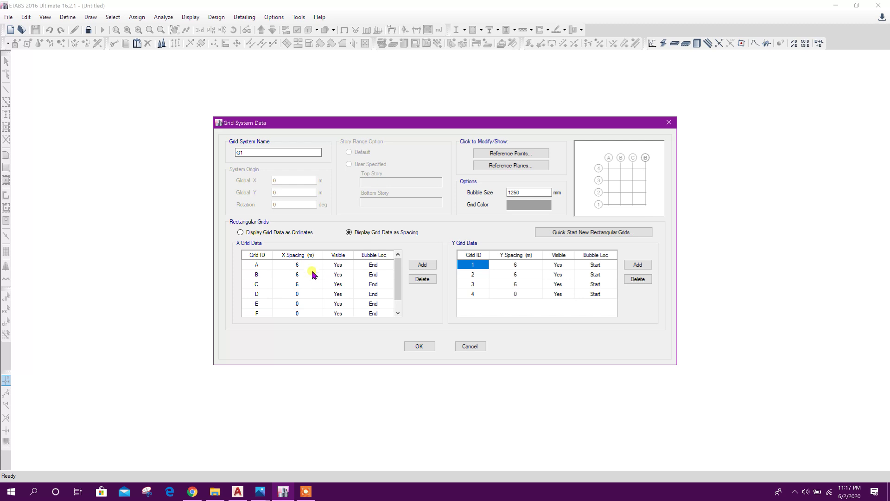
Step: Set the X spacings of grid lines A to F to 13, 10, 7, 7, 10 and 13 m
click(308, 264)
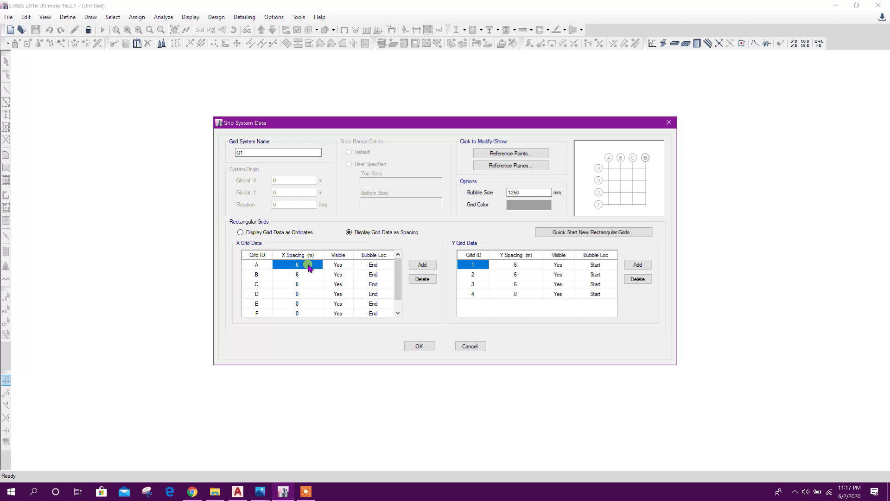
text(13)
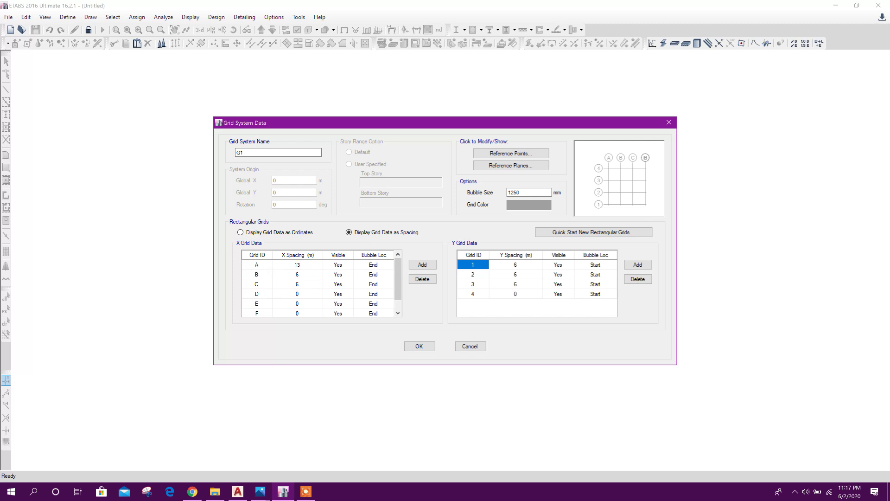
key(Return)
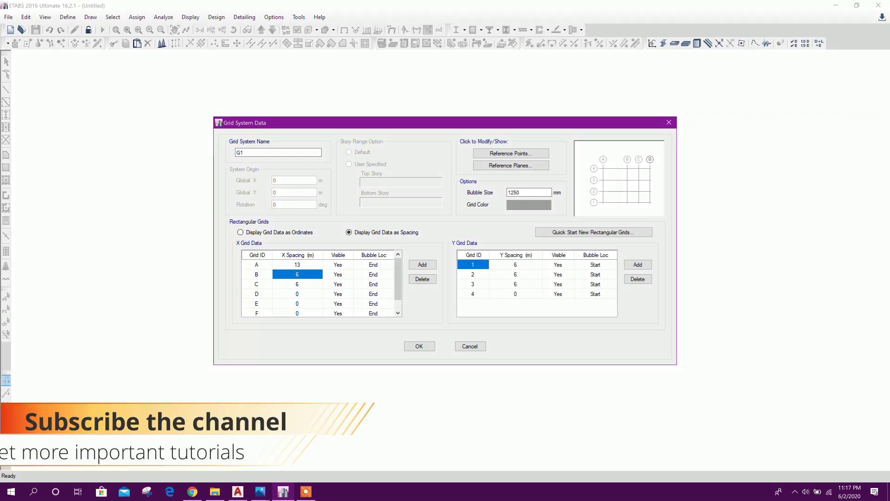
text(10)
key(Return)
text(7)
key(Return)
text(7)
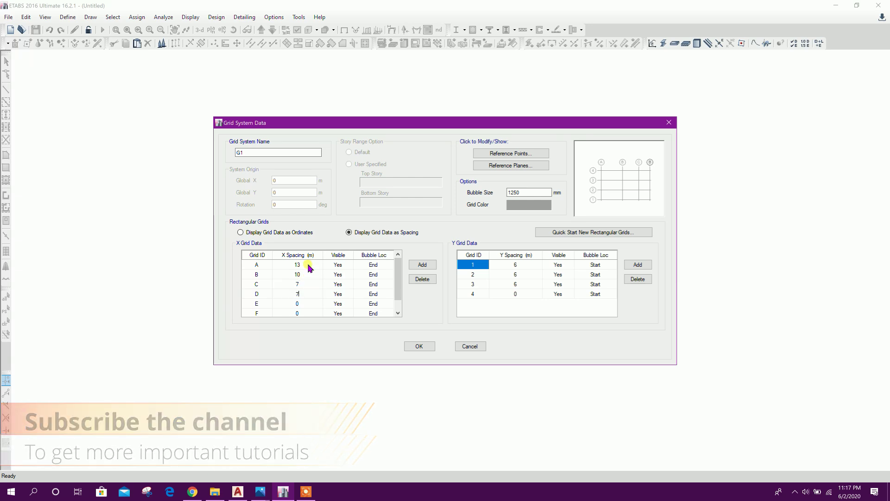
key(Return)
text(10)
key(Return)
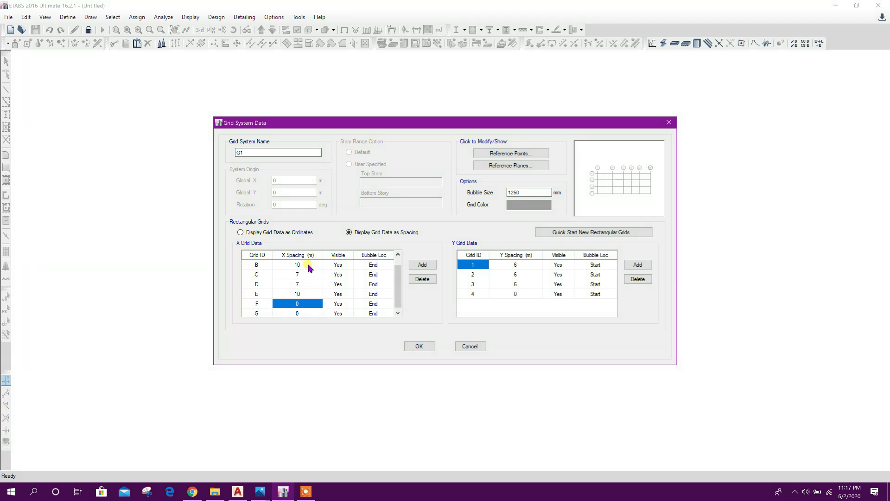
text(13)
key(Return)
click(317, 292)
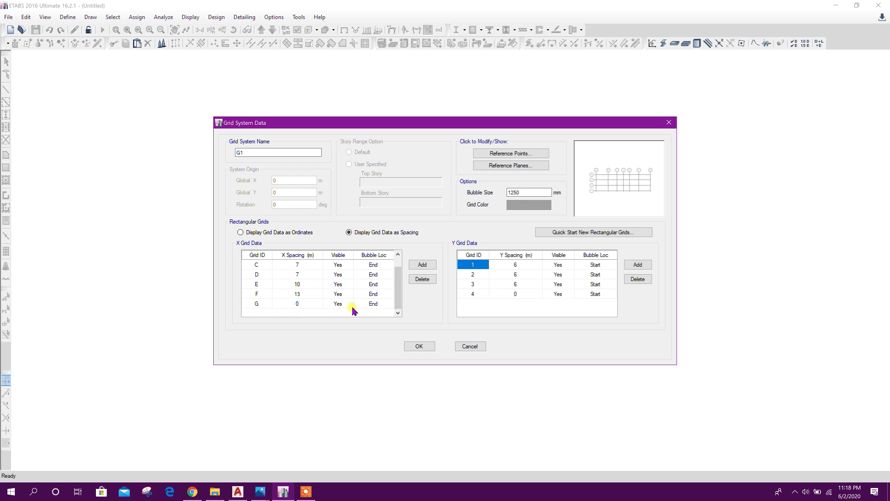
Step: Add grid lines 5, 6 and 7 to the Y grid data
click(639, 265)
click(640, 265)
click(643, 268)
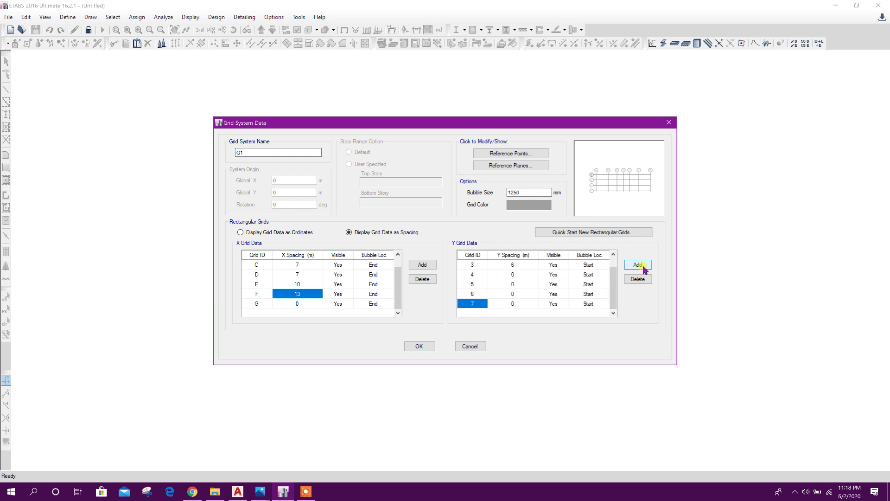
Step: Set the Y spacings of grid lines 1 to 6 to 13, 10, 7, 7, 10 and 13 m
scroll(563, 281, up, 2)
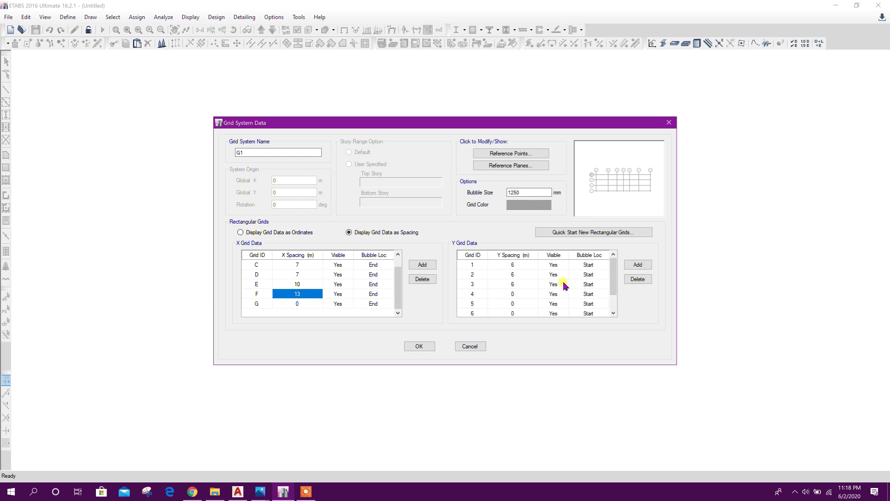
click(514, 266)
text(13)
click(513, 274)
text(10)
key(Return)
text(7)
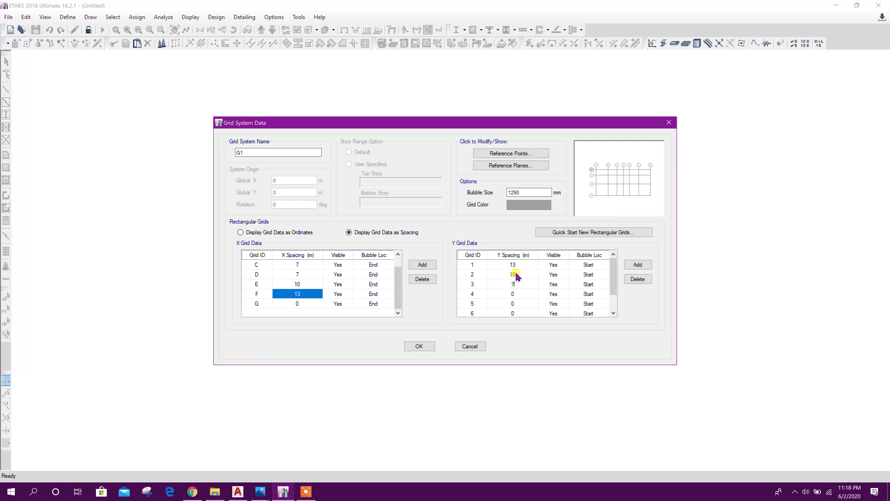
key(Return)
text(7)
key(Return)
text(10)
key(Return)
text(13)
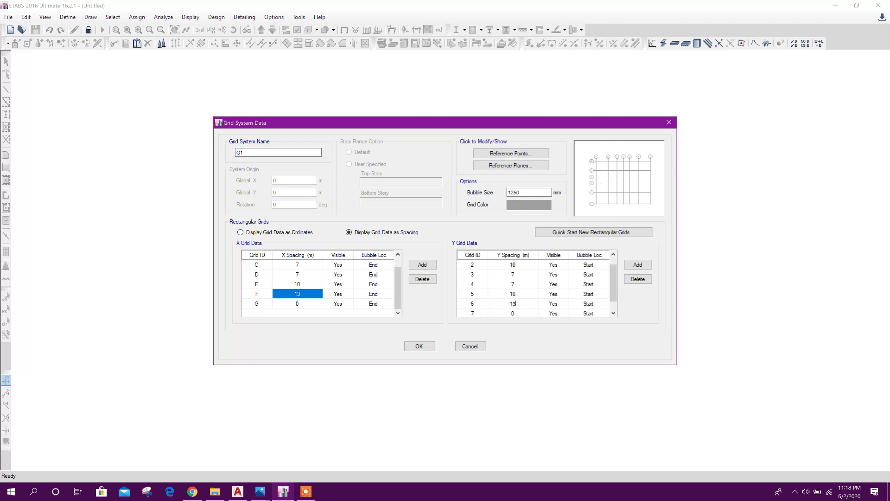
key(Return)
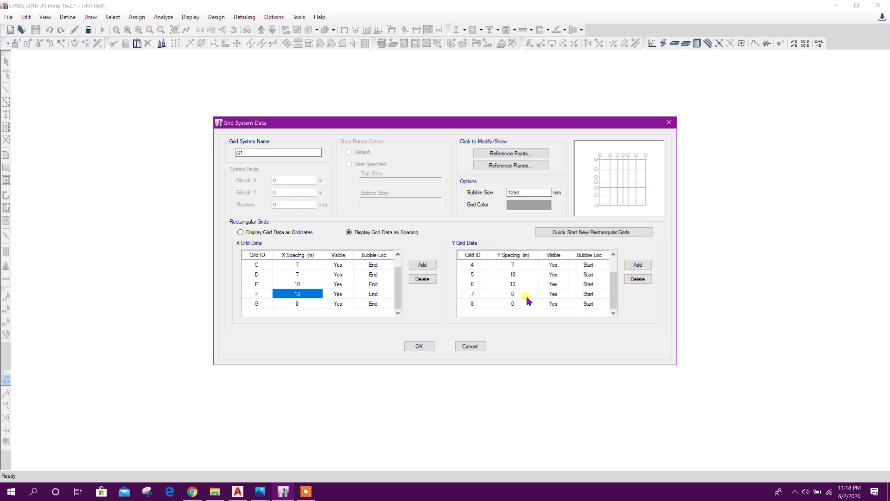
Step: Delete the surplus Y grid line 8 and create the model with the Grid Only template
click(527, 302)
click(637, 279)
scroll(535, 299, up, 1)
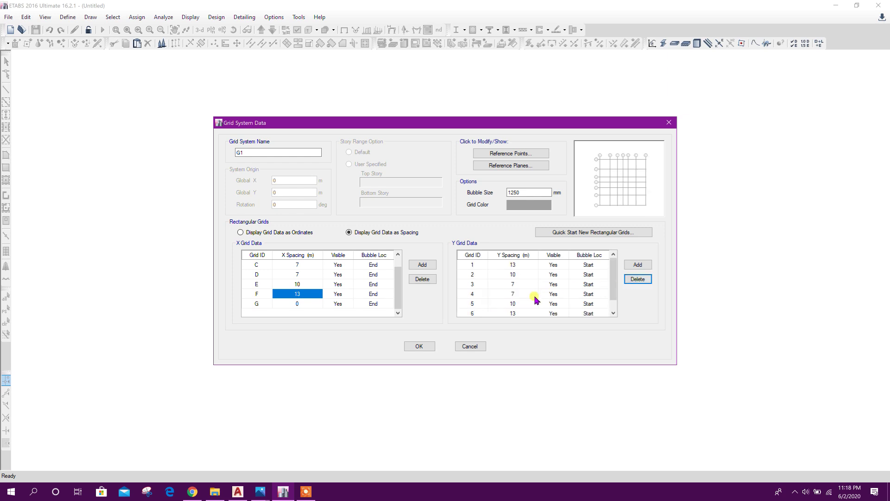
click(419, 346)
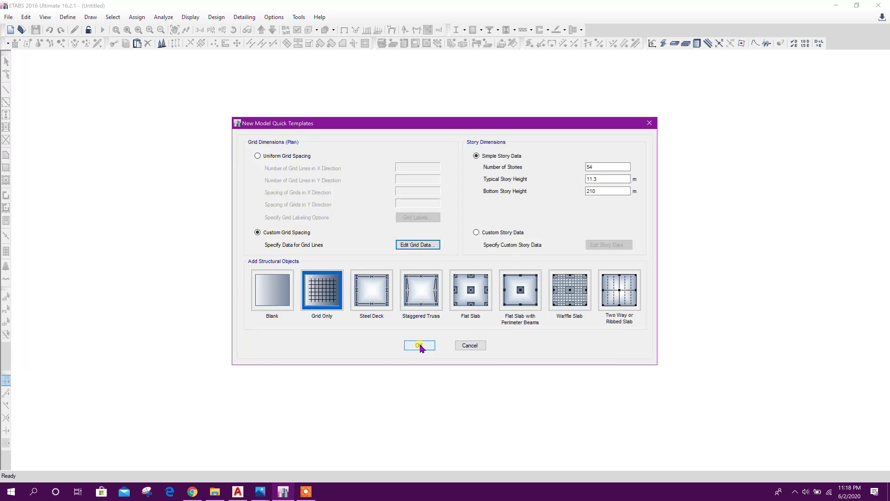
click(419, 345)
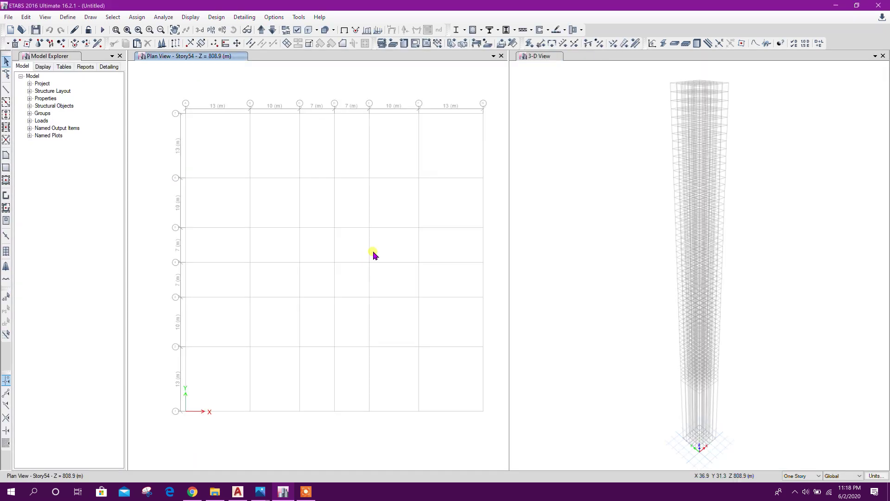
Step: In the story data, set the height of Story52 to 160 m and Story53 to 180 m
right_click(384, 206)
click(408, 208)
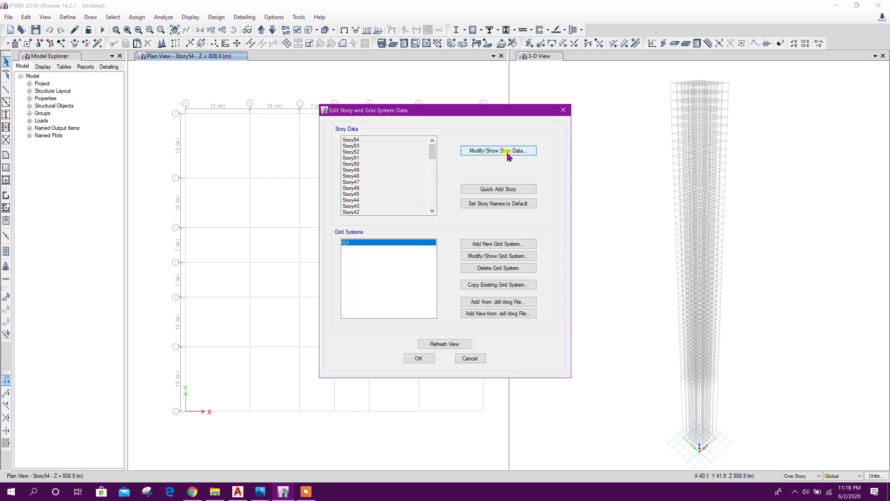
click(508, 152)
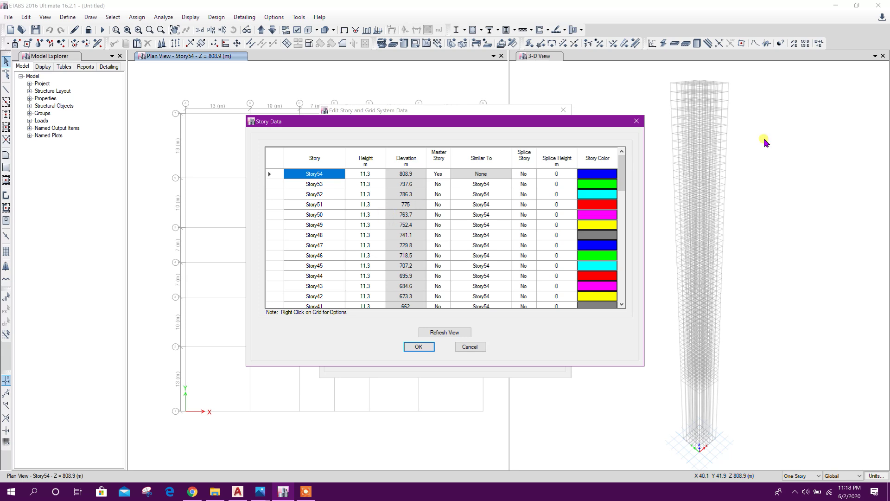
click(365, 194)
text(160)
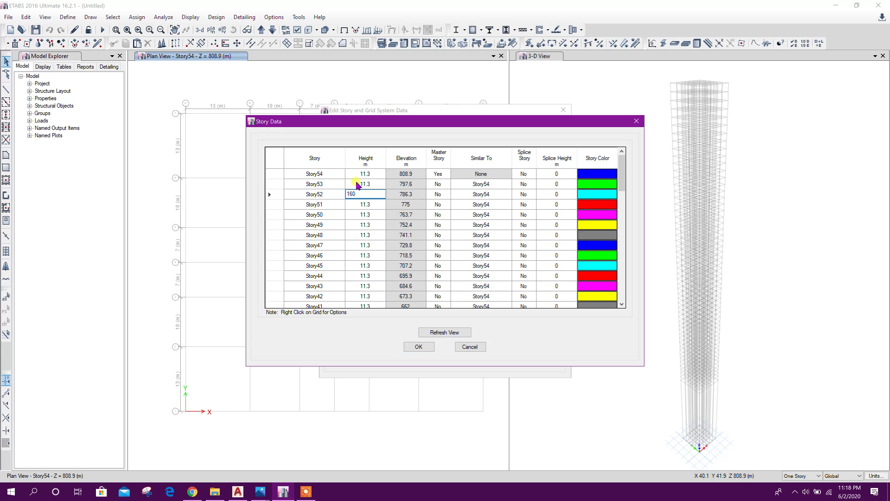
click(359, 185)
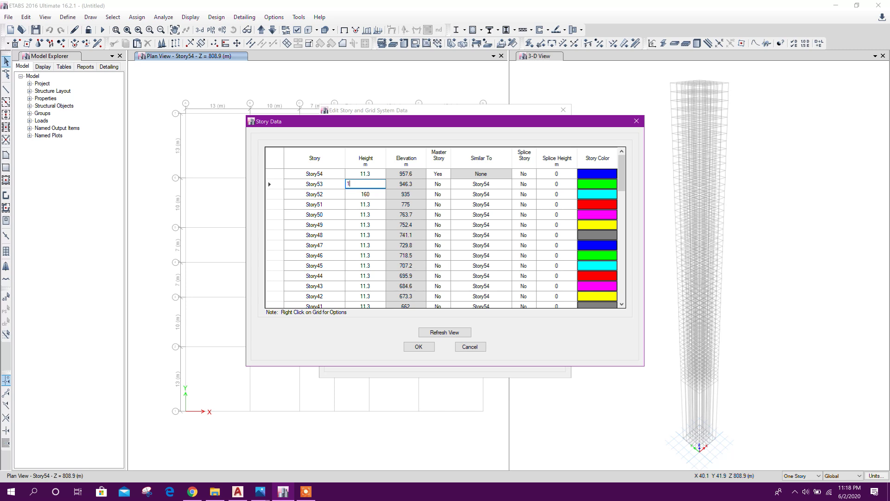
Step: Set Story54's height so that the top of the tower lies at 1350 m, and apply the story data
click(369, 177)
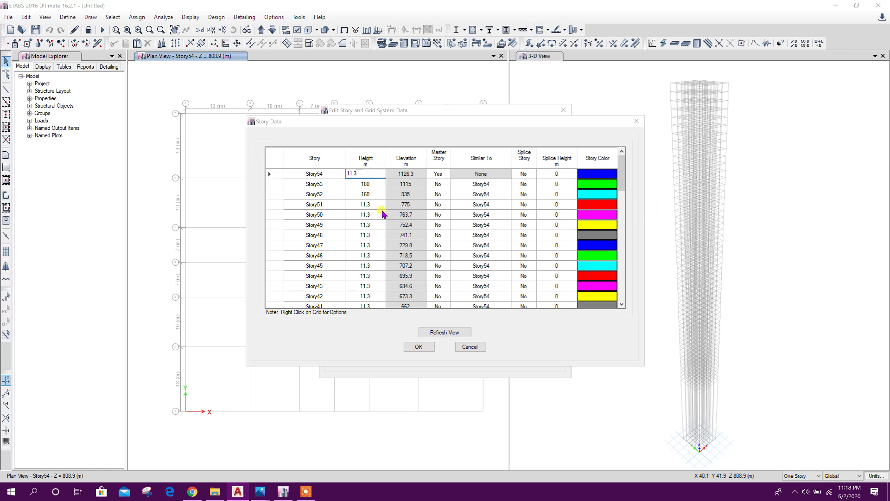
click(368, 173)
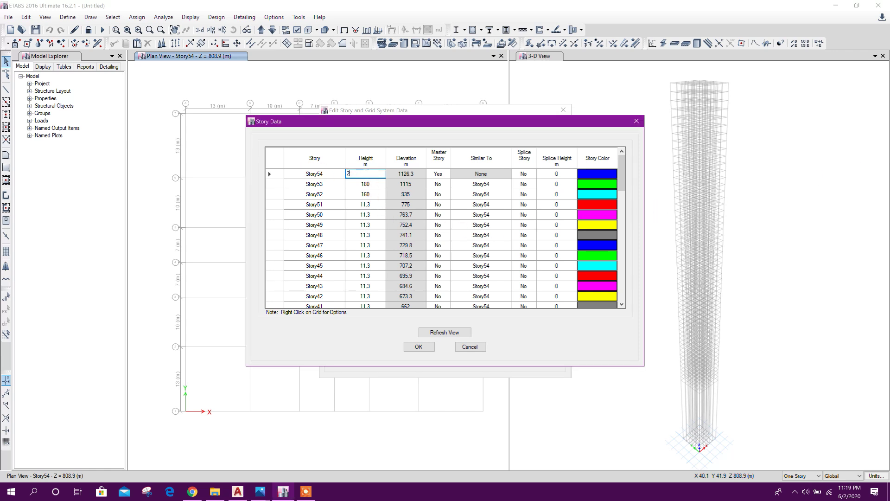
click(362, 183)
click(420, 347)
click(418, 358)
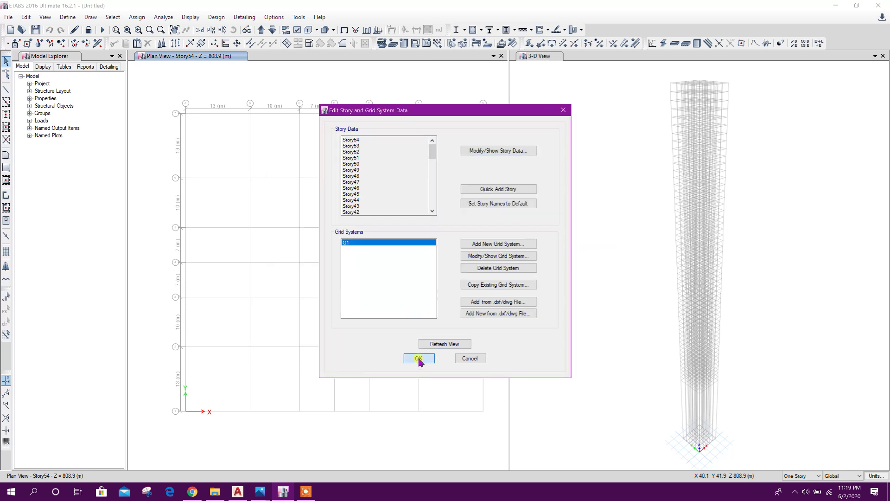
Step: Switch the plan view to the Base level
middle_drag(378, 312, 353, 272)
click(210, 30)
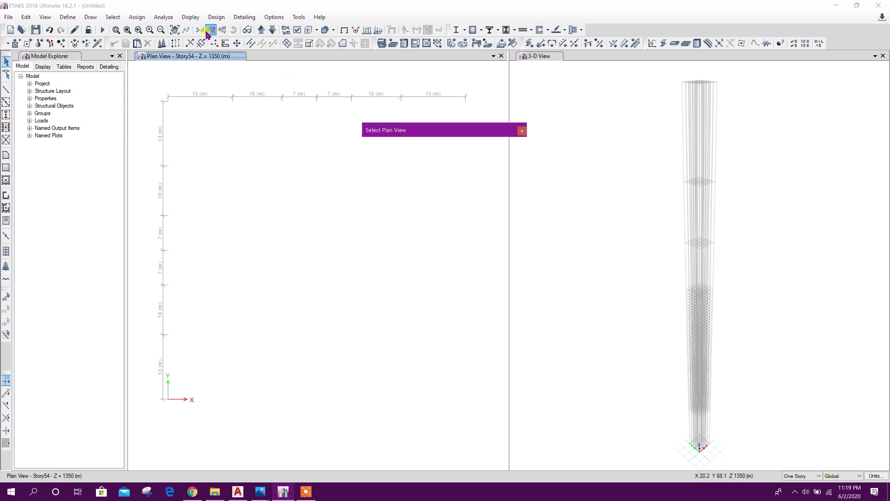
scroll(440, 290, down, 10)
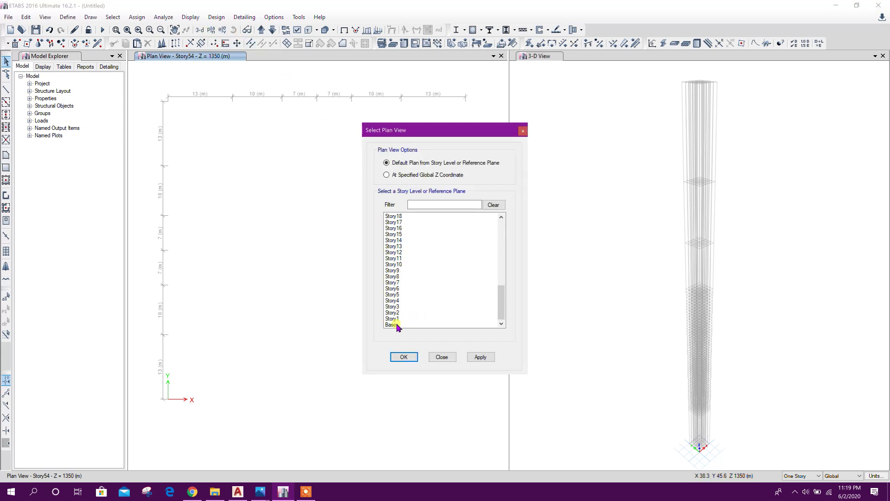
click(394, 324)
click(480, 357)
click(441, 358)
middle_drag(442, 362, 395, 324)
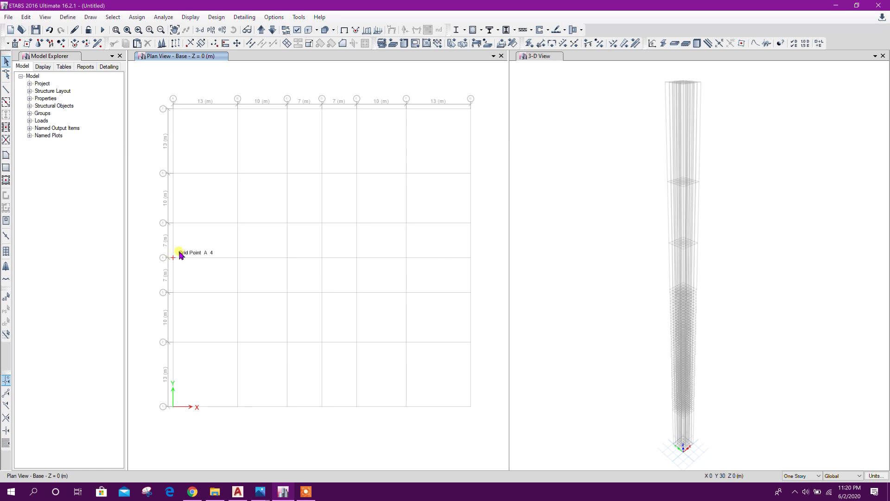
Step: Replace the plan view with the elevation view along grid line 4
click(222, 30)
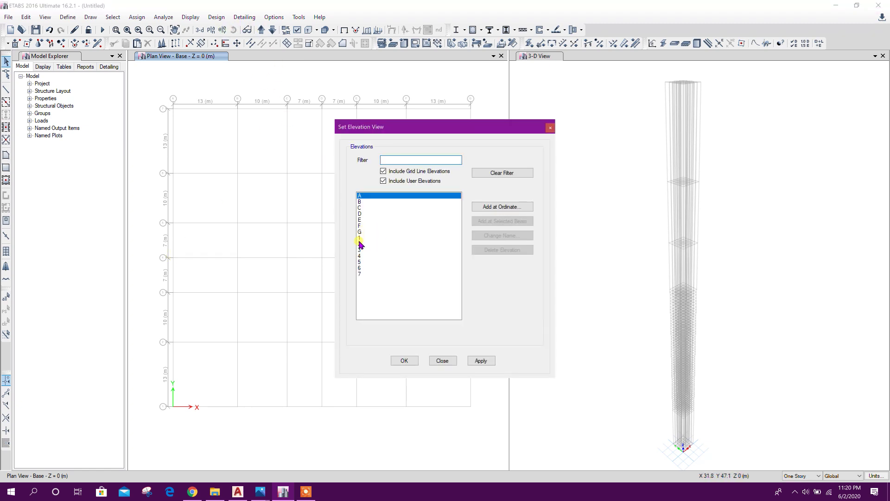
click(360, 256)
click(480, 360)
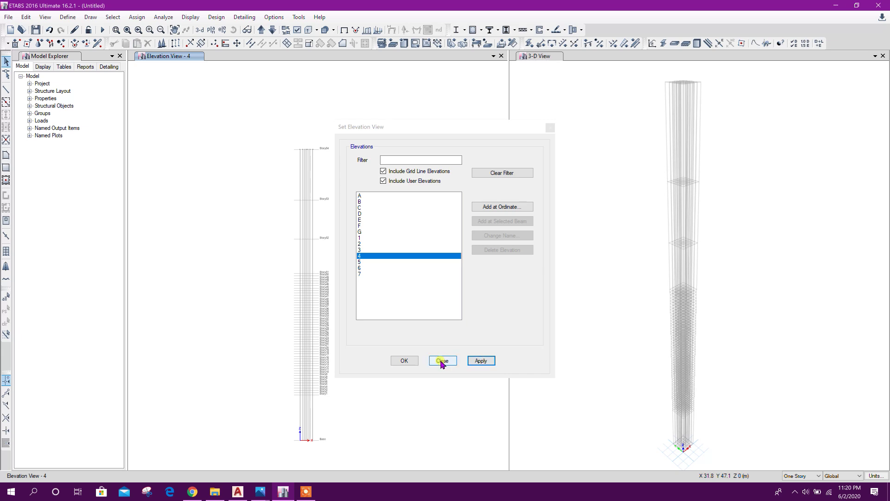
click(442, 361)
drag(347, 336, 348, 268)
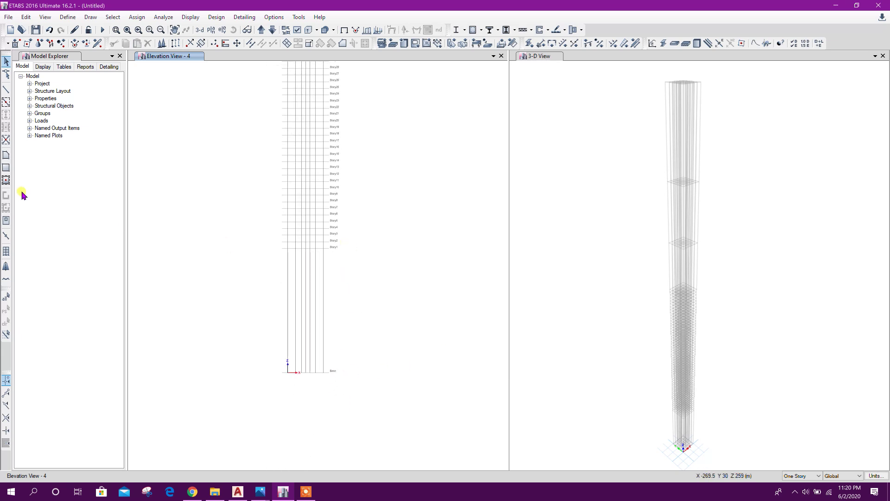
Step: Draw a vertical frame on grid line B from Base to Story1 in elevation 4
click(6, 100)
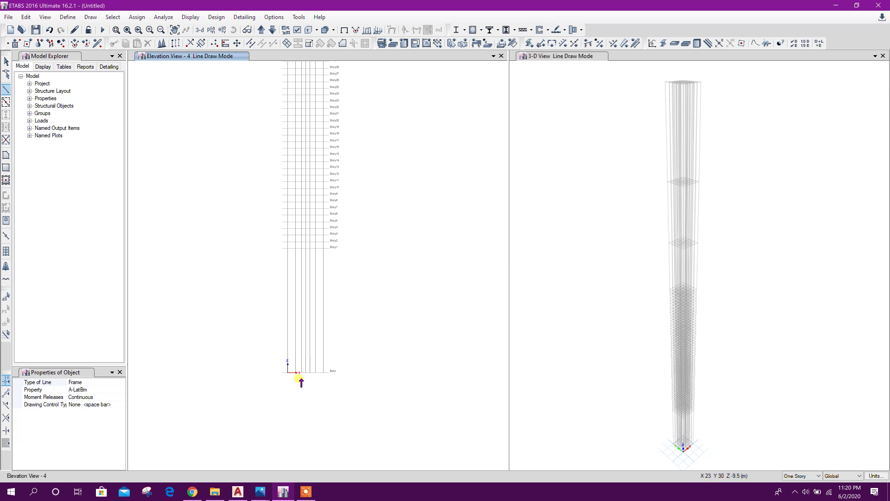
scroll(288, 446, up, 3)
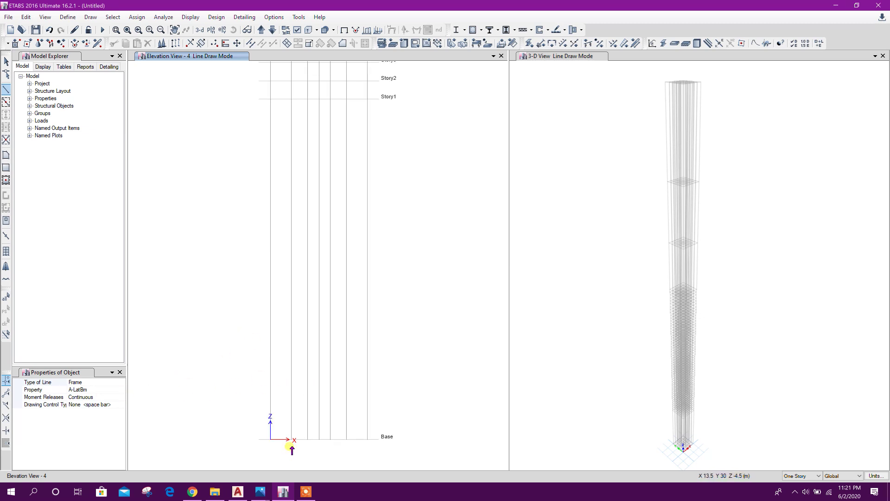
click(292, 439)
middle_drag(288, 254, 281, 329)
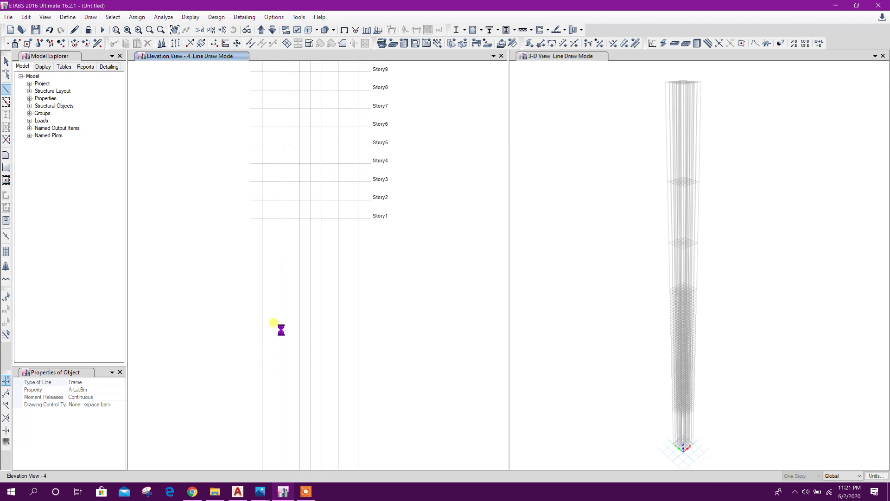
click(283, 218)
right_click(328, 240)
Step: Draw a second vertical frame on grid line B from Story1 to Story2
scroll(325, 248, down, 3)
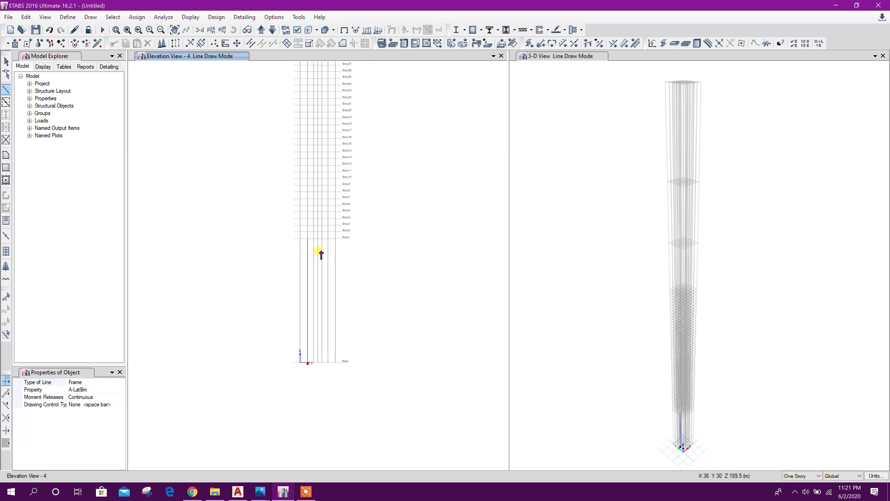
scroll(331, 235, up, 3)
click(298, 250)
click(298, 230)
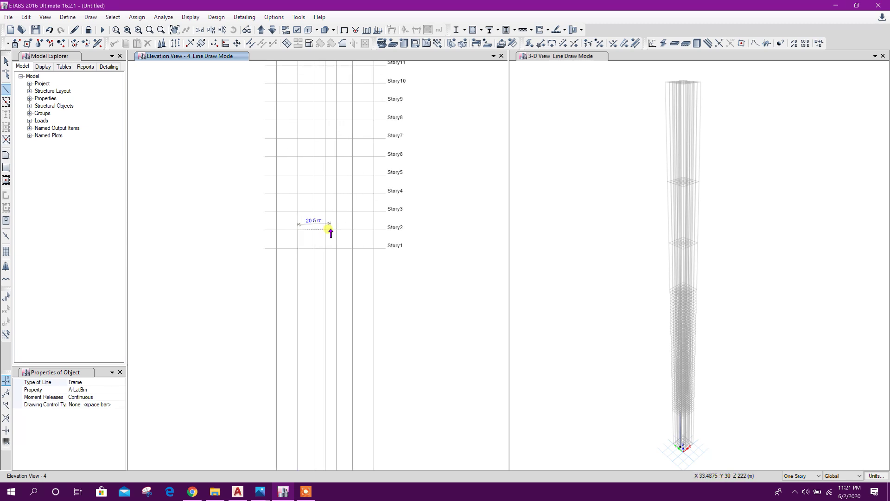
key(Escape)
Step: Replicate the Story1-to-Story2 frame by story on the levels above it, up to Story51
scroll(318, 387, down, 3)
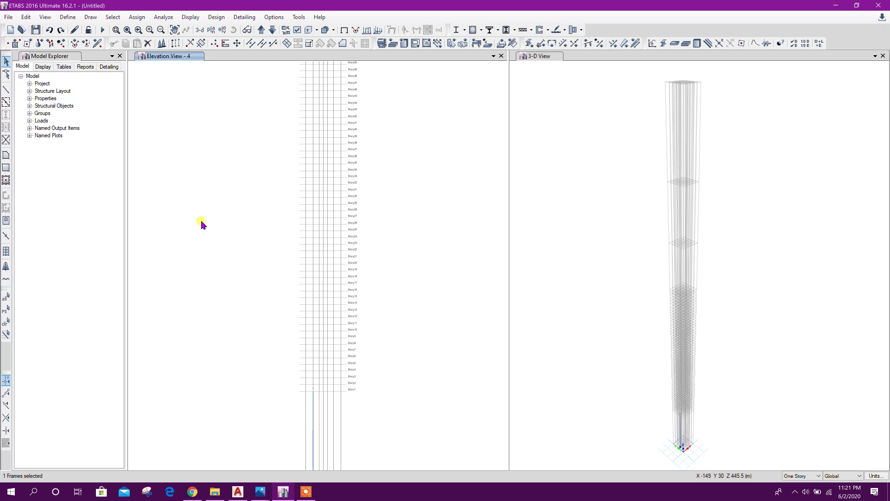
click(175, 43)
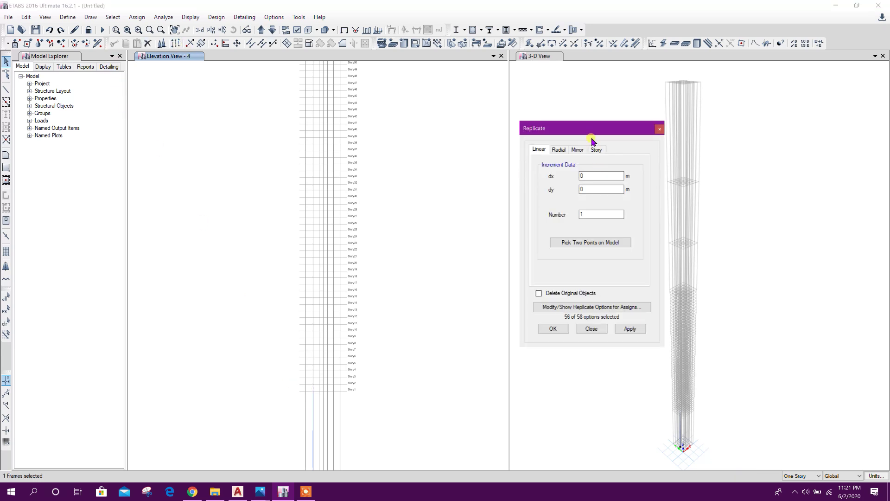
drag(591, 141, 645, 134)
click(650, 144)
scroll(653, 200, down, 13)
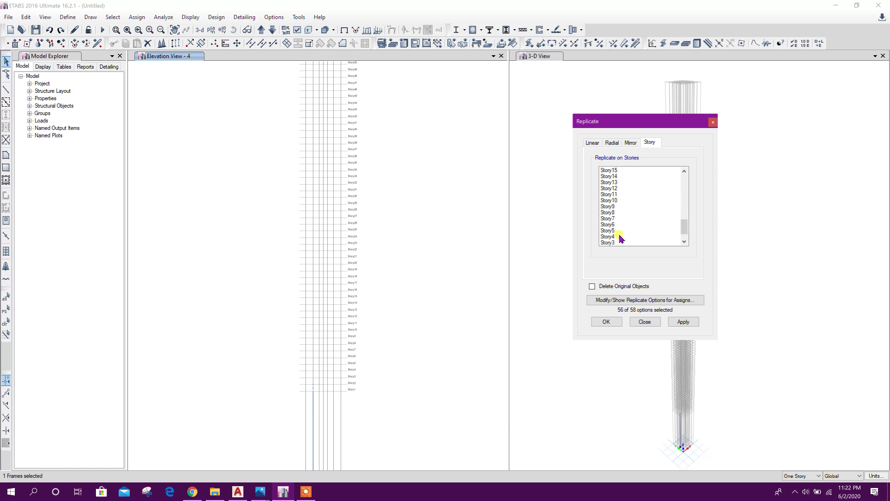
drag(618, 231, 623, 192)
click(681, 322)
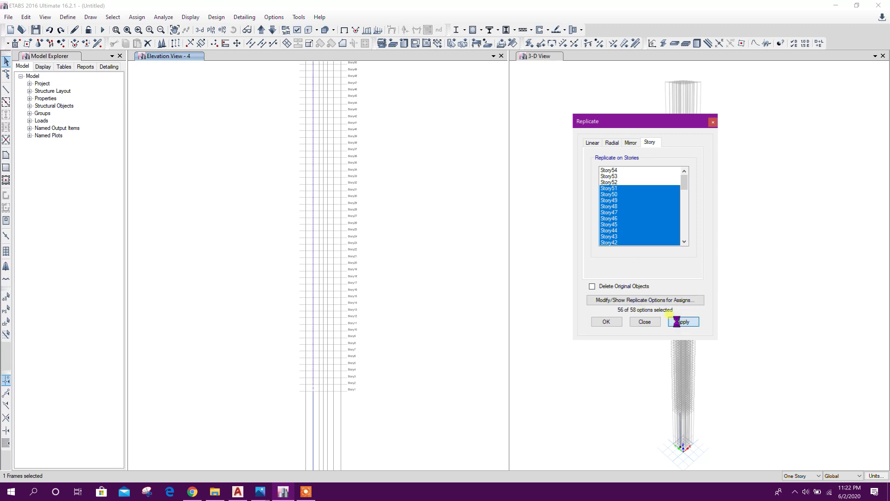
click(644, 322)
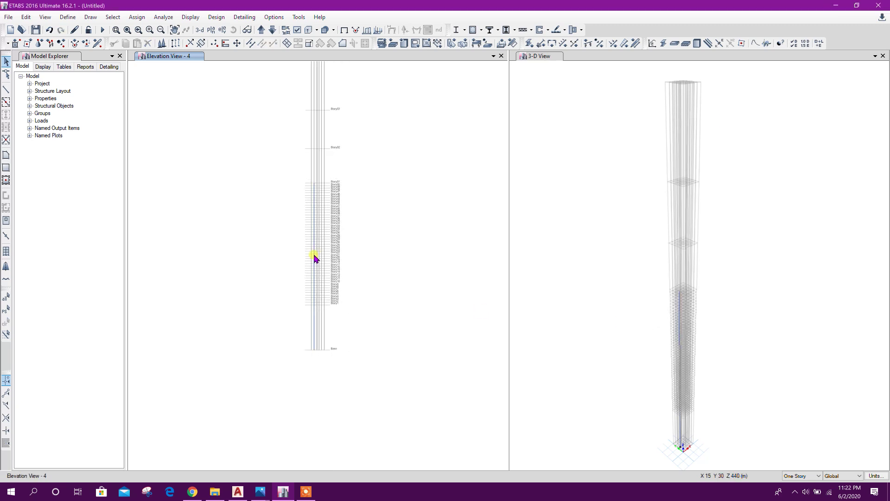
Step: Set up joint drawing in elevation 4 with plan offsets of -2200 mm in X and 20000 mm in Z
click(625, 253)
scroll(671, 274, up, 3)
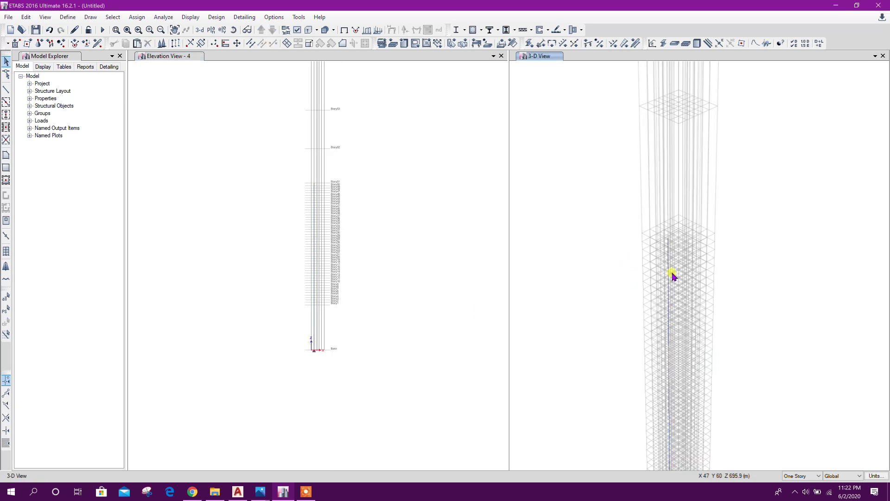
shift+middle_drag(729, 318, 583, 273)
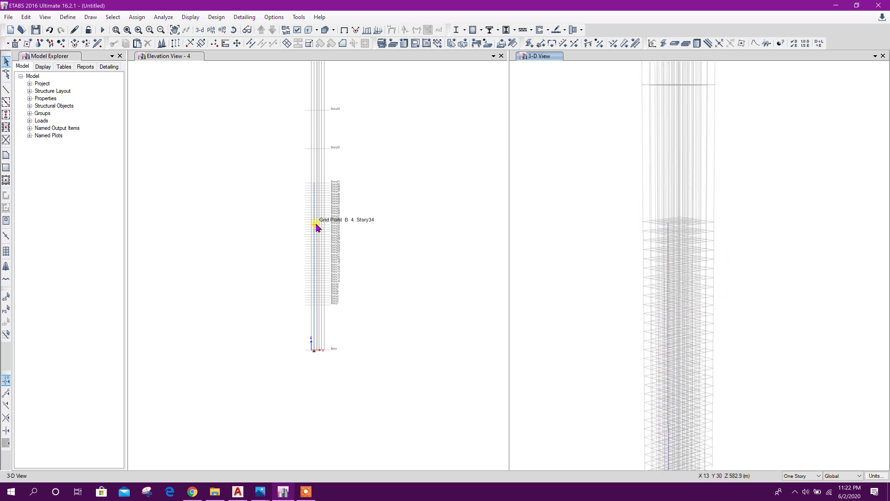
middle_drag(322, 218, 332, 275)
scroll(312, 226, up, 2)
scroll(382, 230, up, 1)
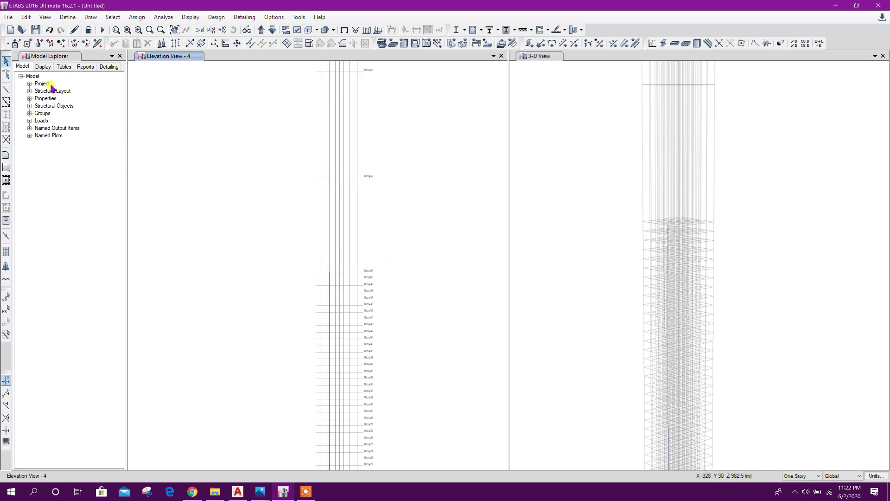
click(90, 17)
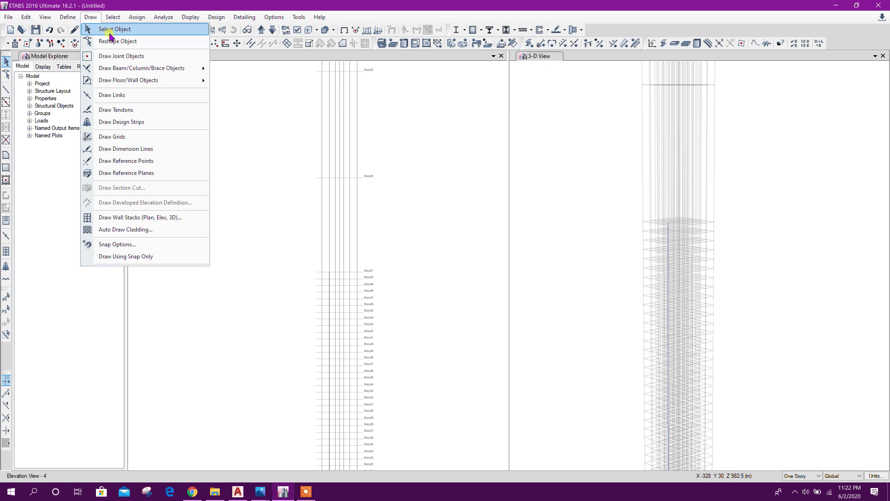
click(121, 56)
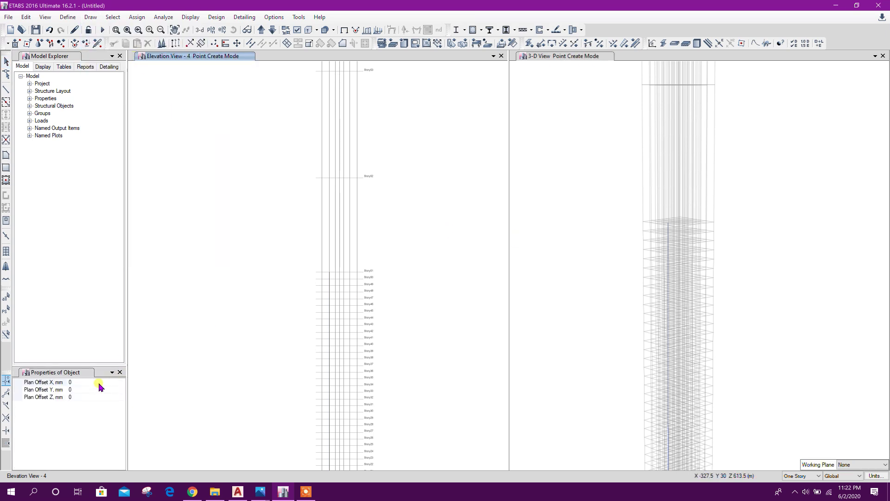
click(89, 381)
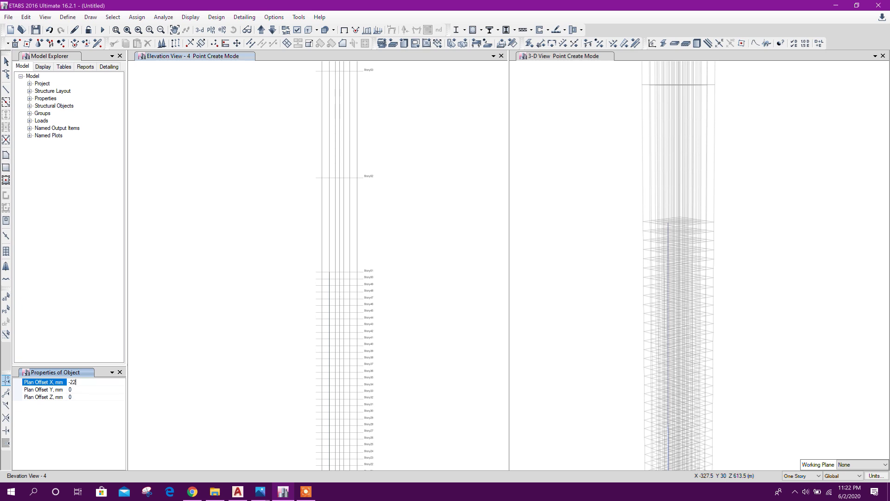
click(82, 397)
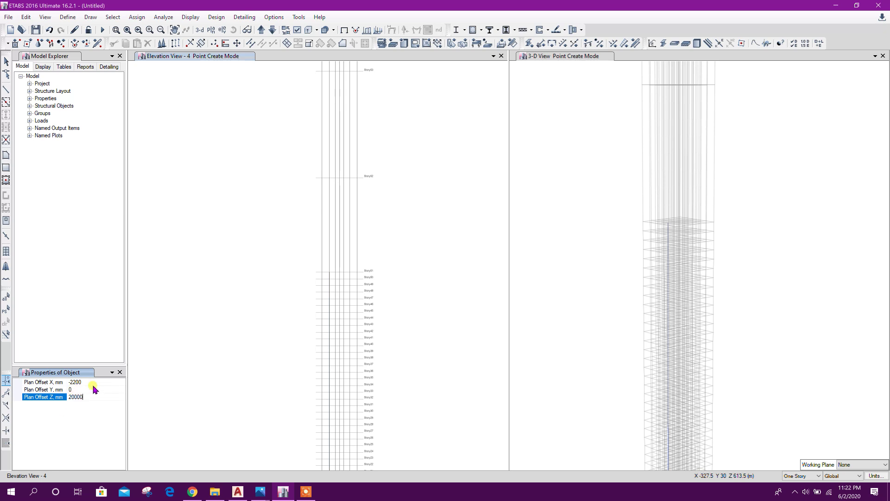
Step: Place five offset joints above Story51, starting from the column top on grid line B and offsetting each from the previous joint
scroll(339, 281, up, 3)
click(314, 262)
click(306, 195)
middle_drag(328, 201, 328, 283)
key(Escape)
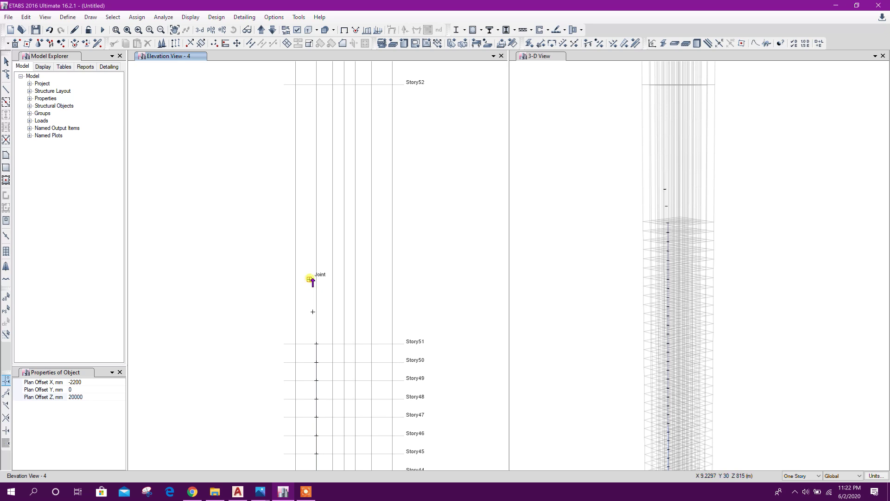
click(305, 247)
click(302, 214)
click(302, 215)
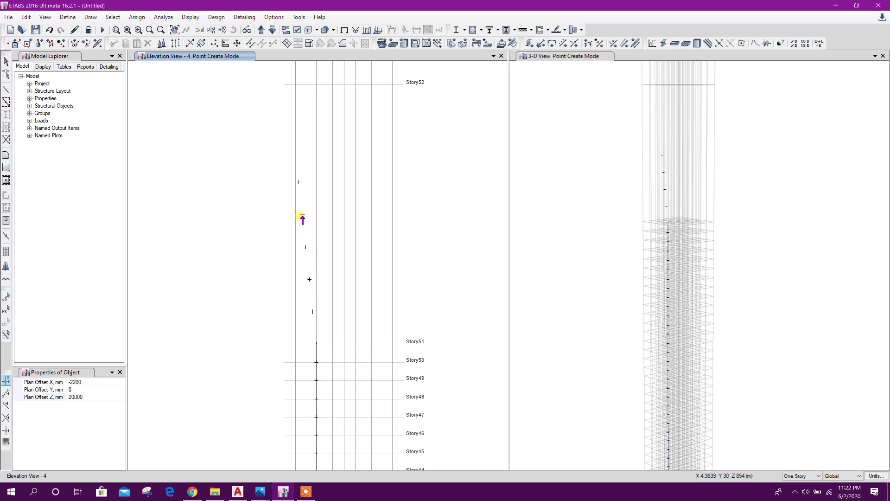
Step: Set the joint's plan offset X to -1000 mm and place a sixth joint offset from the fifth one
click(80, 383)
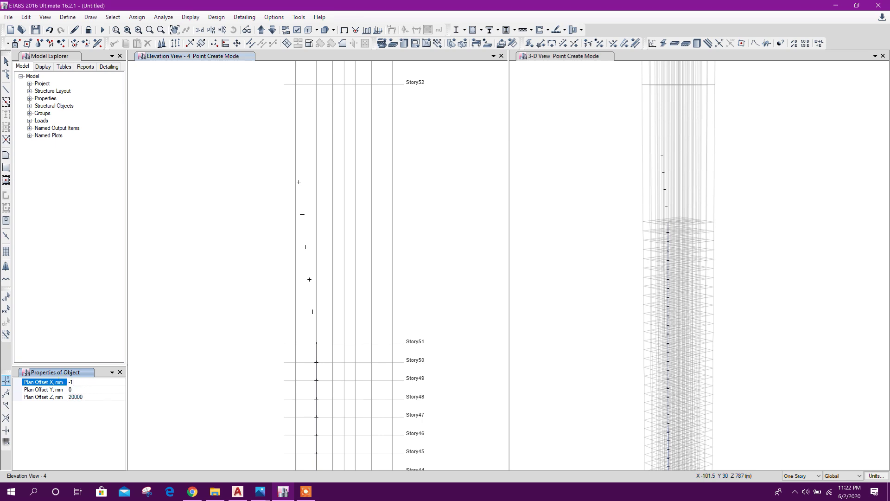
click(299, 183)
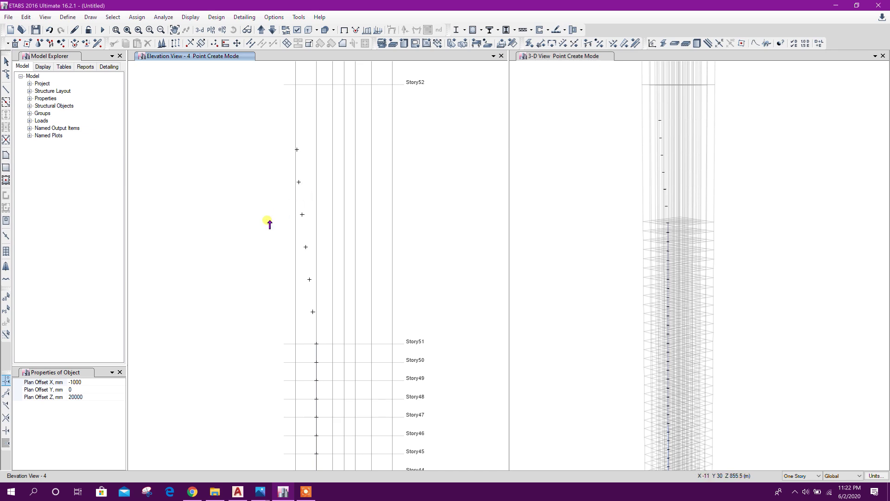
Step: Set the joint's plan offset X to -500 mm and place a seventh joint offset from the sixth one
click(85, 382)
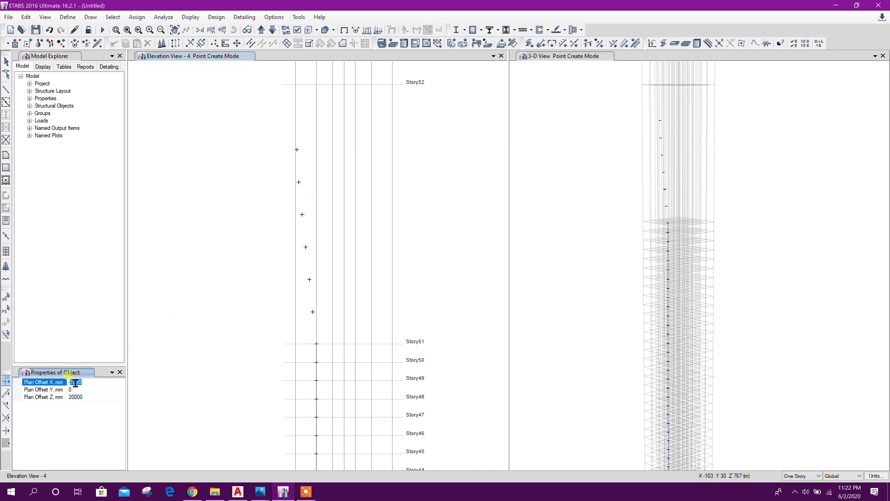
text(-500)
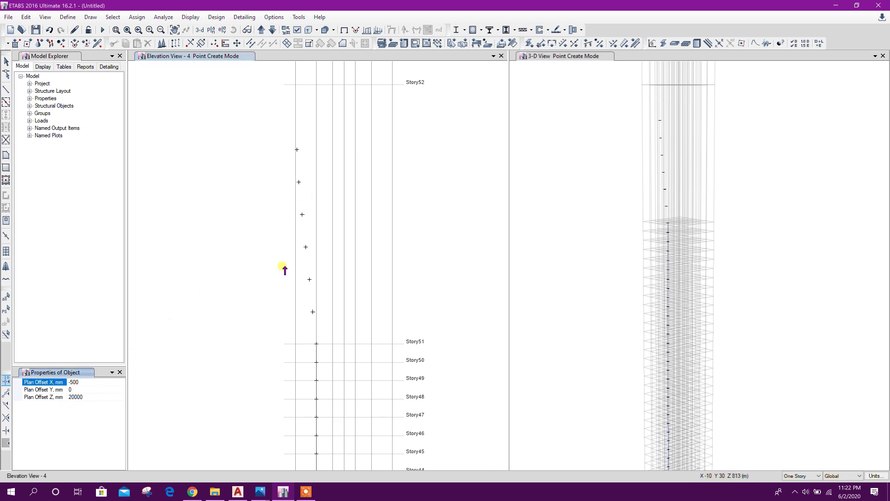
click(297, 149)
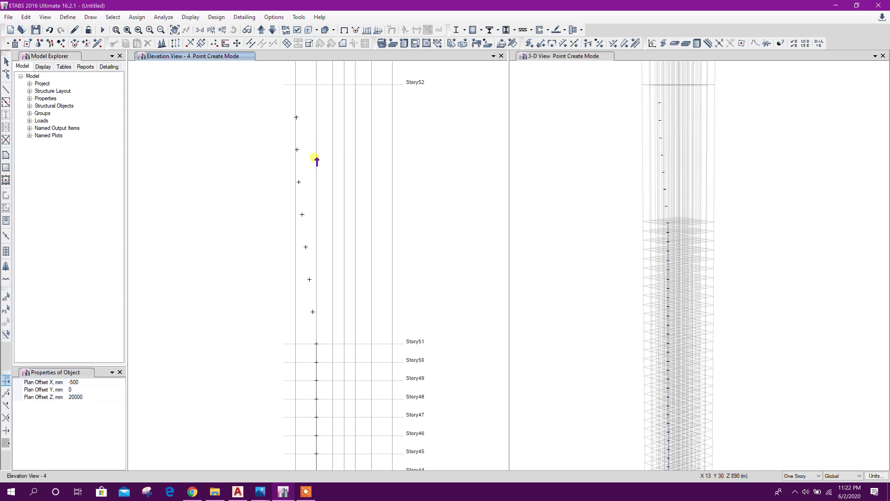
Step: Reset the plan offsets X and Z to 0 and place a joint where the outermost grid line meets Story52
click(84, 382)
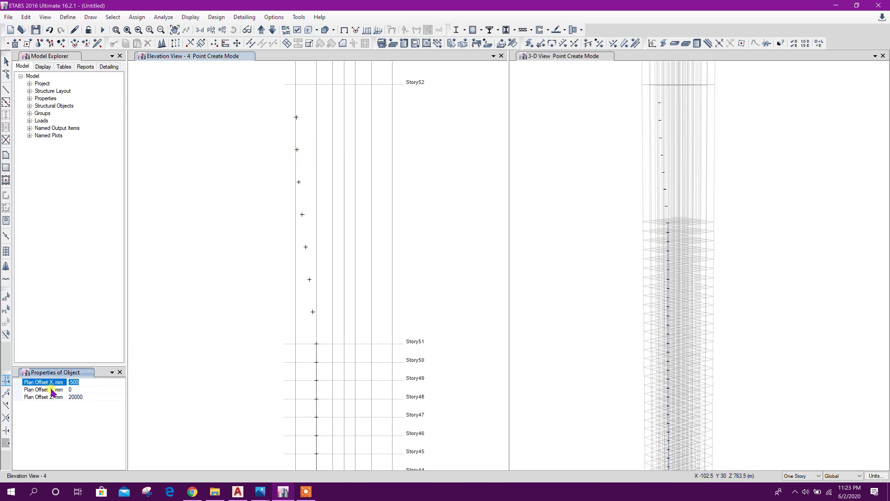
click(71, 396)
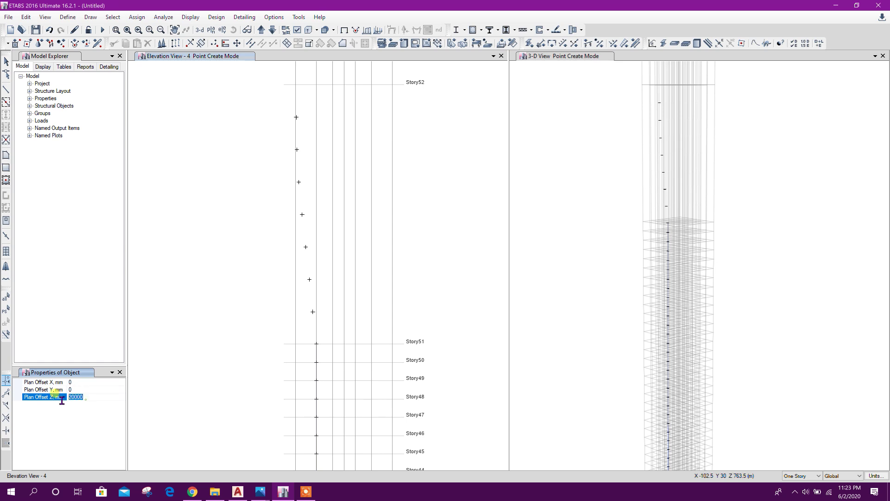
click(295, 83)
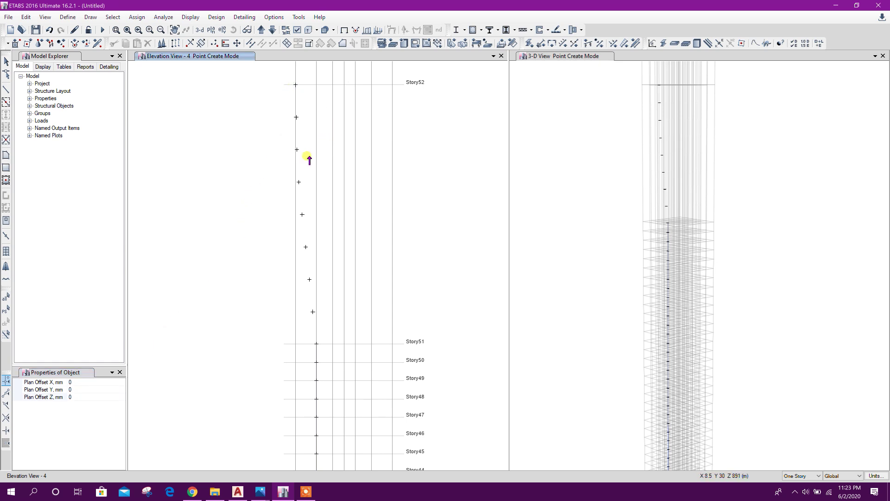
middle_drag(308, 159, 292, 286)
key(Escape)
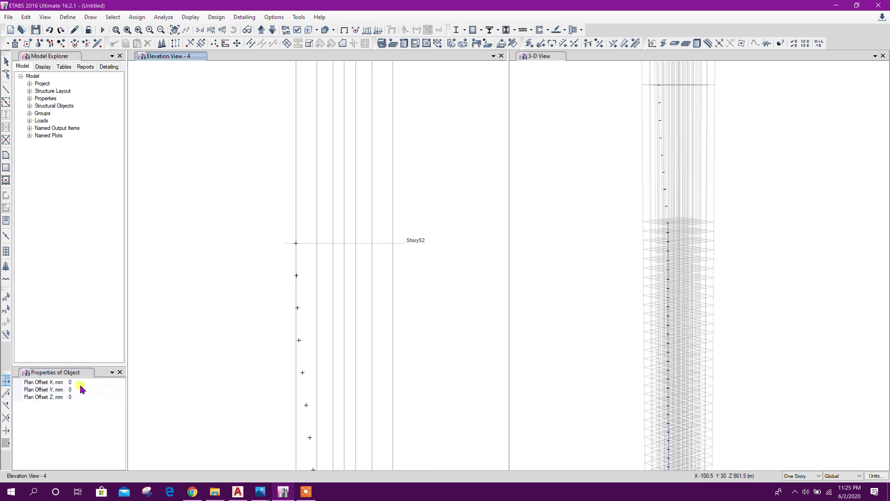
Step: Set the joint drawing plan offsets to 2400 mm in X and 20000 mm in Z
click(65, 397)
text(20000)
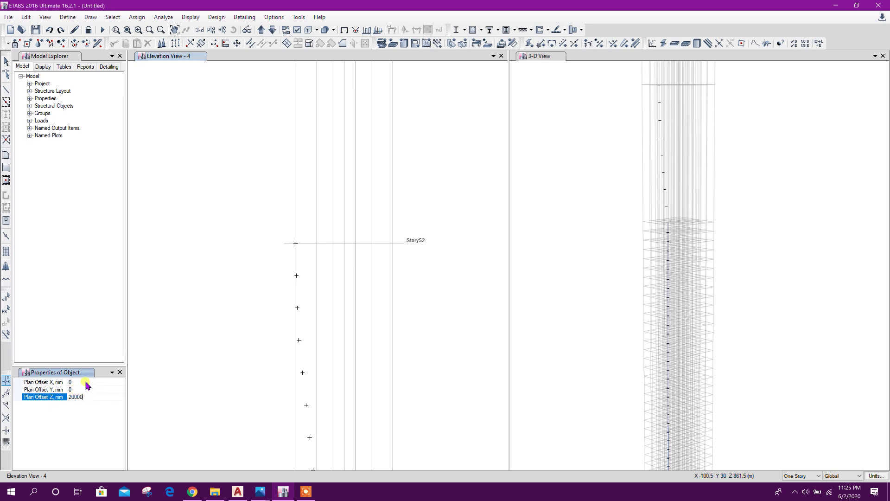
click(87, 382)
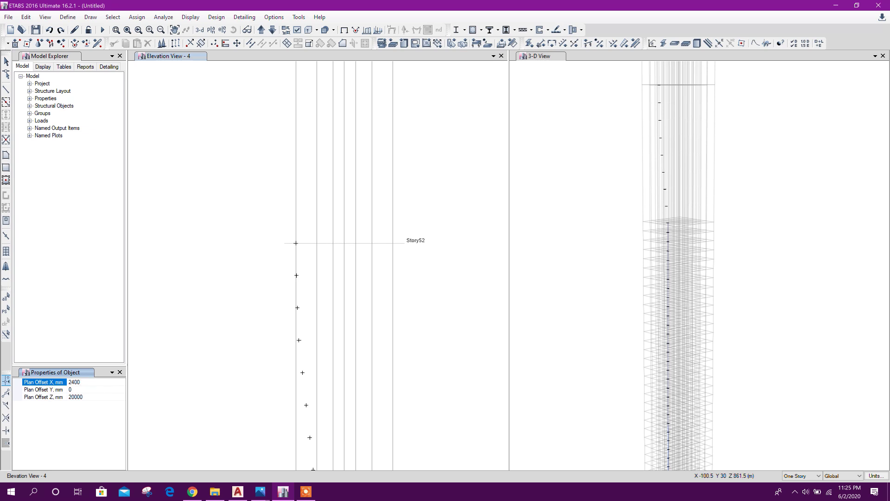
Step: Place eight offset joints between Story52 and Story53, starting from the Story52 joint and offsetting each from the previous one
click(295, 244)
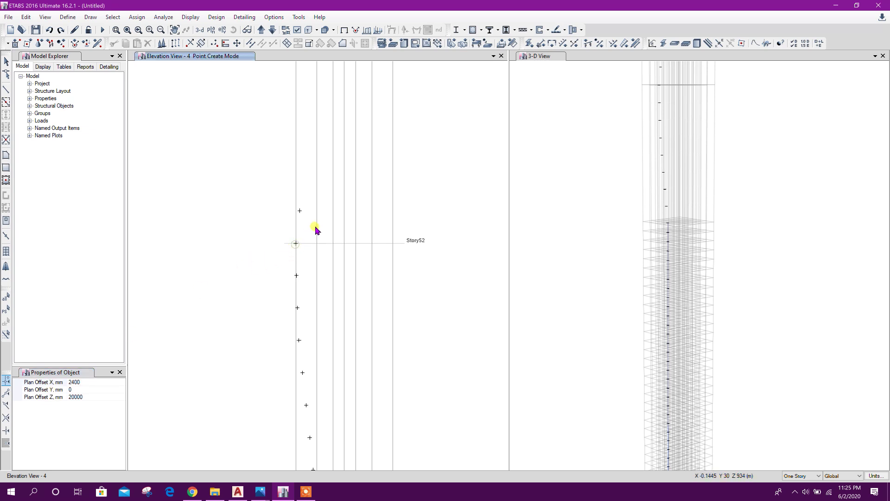
click(300, 211)
middle_drag(312, 183, 298, 252)
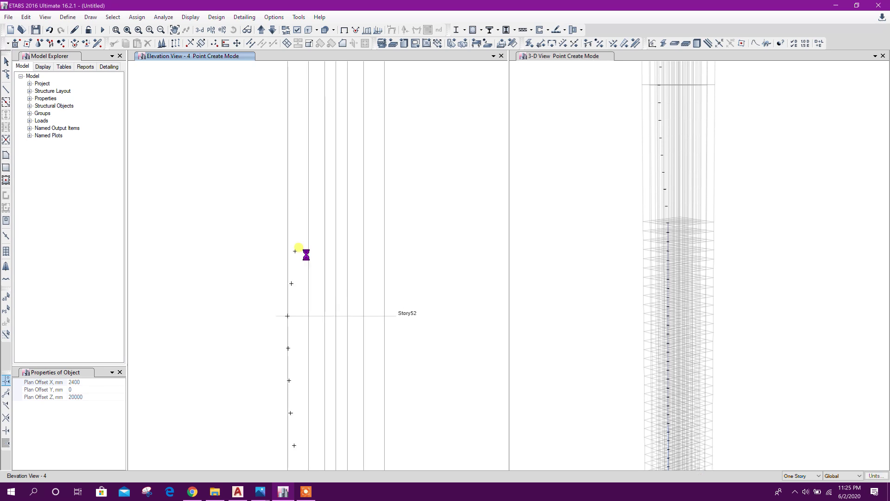
click(296, 251)
click(305, 187)
middle_drag(317, 193, 304, 255)
click(292, 250)
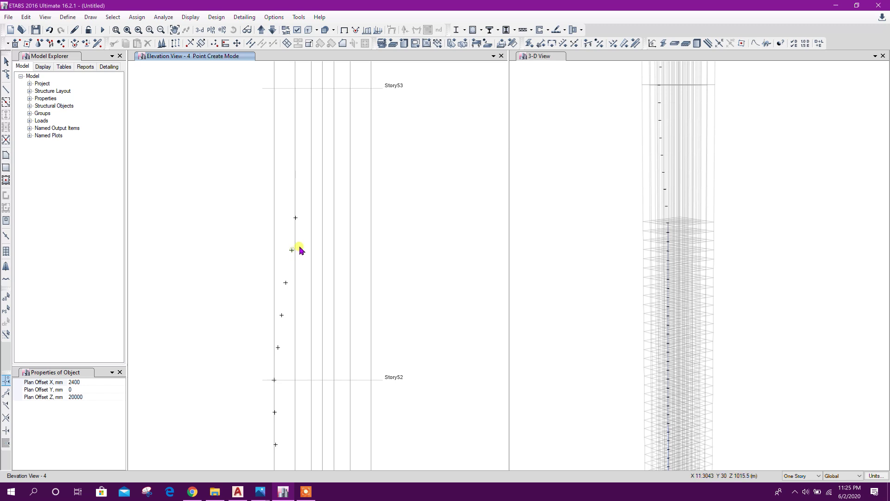
click(301, 185)
middle_drag(305, 185, 289, 266)
click(288, 234)
key(Escape)
scroll(325, 218, down, 3)
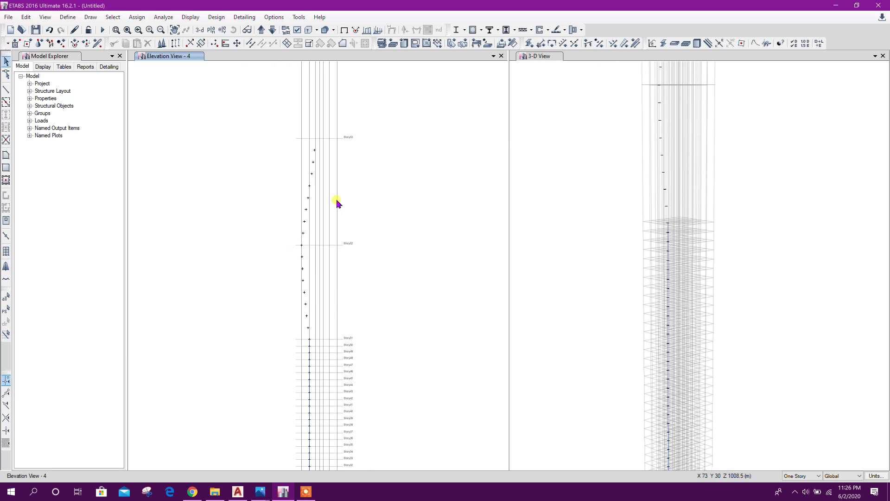
Step: Draw A-LatBm frame lines from the Story51 column top through the offset joints and Story53 up to the centre grid line at Story54
click(6, 90)
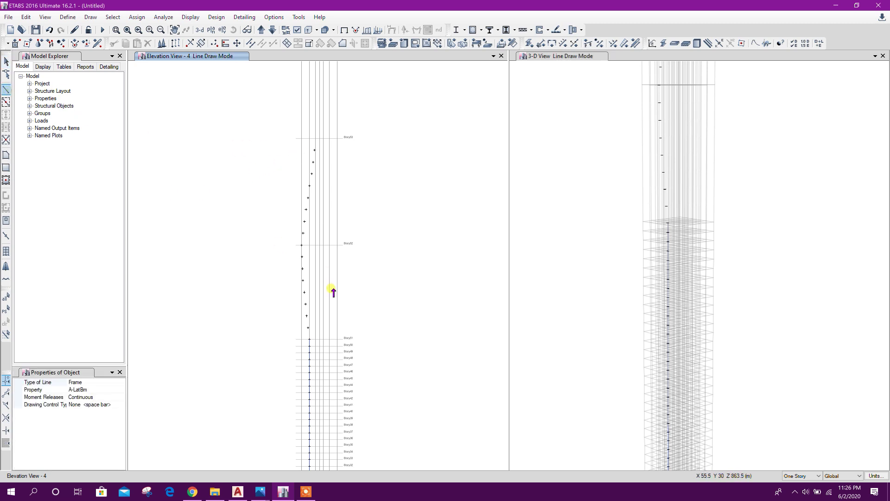
click(308, 330)
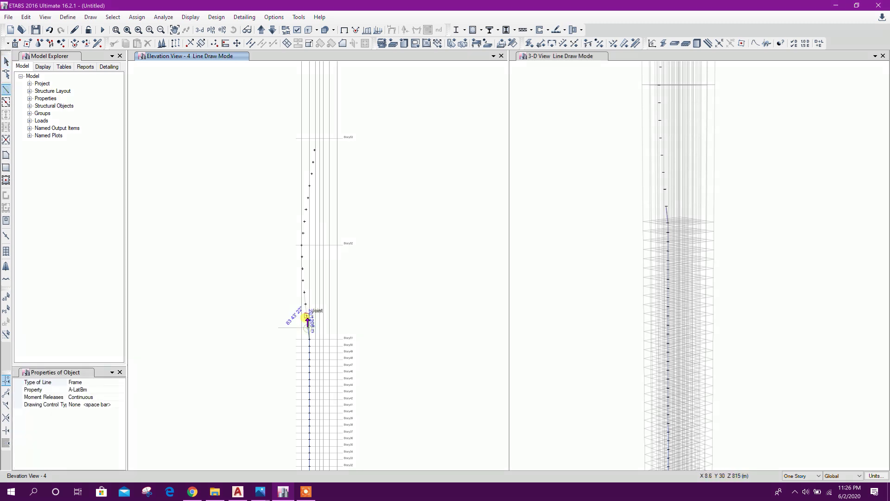
click(302, 266)
click(302, 244)
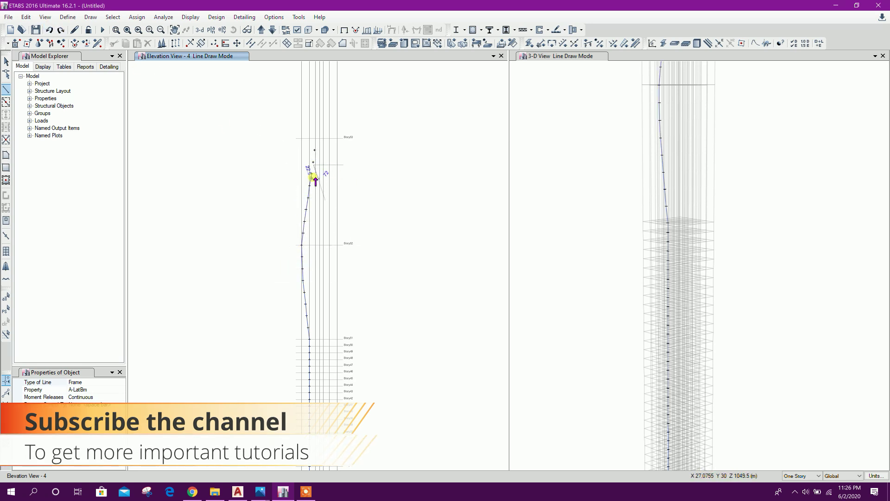
click(315, 137)
scroll(324, 121, up, 2)
click(322, 89)
key(Escape)
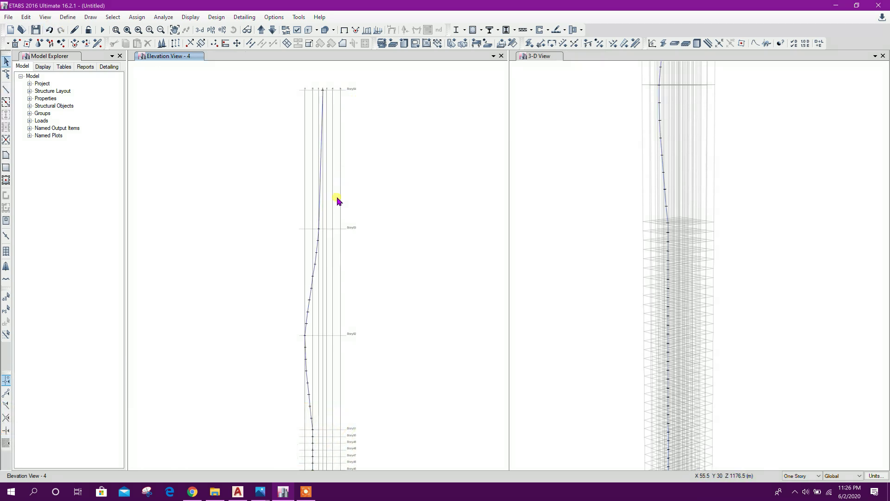
Step: Select the whole tower profile and set up a radial extrusion of frames to shells about the centre base point at X 30 m, Y 30 m
scroll(338, 228, down, 8)
drag(308, 169, 339, 384)
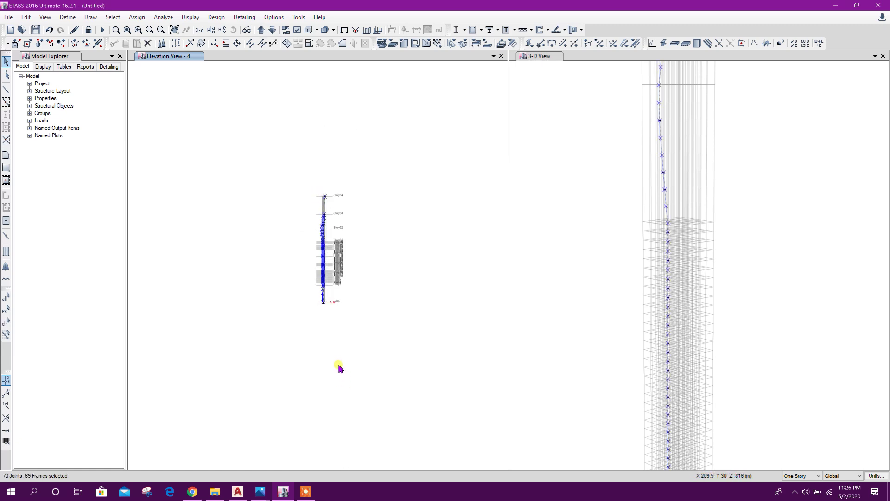
click(200, 44)
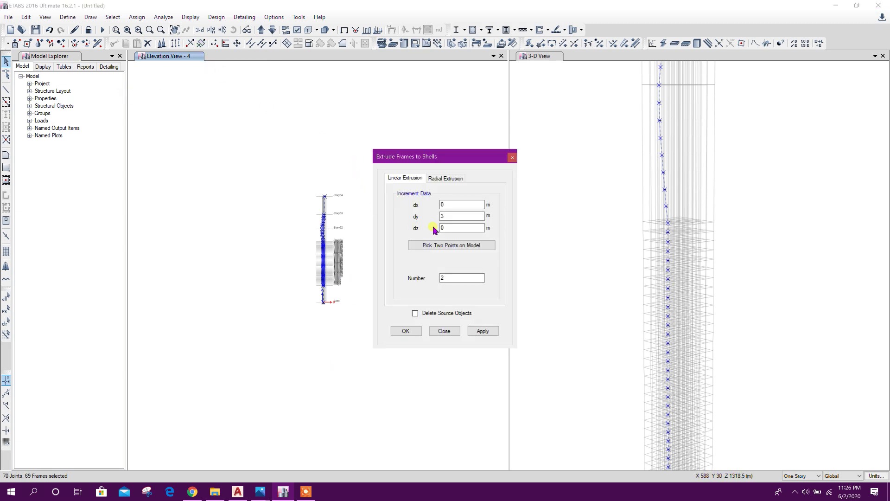
click(448, 180)
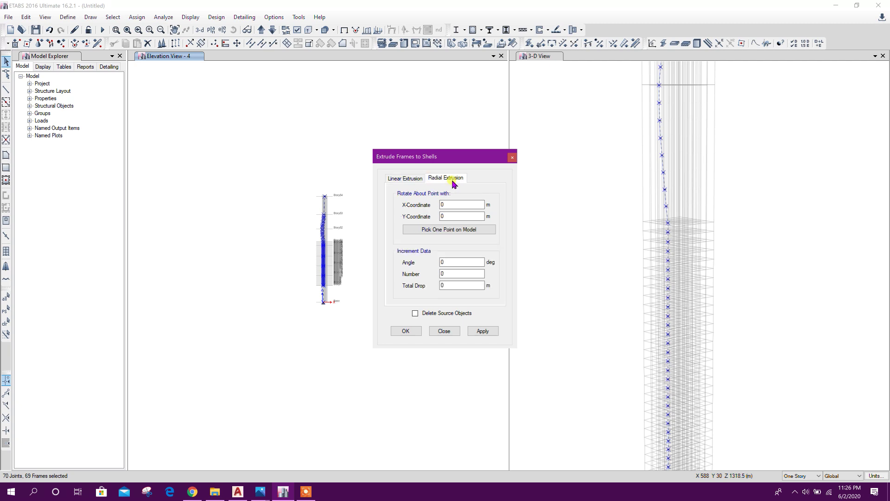
click(461, 228)
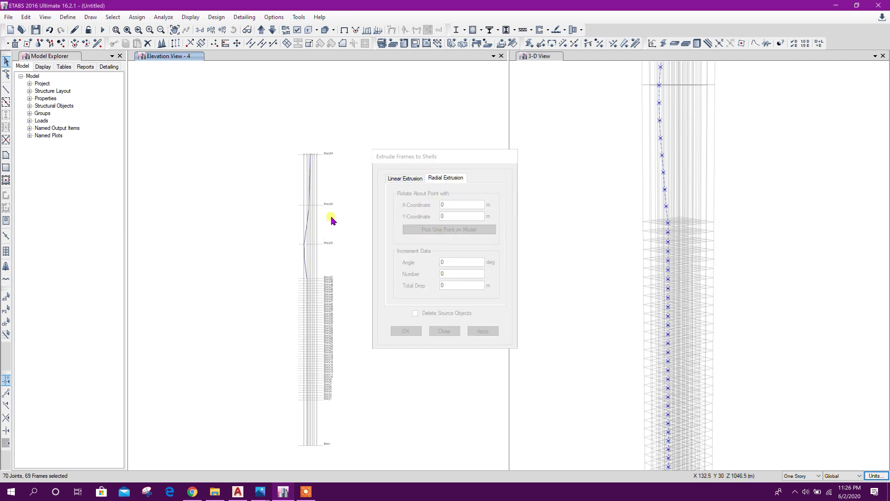
scroll(306, 452, up, 2)
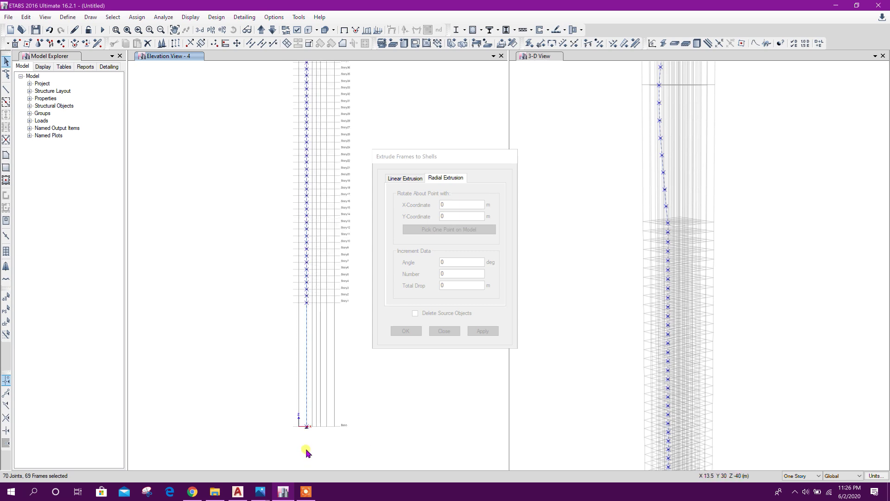
click(316, 428)
Step: Extrude the selected frames radially into shells with an angle of 9 degrees and 40 increments, deleting the source objects
click(454, 262)
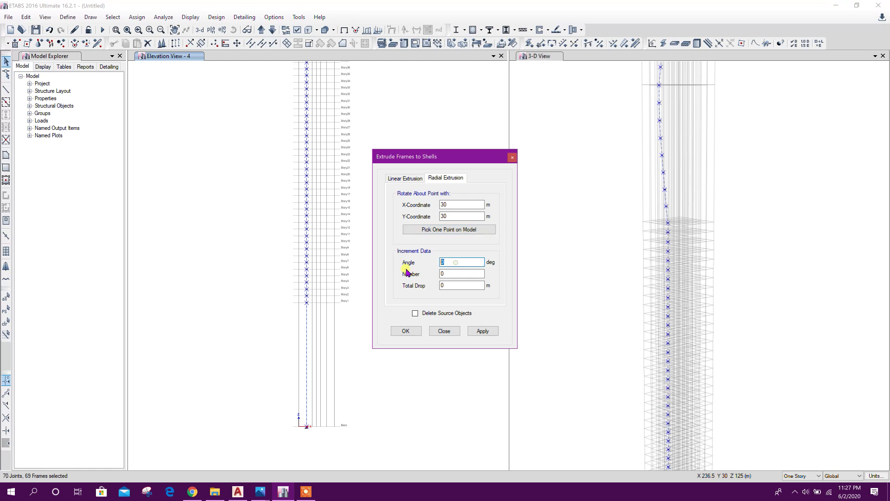
key(Tab)
click(482, 331)
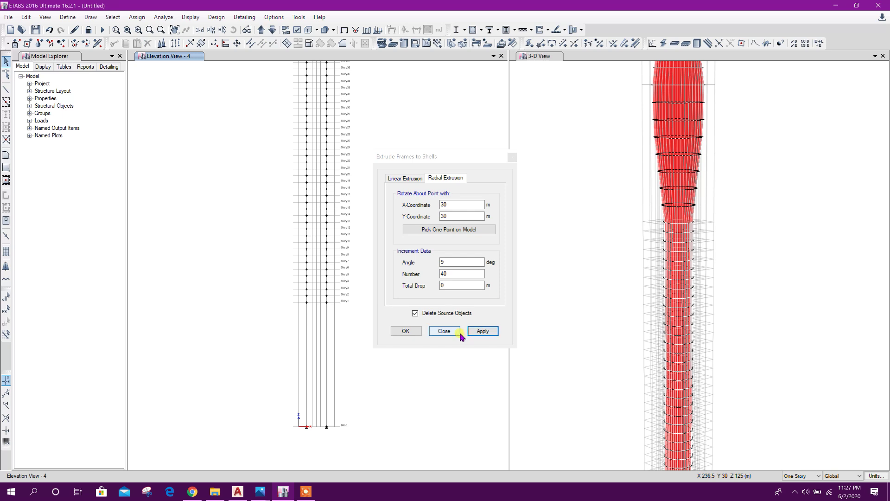
click(457, 331)
Step: Turn on the display of invisible joint objects in elevation view 4
scroll(586, 325, down, 3)
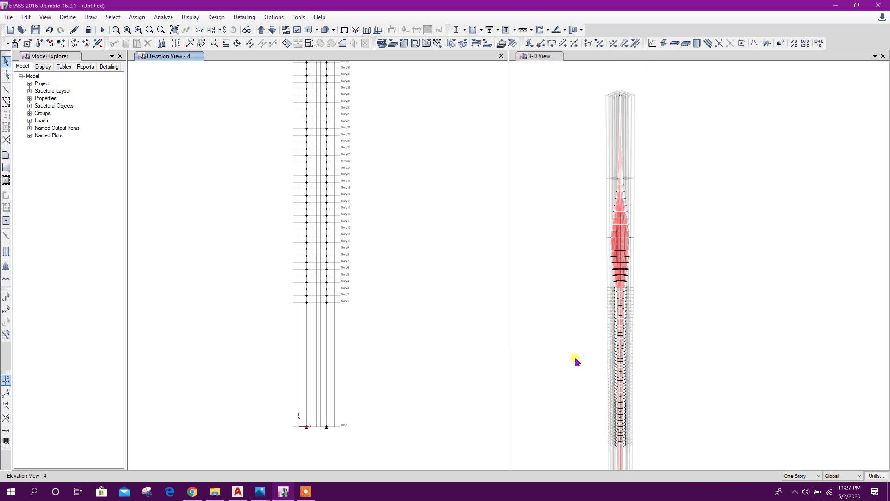
middle_drag(575, 363, 620, 239)
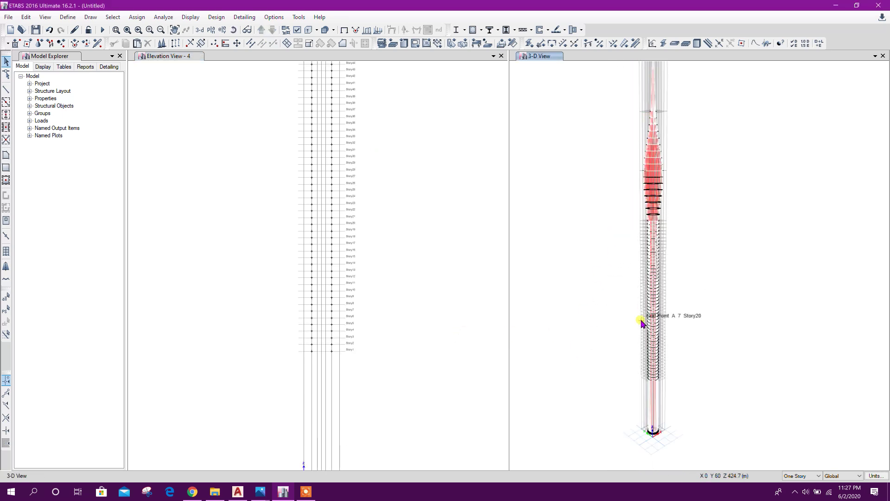
middle_drag(608, 239, 616, 308)
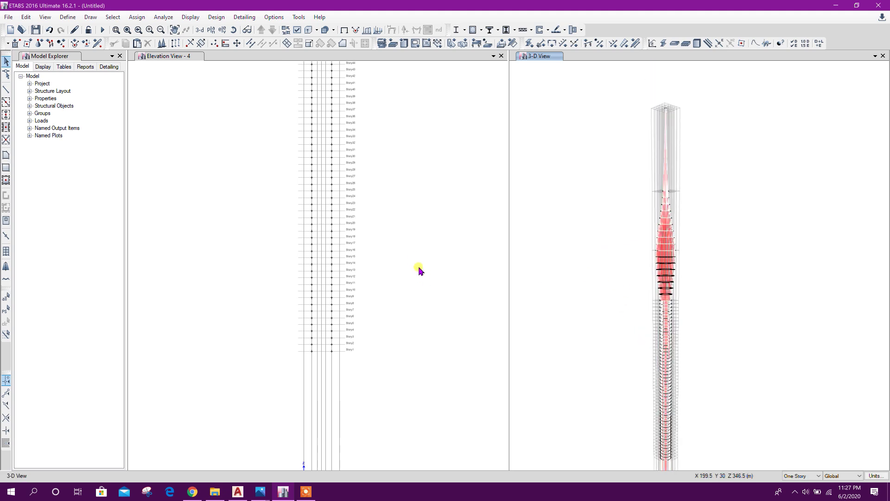
click(367, 238)
click(297, 30)
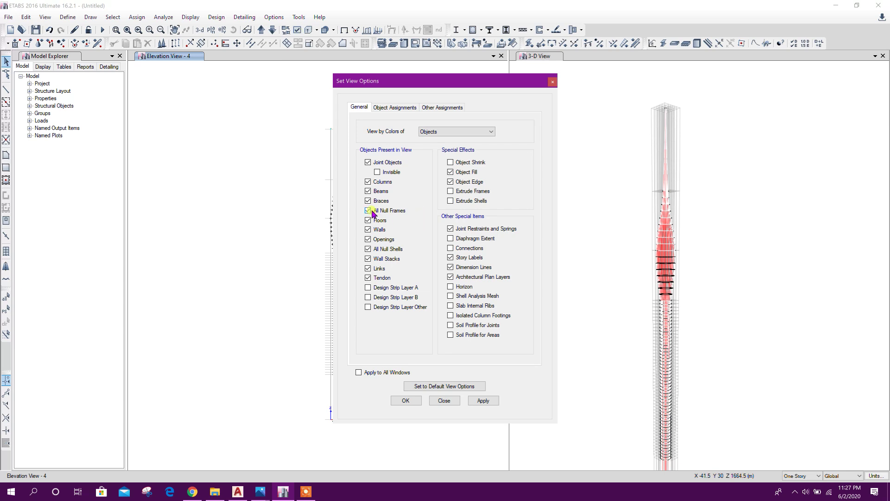
click(483, 400)
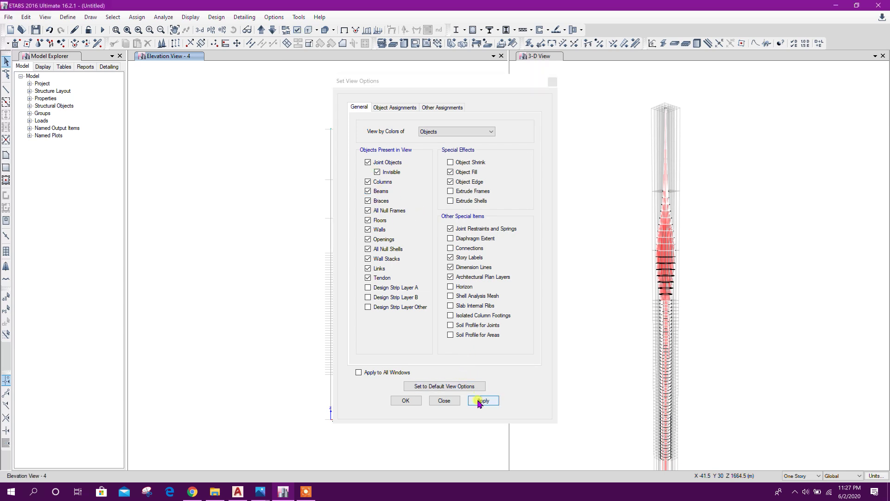
click(444, 401)
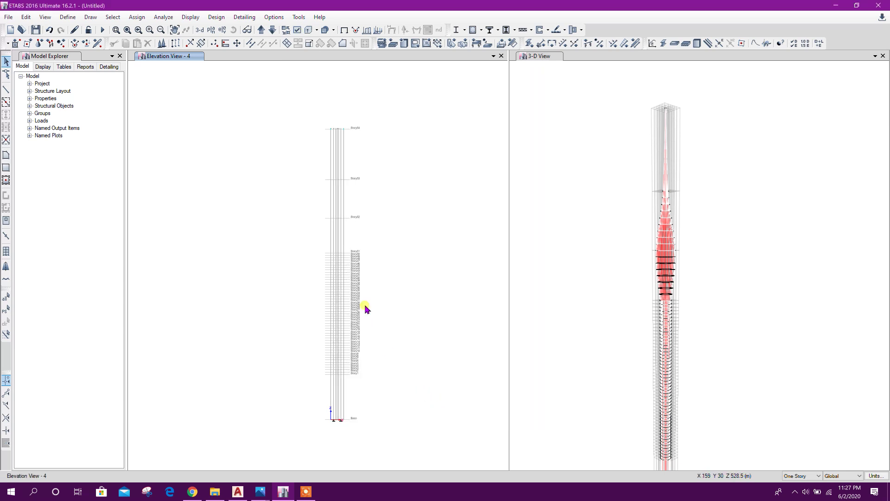
Step: Switch the elevation window to the plan view of Story6
click(211, 31)
scroll(407, 297, down, 20)
click(394, 288)
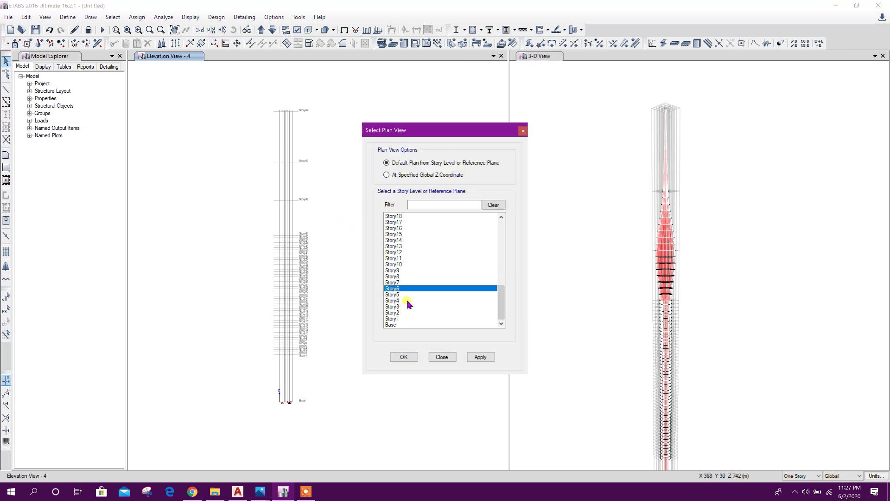
click(474, 357)
click(453, 357)
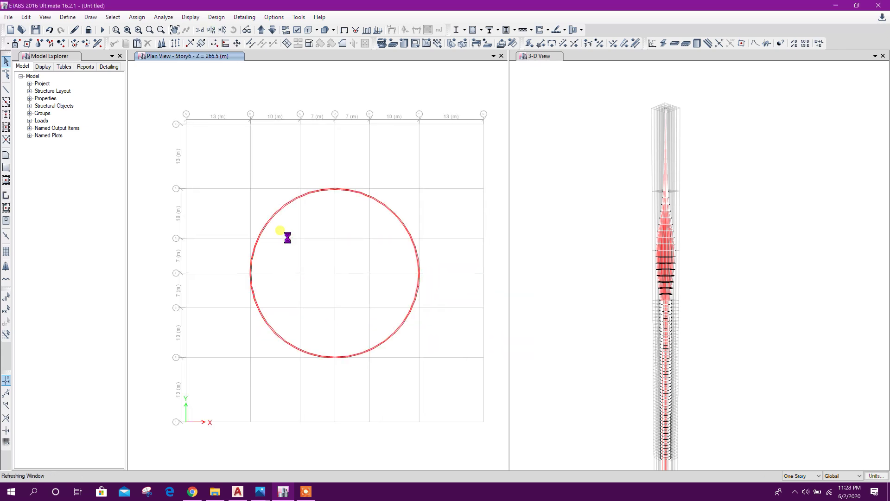
Step: Select the whole tower in the 3-D view and choose Wall1 as the wall section for its shells
scroll(600, 113, down, 3)
drag(597, 86, 677, 292)
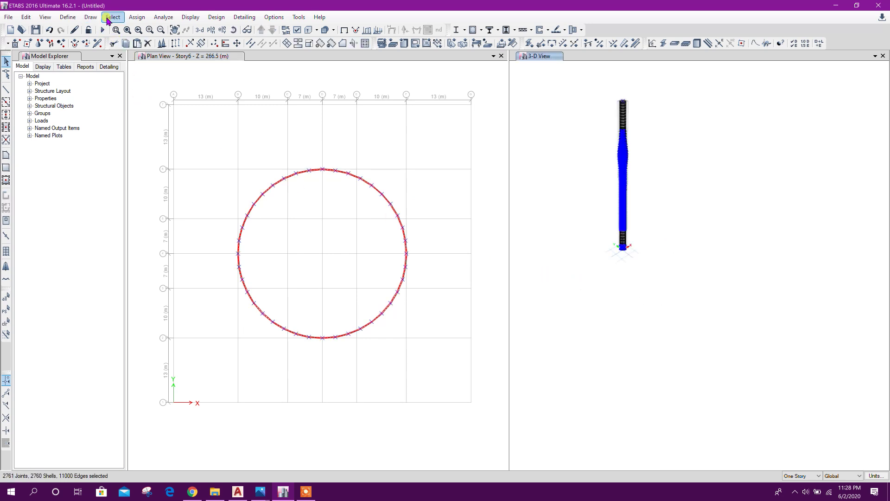
click(136, 17)
click(163, 54)
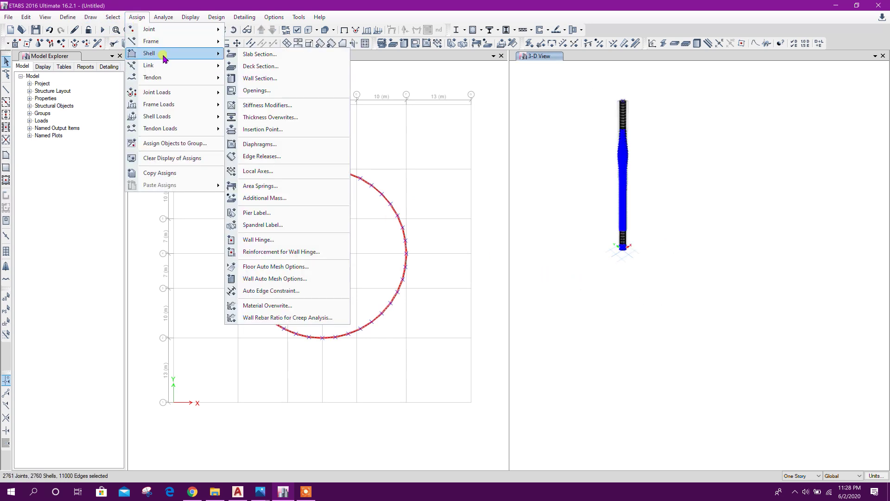
click(259, 77)
click(404, 181)
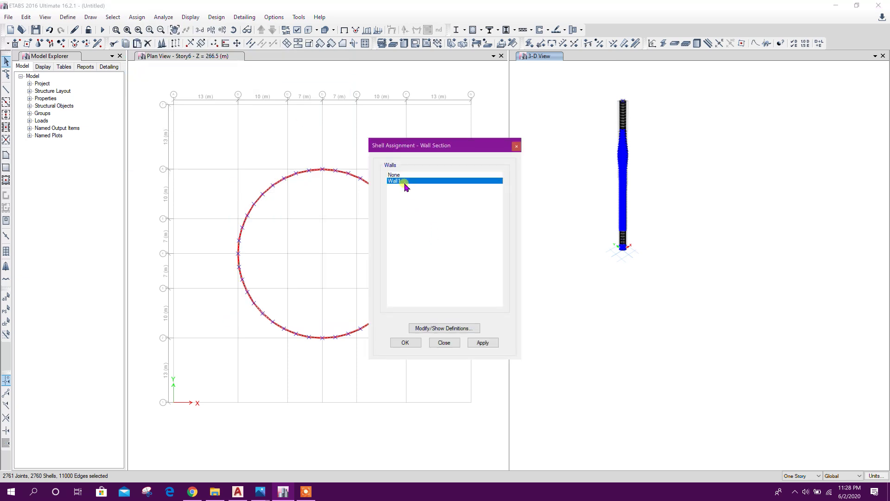
Step: Set the thickness of the Wall1 property to 800 mm
click(452, 328)
click(494, 237)
double_click(485, 289)
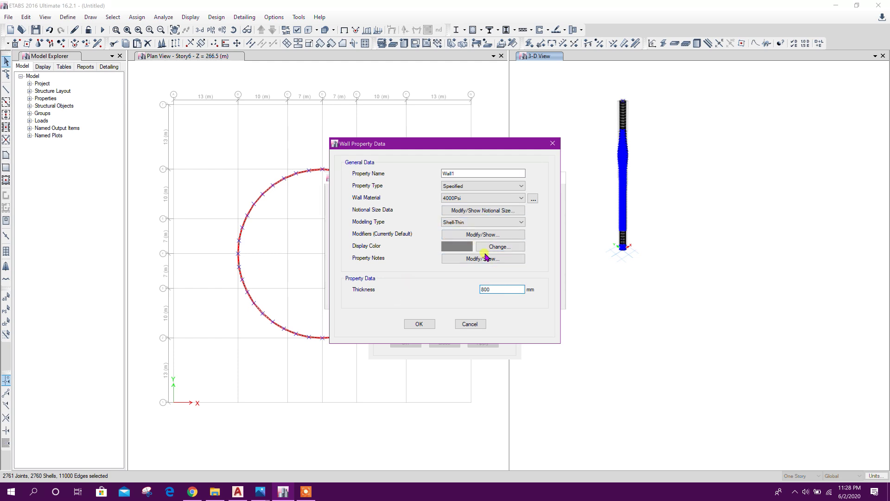
click(430, 322)
click(486, 274)
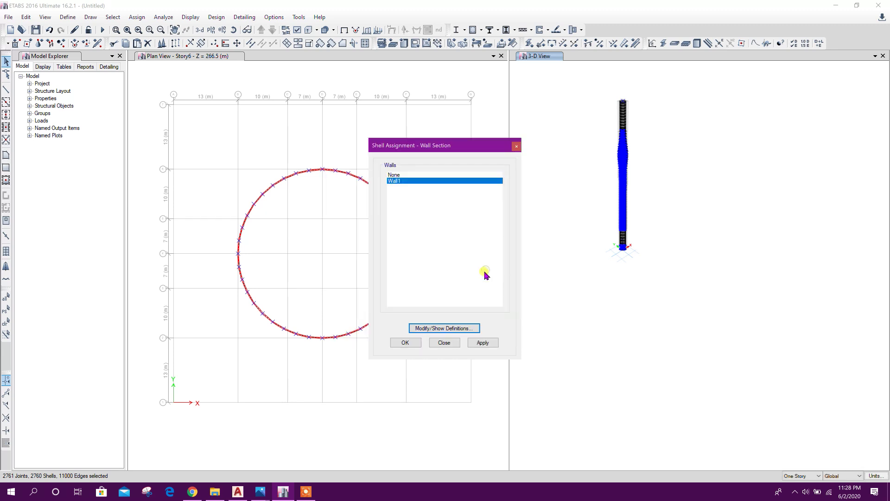
Step: Assign the Wall1 section to all selected tower shells and finish the wall section assignment
click(484, 342)
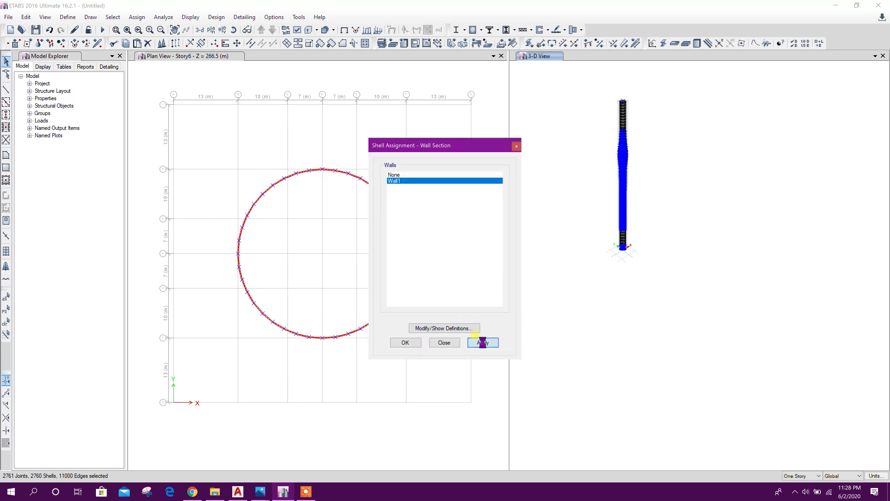
click(444, 343)
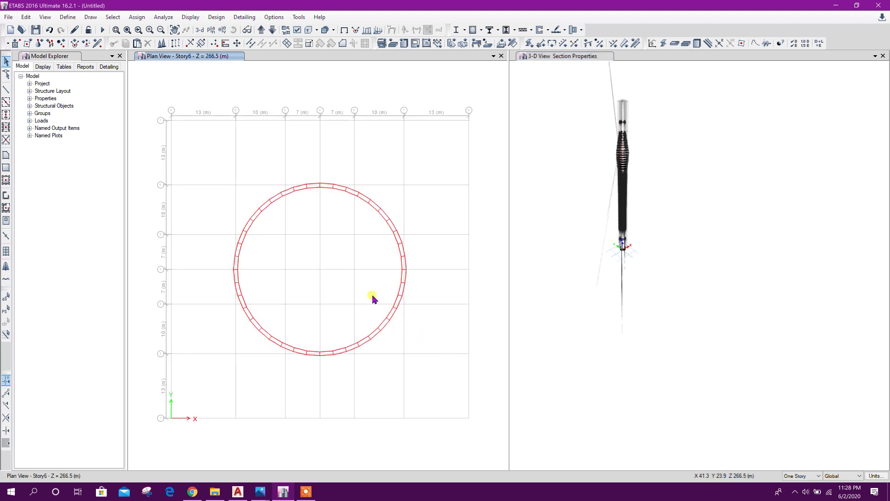
key(Escape)
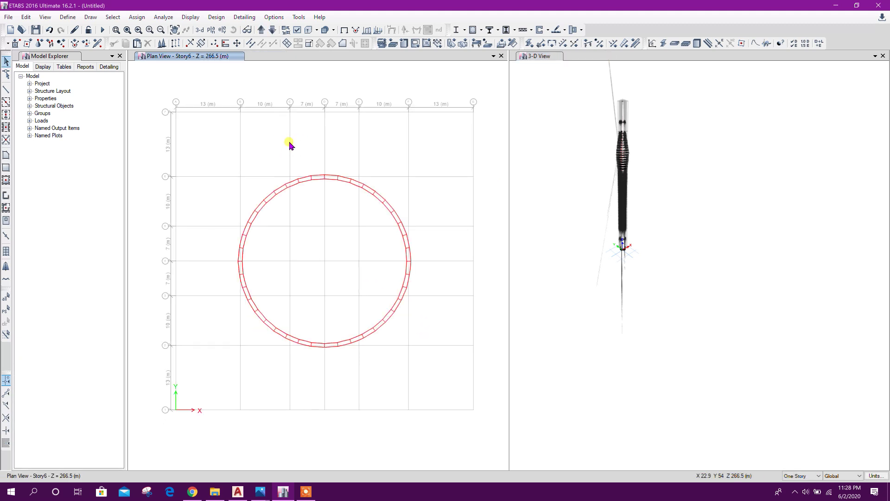
Step: Define a concrete circle frame section named CC1000 in 4000Psi material, with its diameter matching the name
click(6, 114)
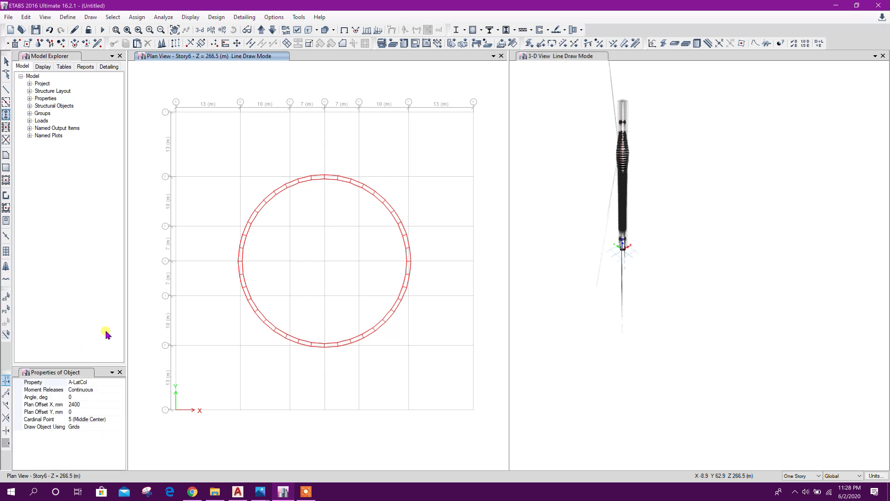
click(67, 17)
mouse_move(157, 46)
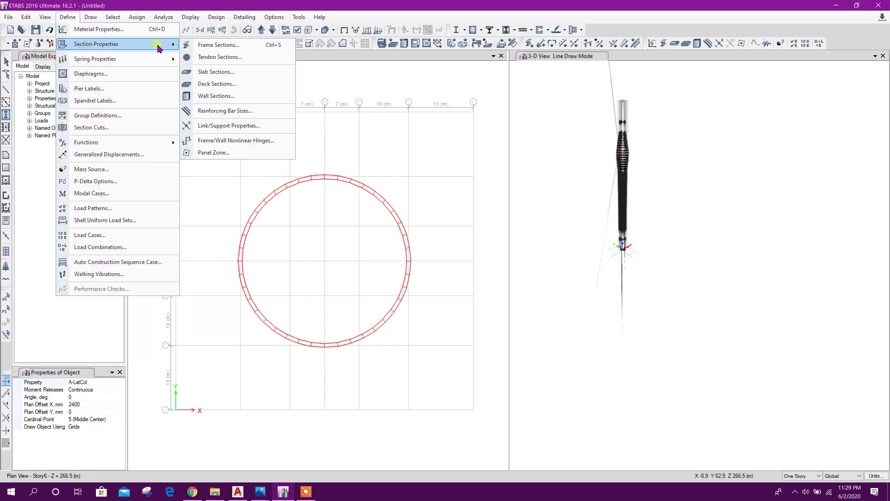
click(219, 45)
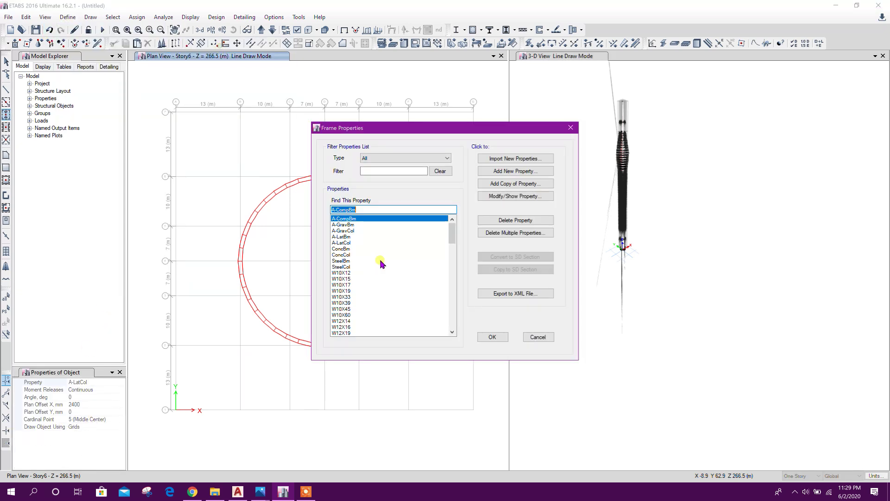
click(508, 172)
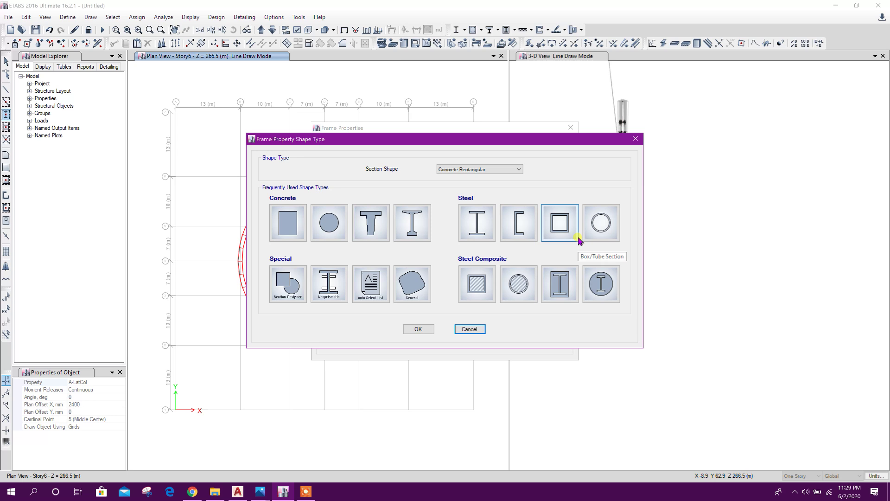
click(328, 224)
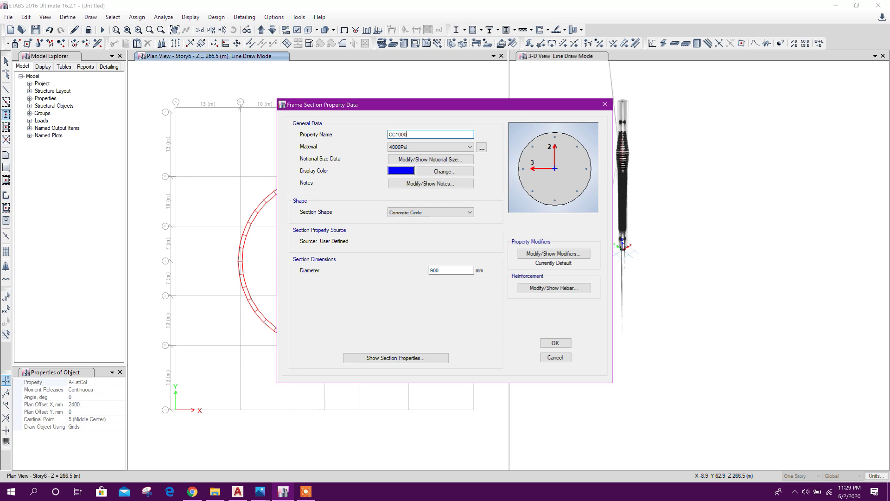
double_click(448, 270)
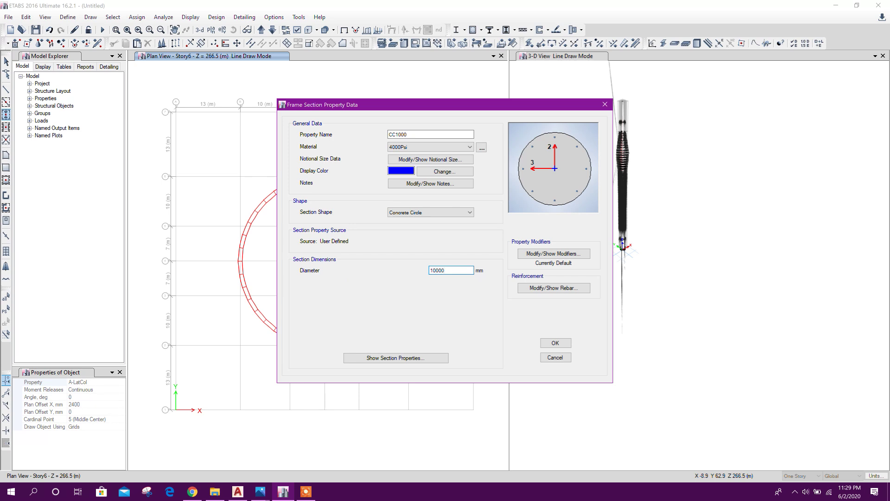
click(555, 343)
click(483, 337)
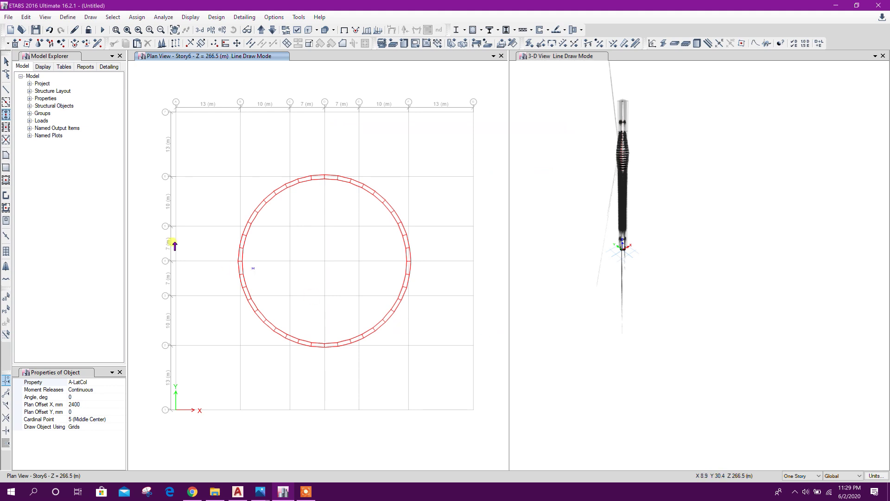
Step: Set the column drawing property to CC1000 and make drawing apply to All Stories
click(99, 381)
click(121, 381)
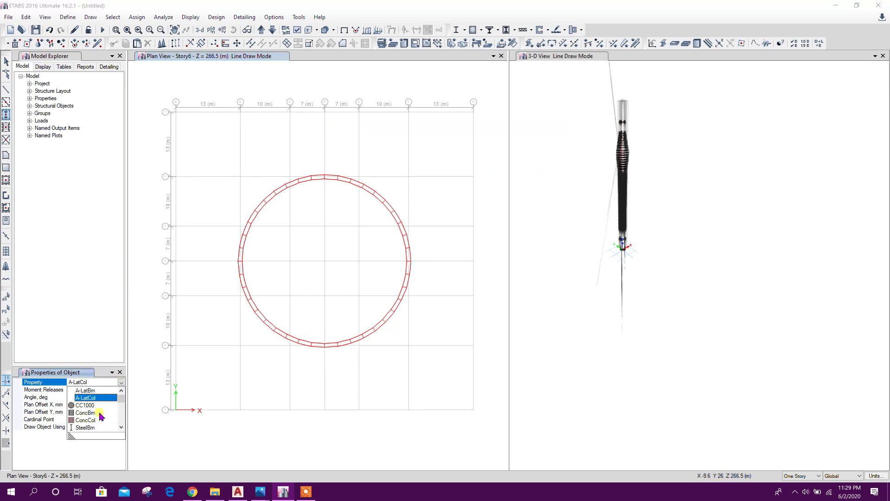
click(88, 405)
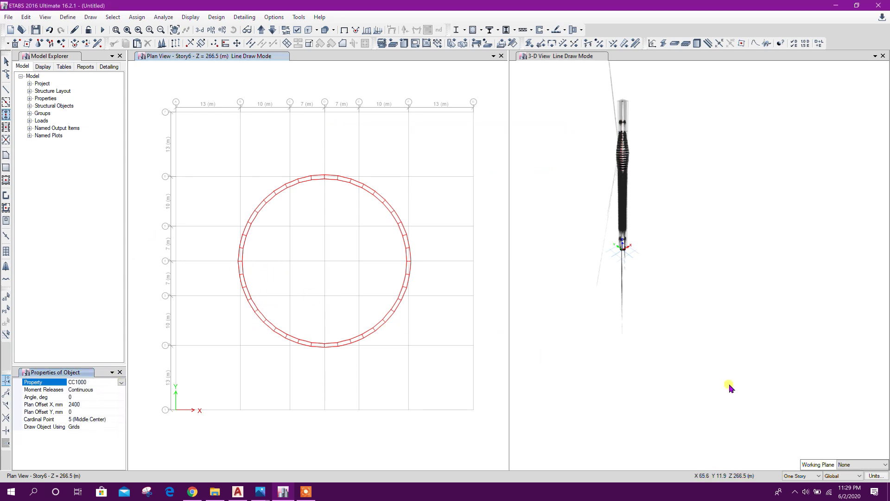
click(794, 475)
click(797, 488)
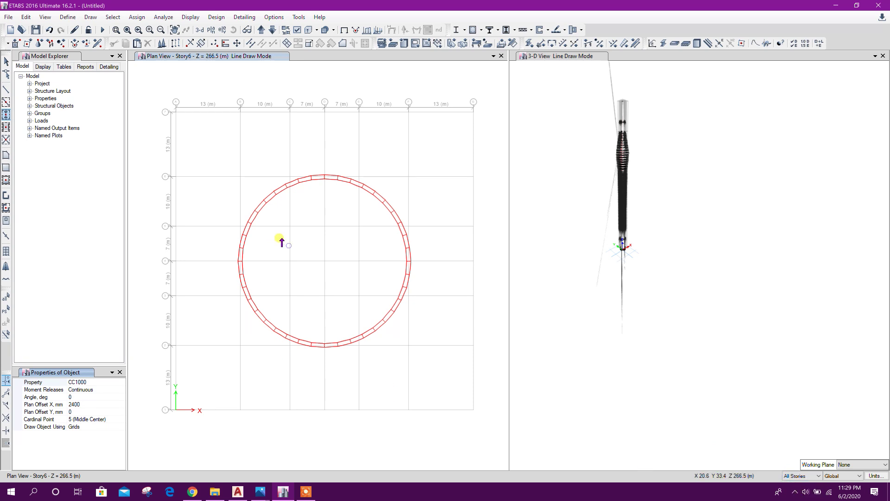
Step: Place a CC1000 column with 0 mm plan offset on the circular wall at X 17.9792, Y 17.9792 m, and restore One Story drawing
scroll(262, 202, up, 3)
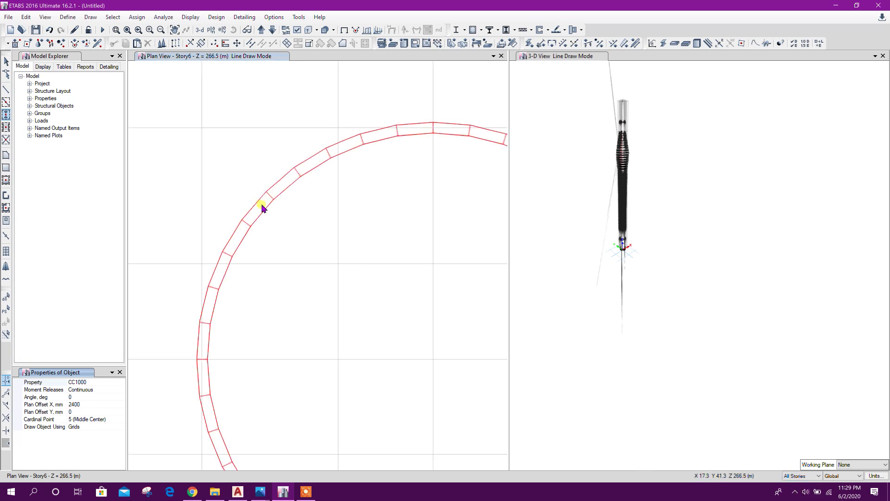
click(53, 404)
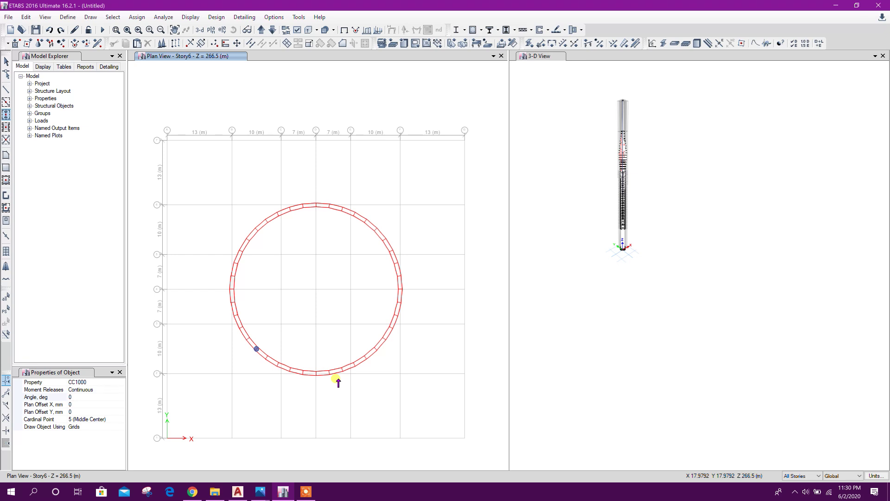
key(Escape)
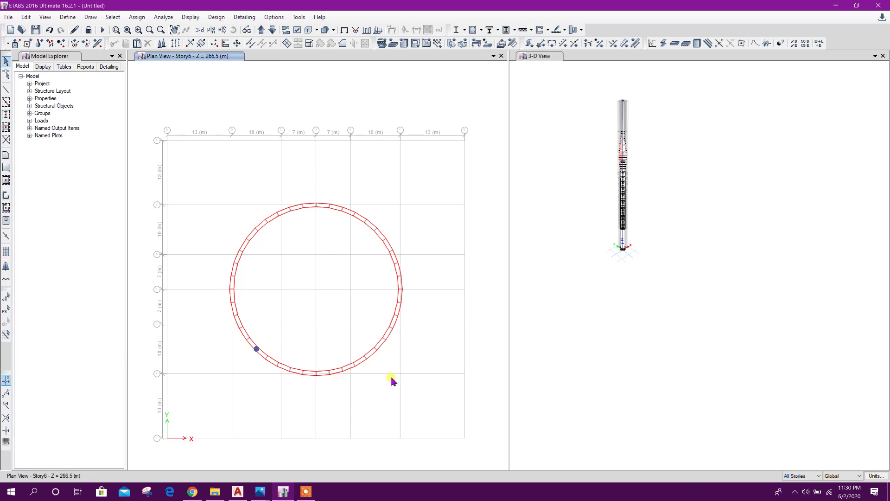
middle_drag(392, 380, 401, 363)
click(797, 484)
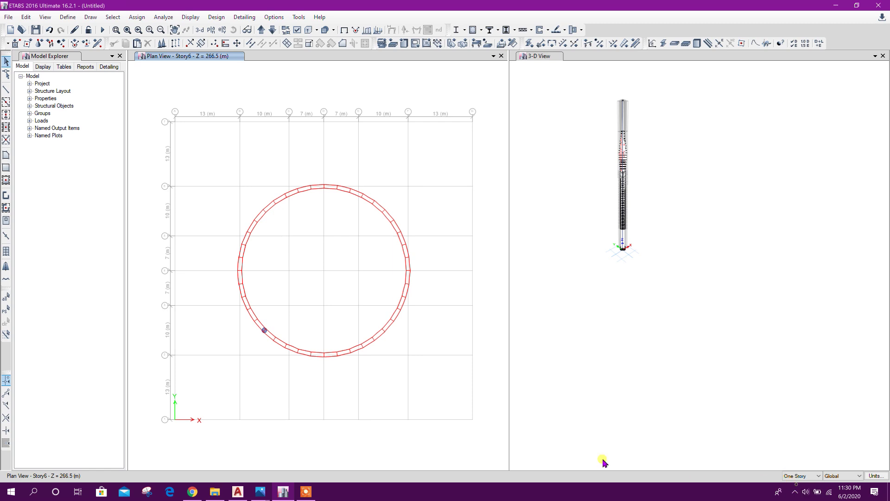
Step: Change the plan window to a 3-D view, select all frames with the CC1000 section and show only those objects
click(200, 29)
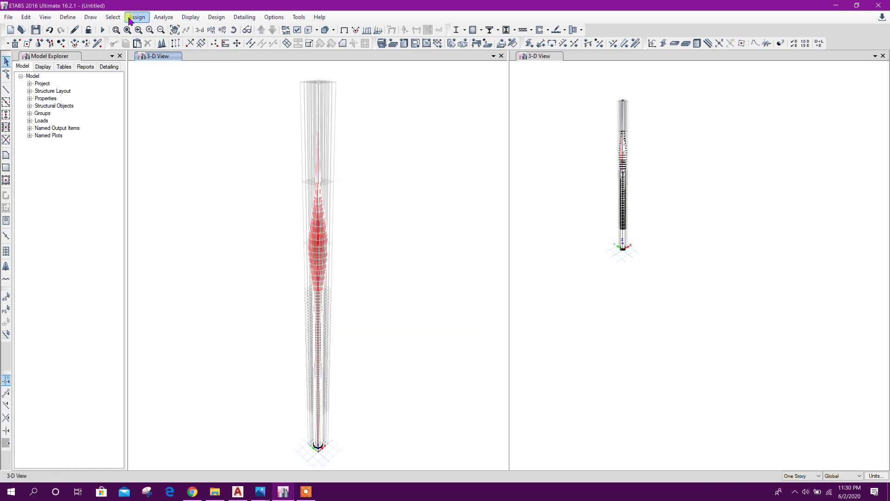
click(114, 18)
mouse_move(129, 33)
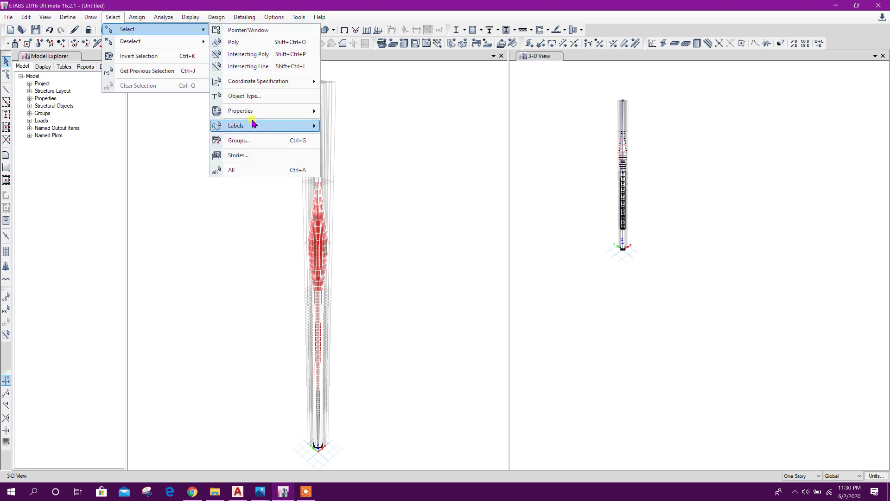
mouse_move(258, 112)
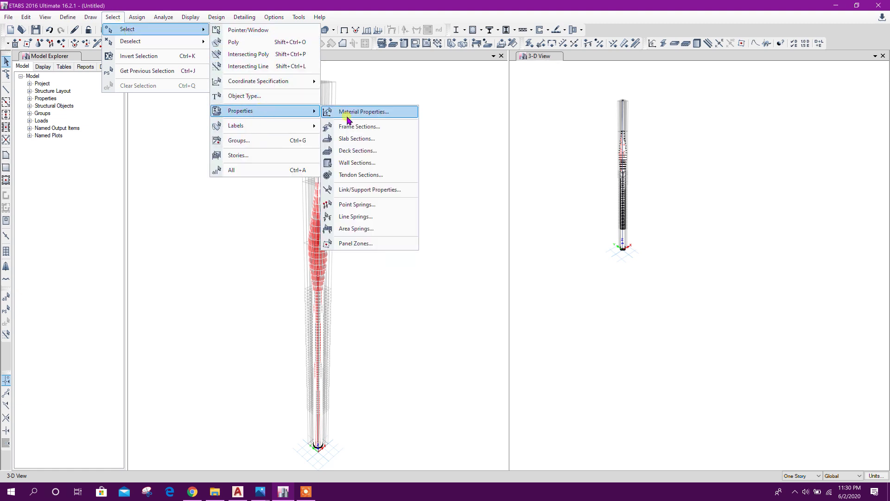
click(345, 113)
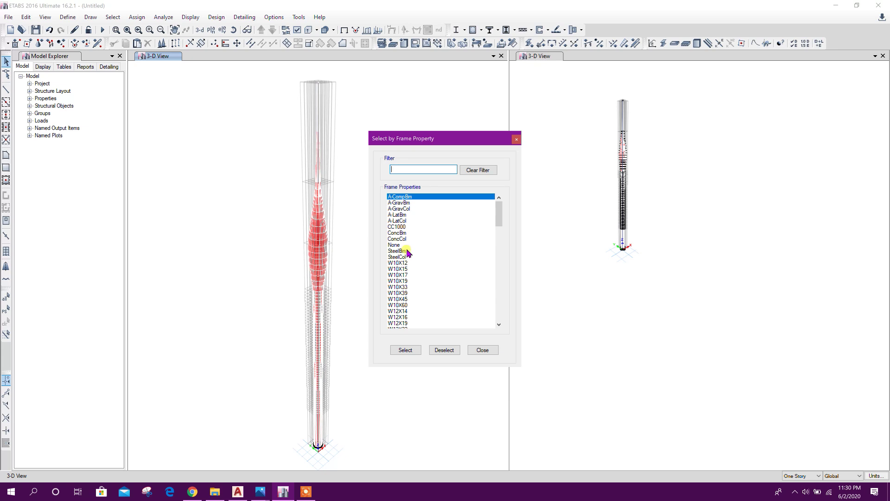
click(401, 227)
click(404, 350)
click(482, 349)
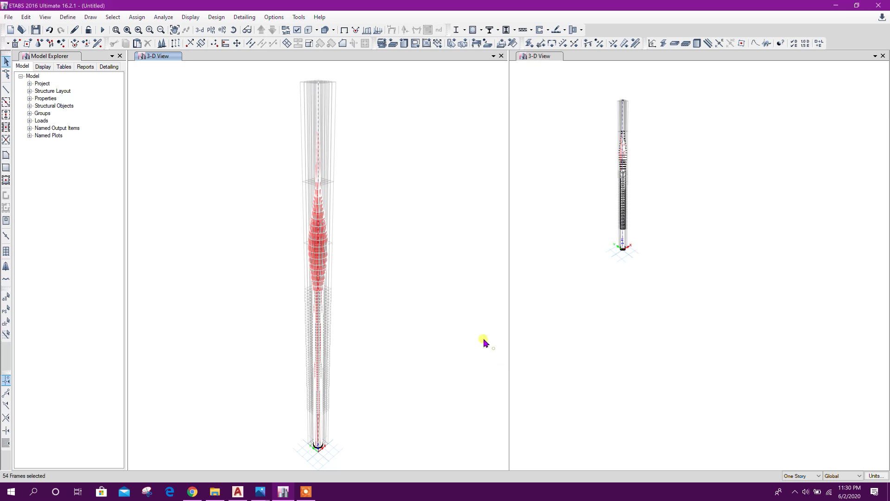
right_click(379, 160)
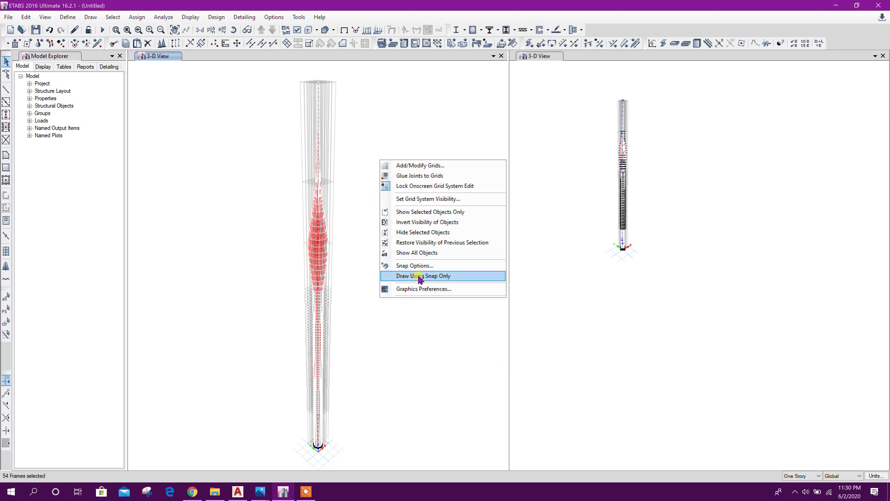
click(424, 213)
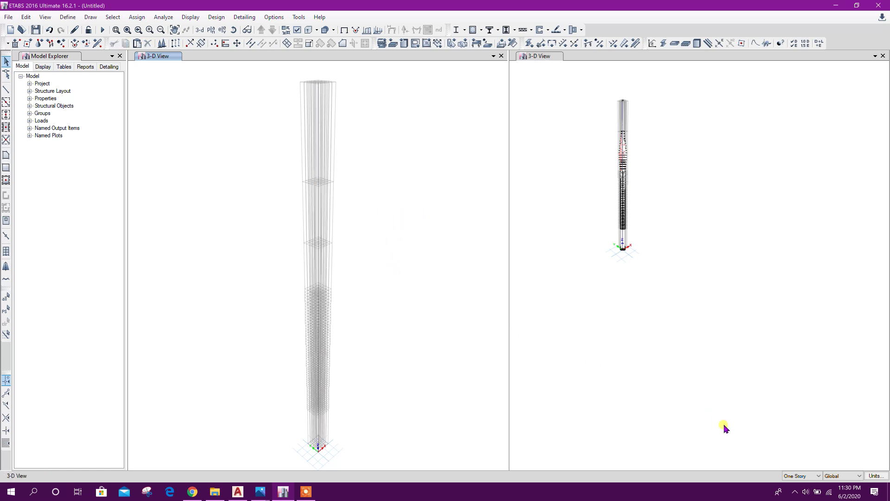
Step: Delete the three uppermost segments of the CC1000 column, above the closely spaced stories
shift+middle_drag(424, 345, 426, 301)
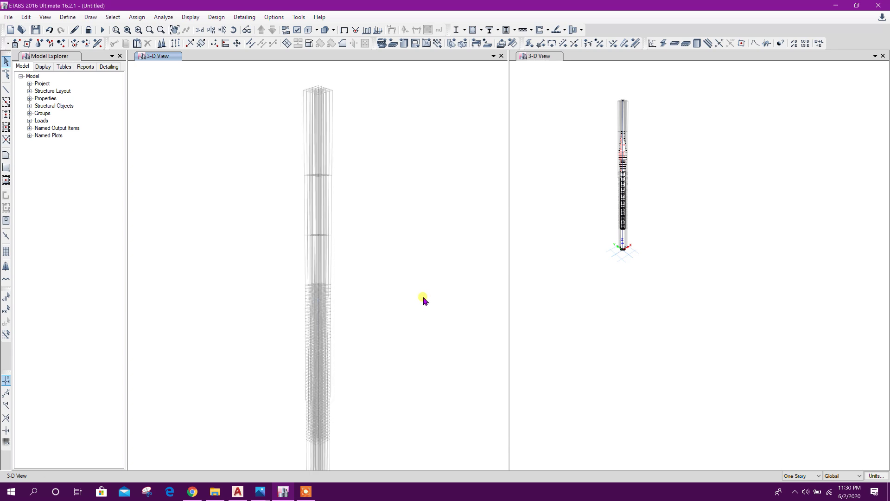
drag(372, 263, 244, 78)
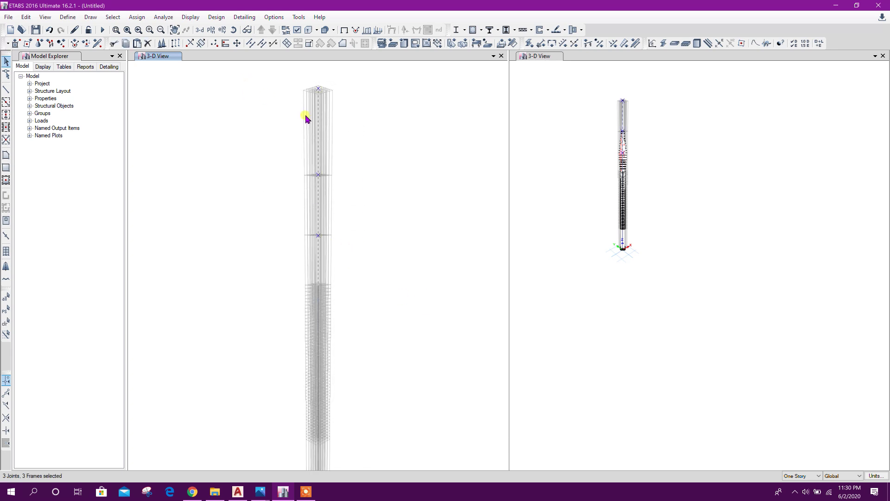
click(381, 175)
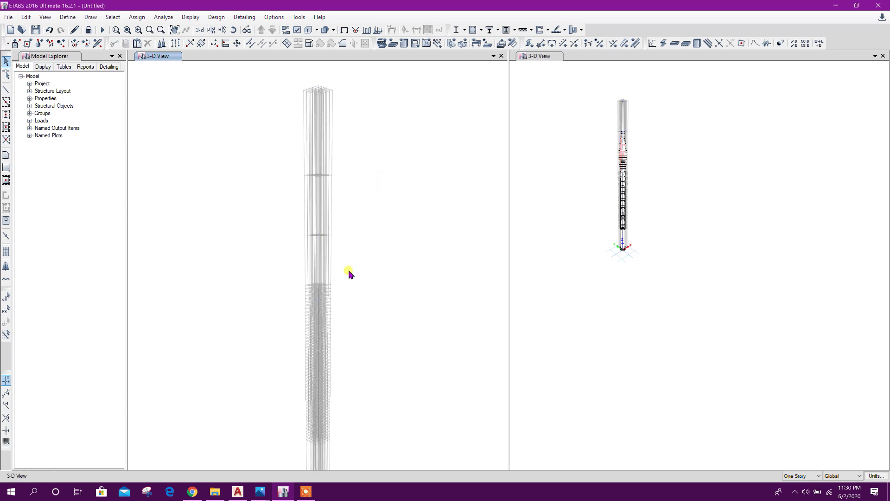
Step: Switch the isolated column's 3-D window to the plan view of the Base level
middle_drag(348, 272, 392, 220)
shift+middle_drag(433, 341, 401, 373)
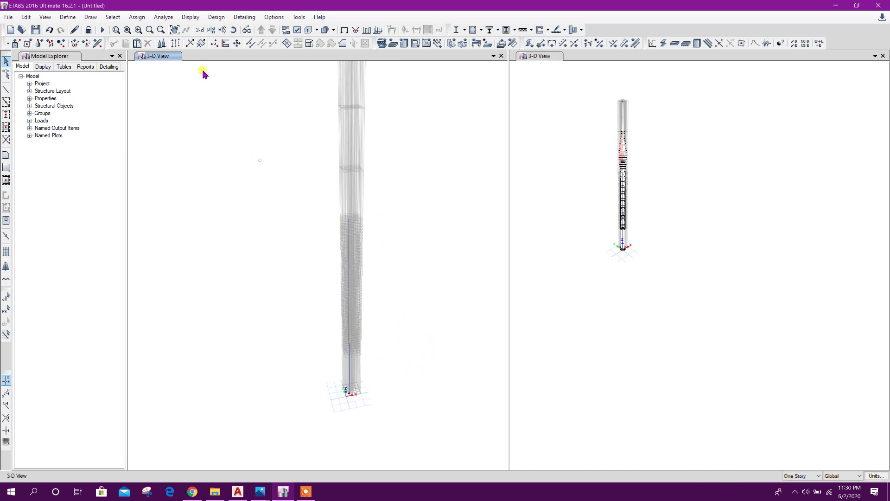
click(211, 29)
scroll(397, 306, down, 11)
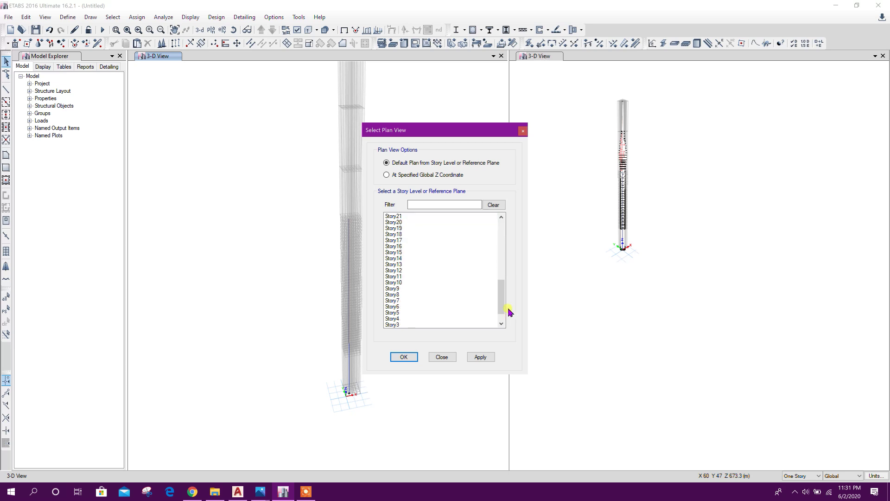
scroll(505, 301, down, 1)
click(402, 325)
click(480, 357)
click(441, 356)
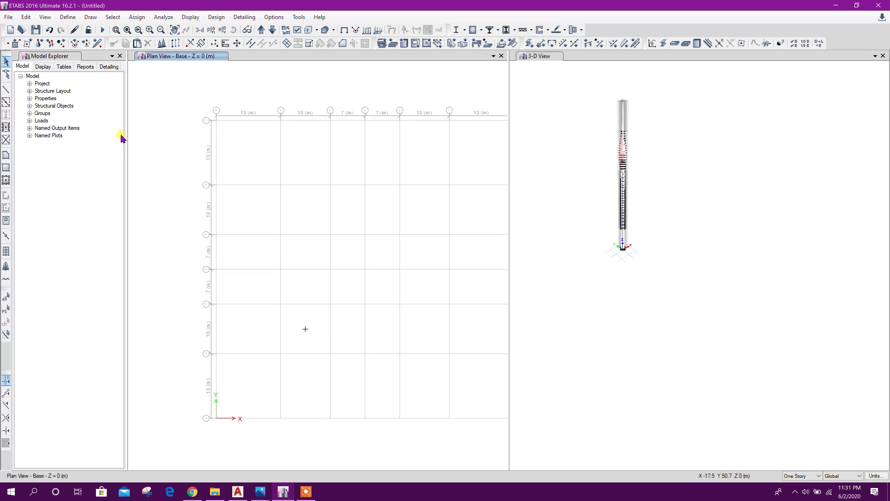
Step: Draw a straight A-LatBm frame at the Base level along the grid line at X 13 m, from Y 0 to Y 60 m
click(6, 90)
click(281, 418)
click(280, 120)
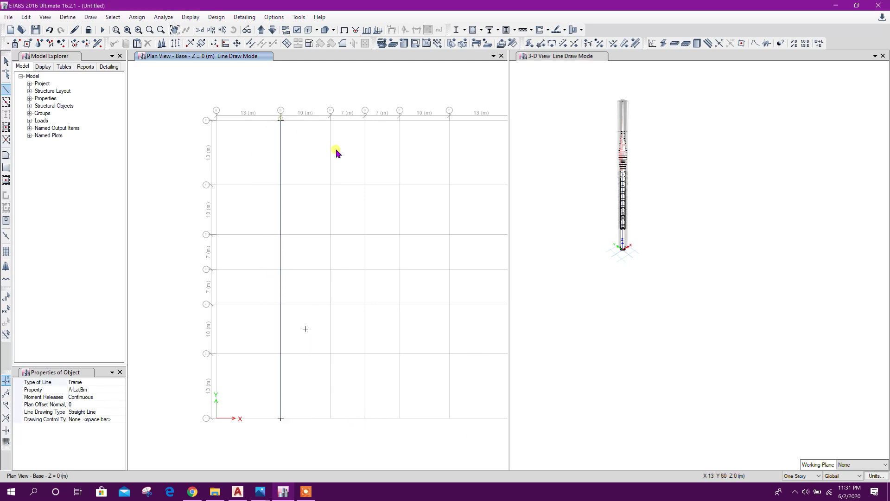
key(Escape)
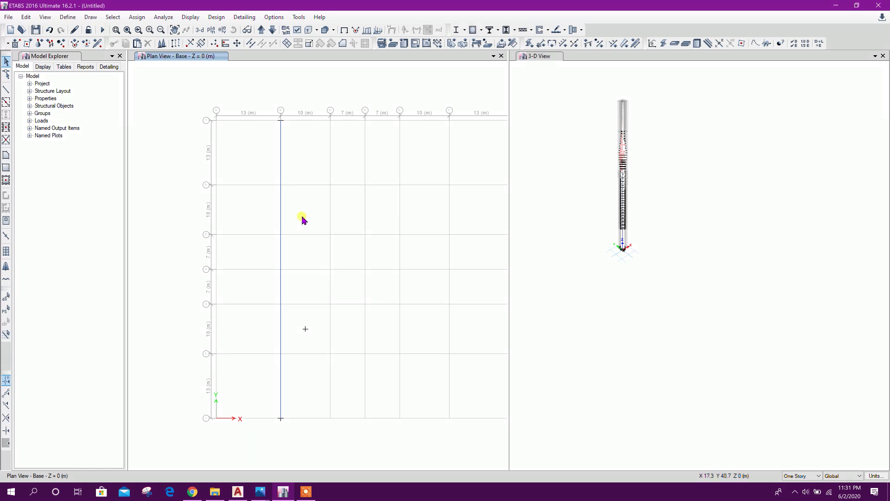
Step: Move the joint at the frame's upper end in plan by 470 m in Y
scroll(299, 214, down, 3)
middle_drag(298, 213, 319, 225)
drag(284, 184, 327, 209)
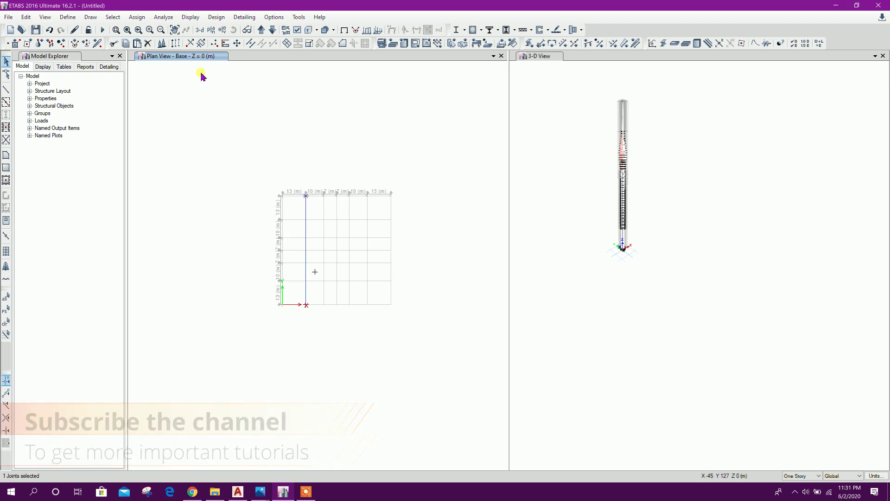
click(236, 43)
drag(454, 194, 514, 185)
key(Tab)
click(543, 285)
Step: Move the joint at the frame's lower end in plan by -470 m in Y
click(306, 305)
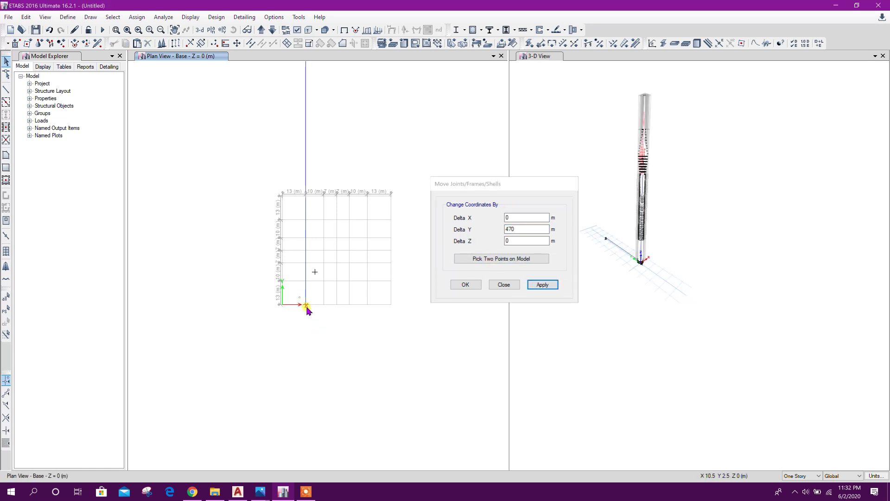
click(516, 230)
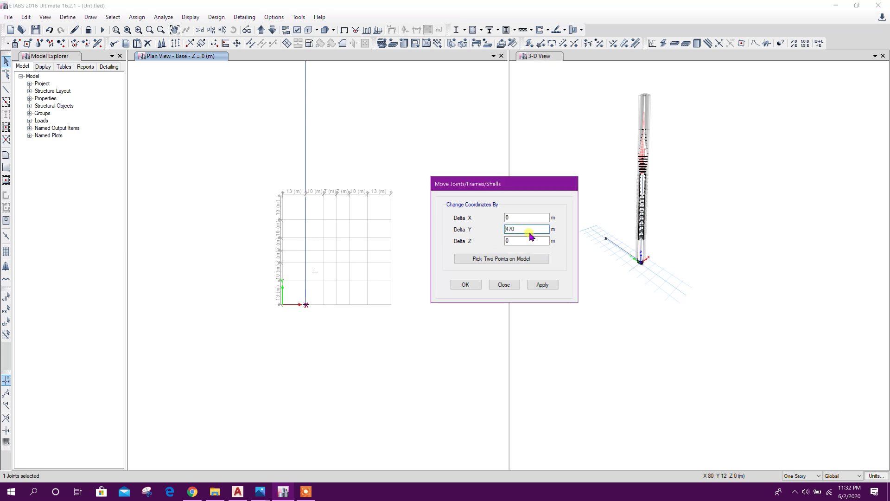
text(-)
click(540, 284)
click(504, 284)
Step: Move the whole lengthened frame by -65 m in X and 0 m in Y
scroll(280, 280, down, 4)
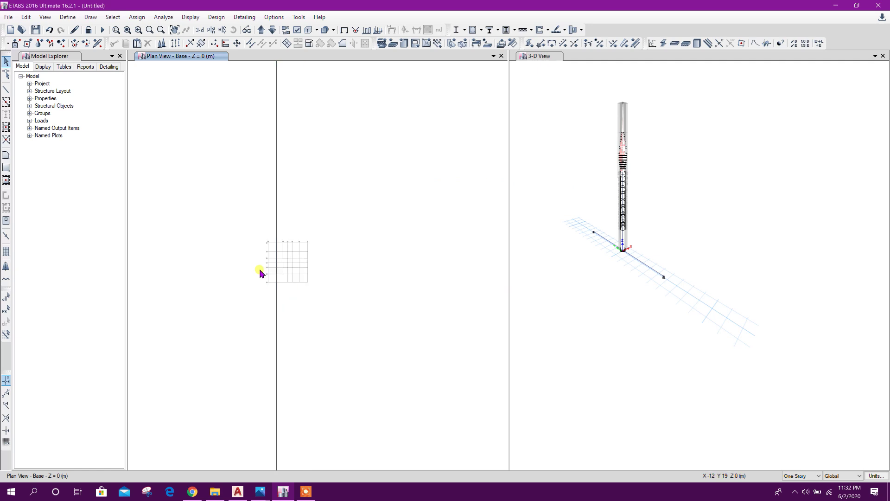
scroll(318, 305, down, 1)
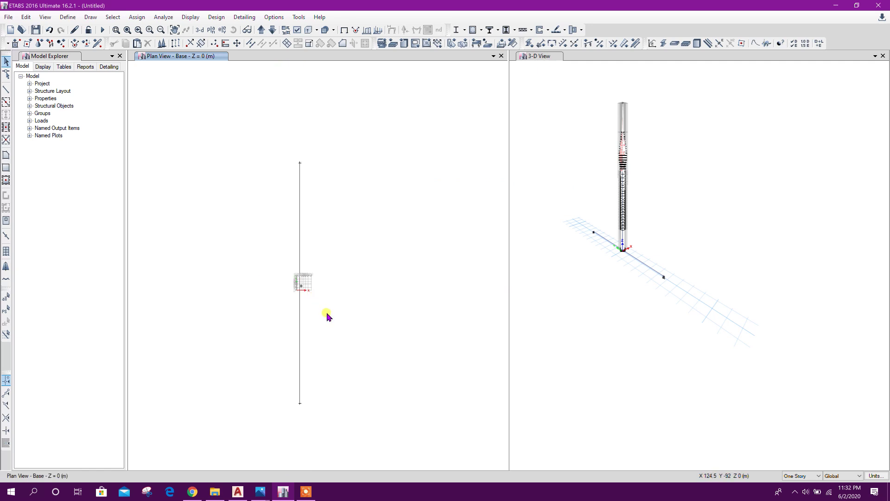
click(236, 43)
drag(533, 229, 465, 234)
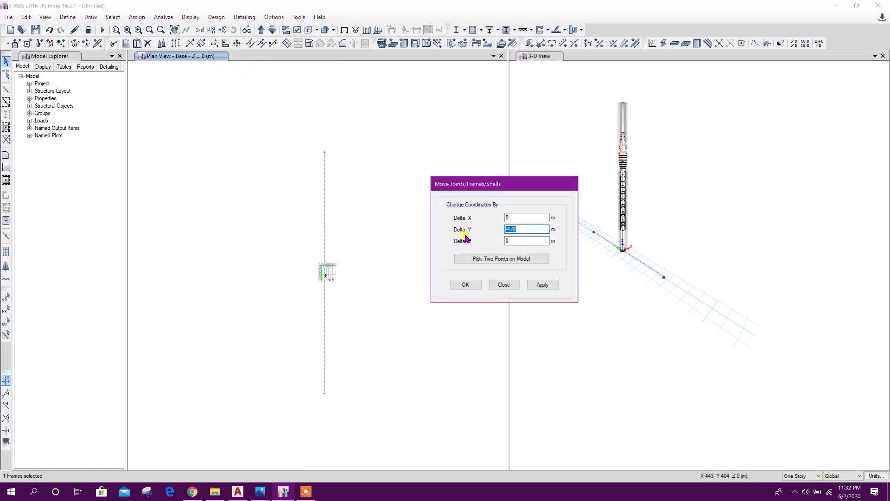
click(518, 216)
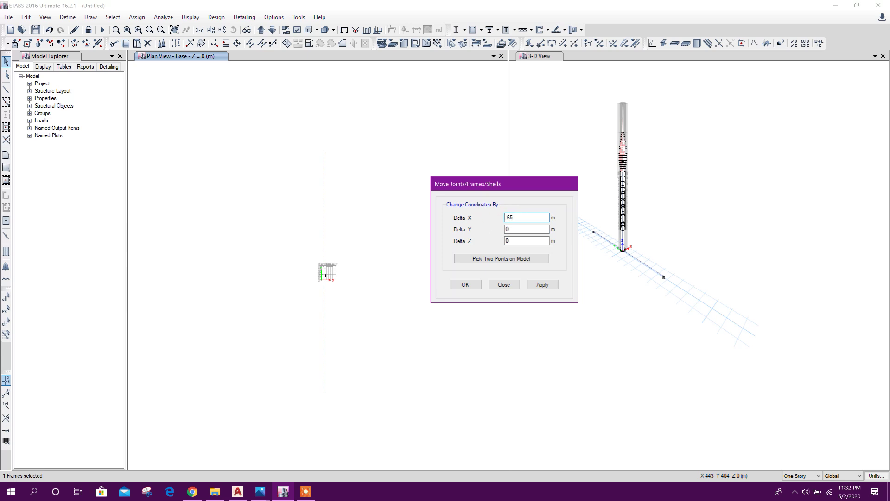
click(542, 284)
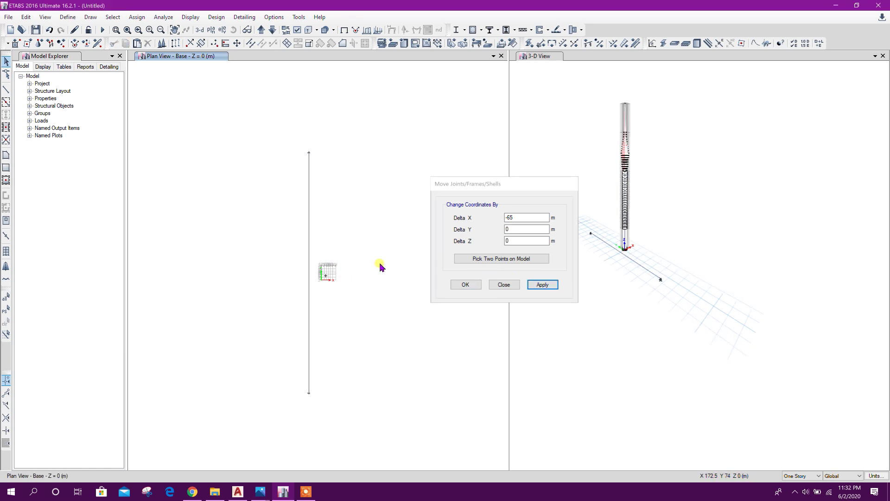
Step: Replicate the long frame once linearly with dx -135 m and dy 0 m, keeping the original object
drag(332, 229, 272, 221)
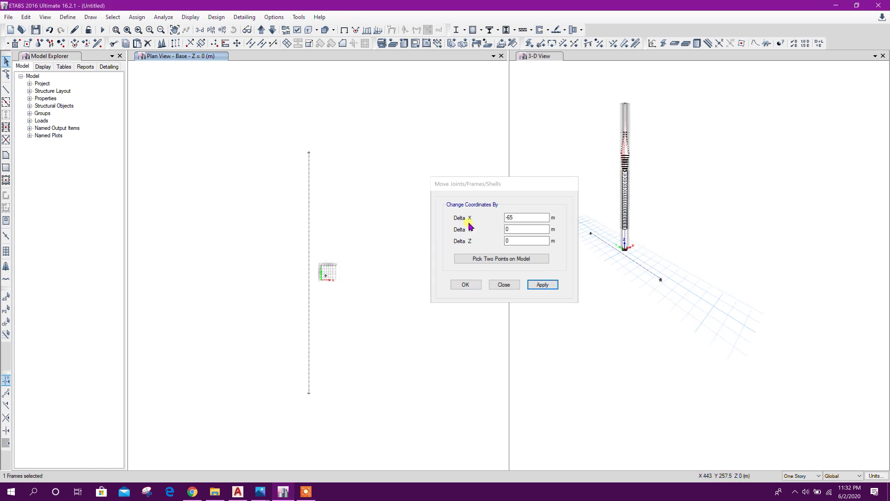
click(506, 284)
click(178, 43)
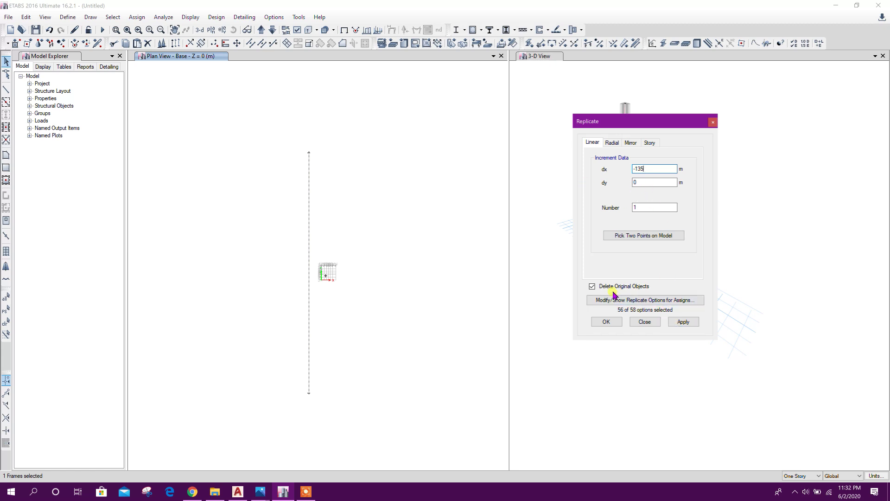
click(683, 321)
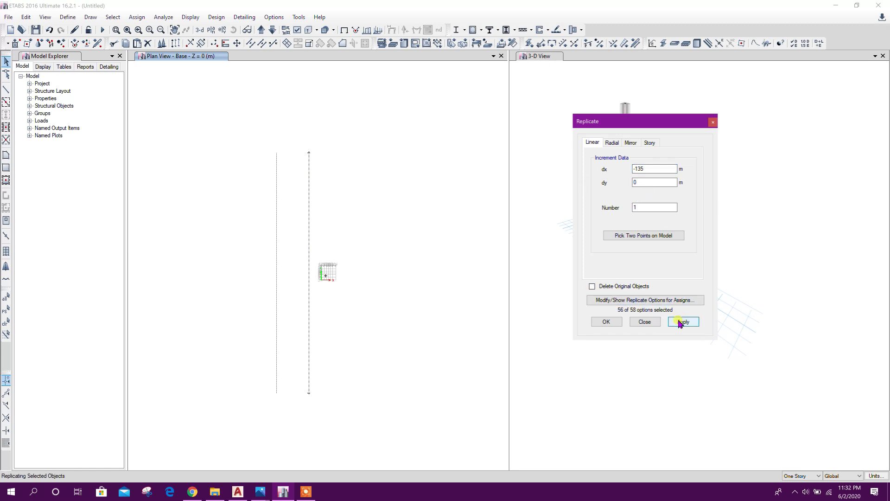
click(644, 322)
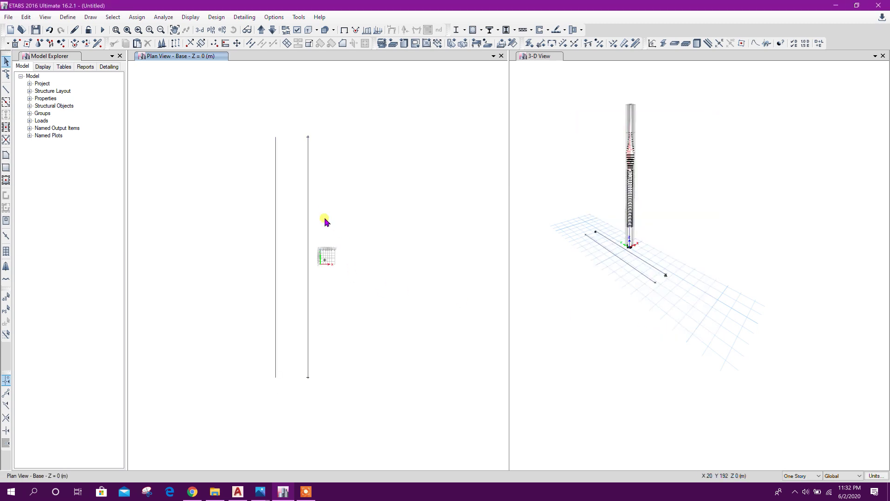
Step: Draw a three-point A-LatBm arc between both ends of the replicated line, passing through the original line's midpoint, with end and midpoint snapping enabled
click(6, 92)
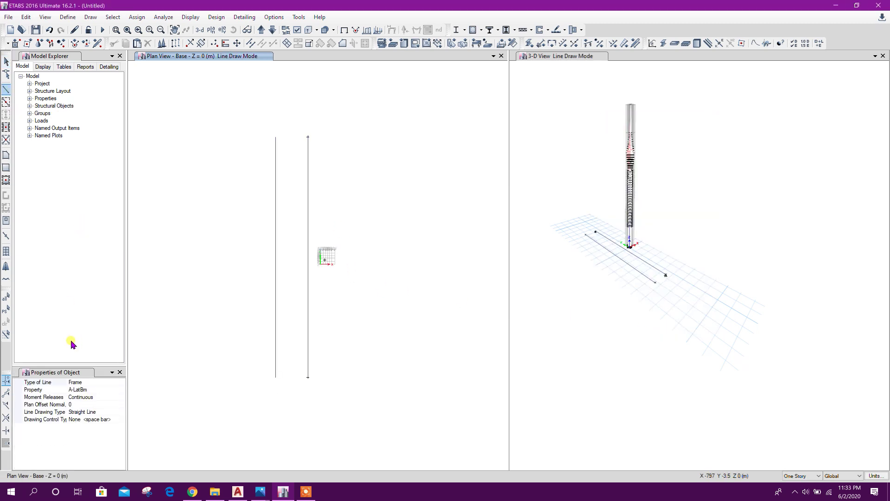
click(106, 390)
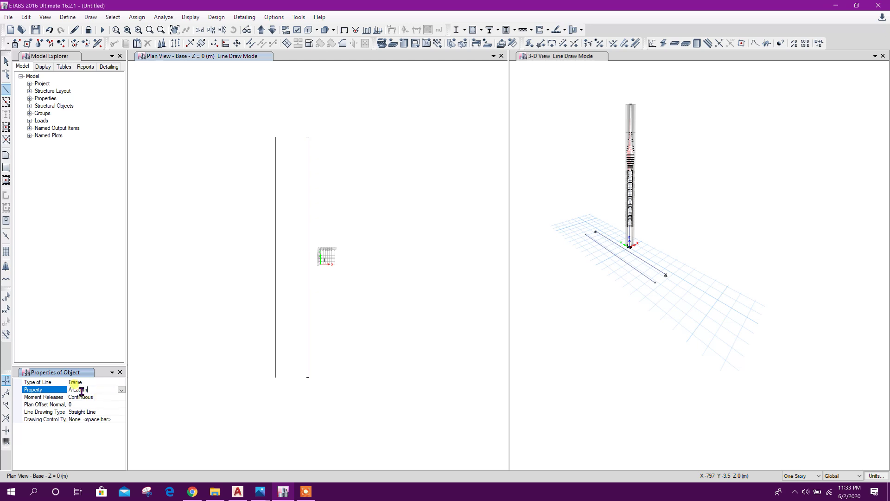
click(101, 413)
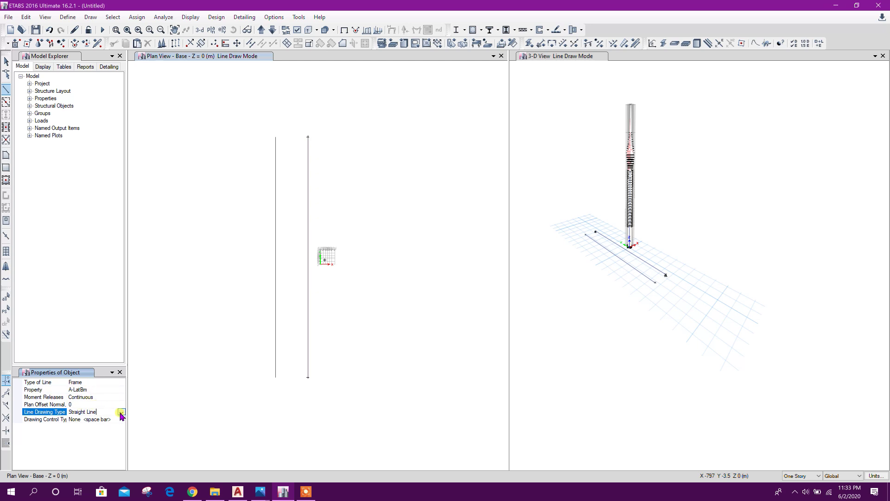
click(120, 412)
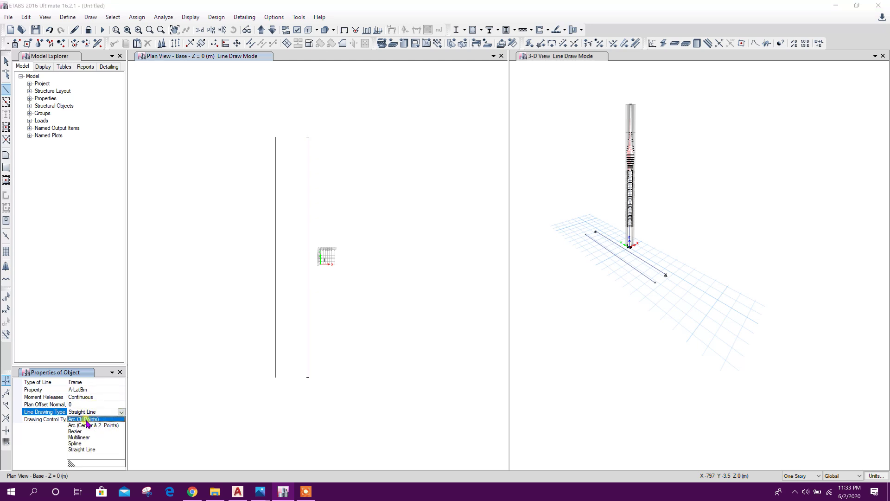
click(86, 419)
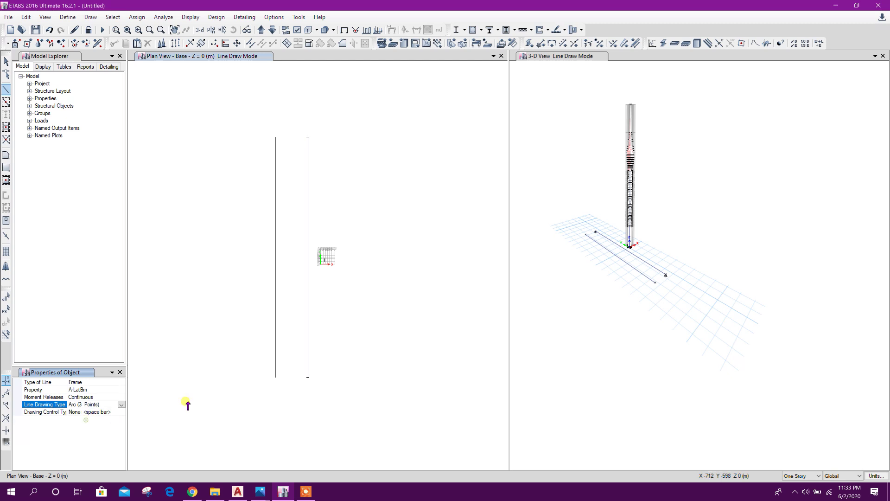
click(6, 394)
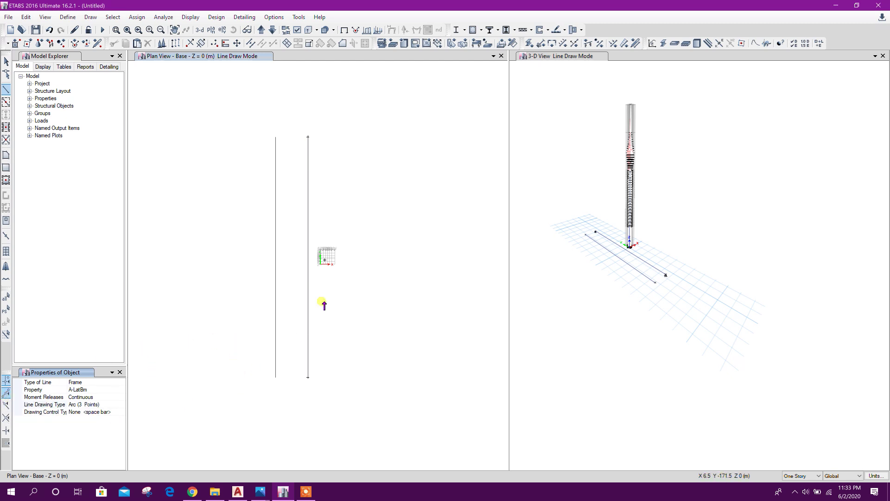
click(275, 138)
click(275, 377)
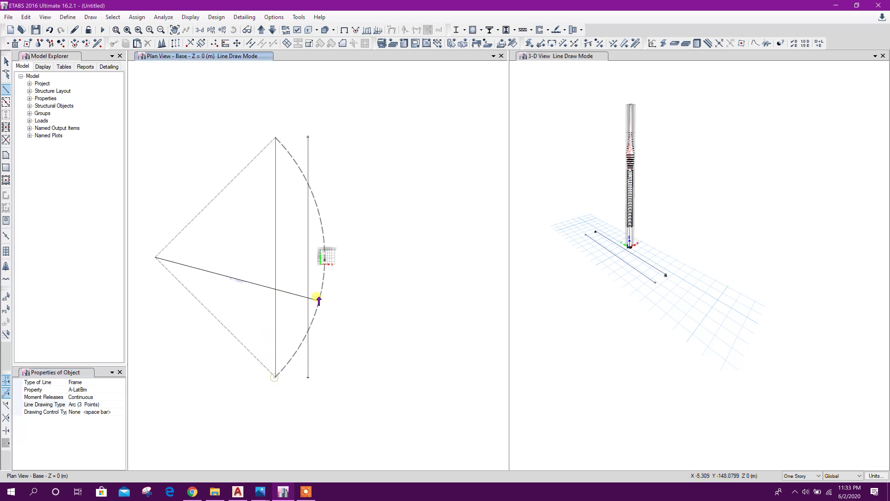
click(307, 257)
key(Escape)
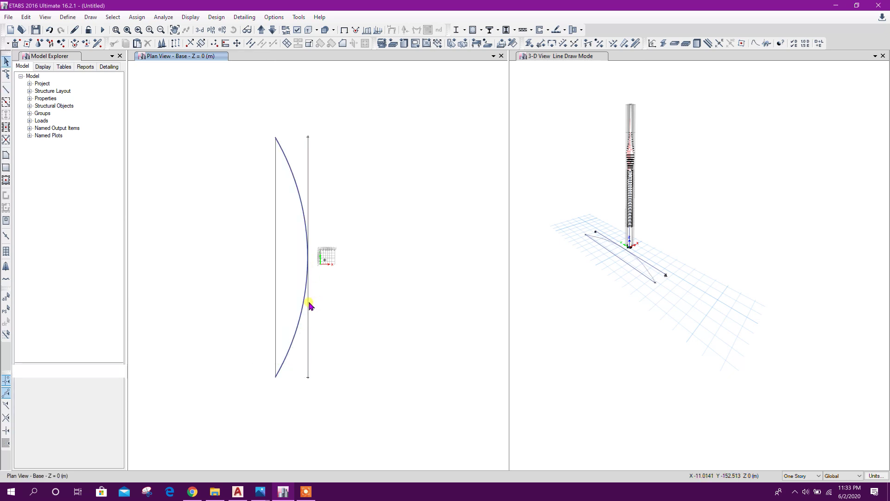
Step: Delete the two straight construction frames, leaving only the arc
click(288, 297)
key(Delete)
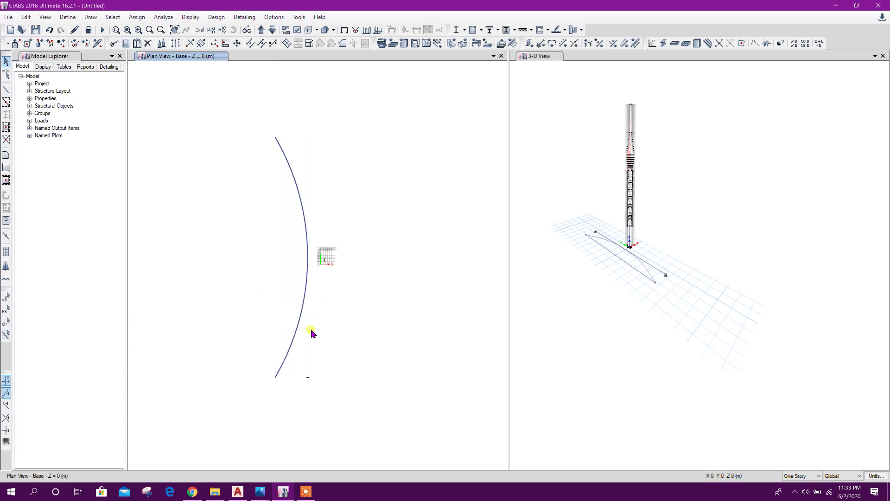
click(307, 359)
key(Delete)
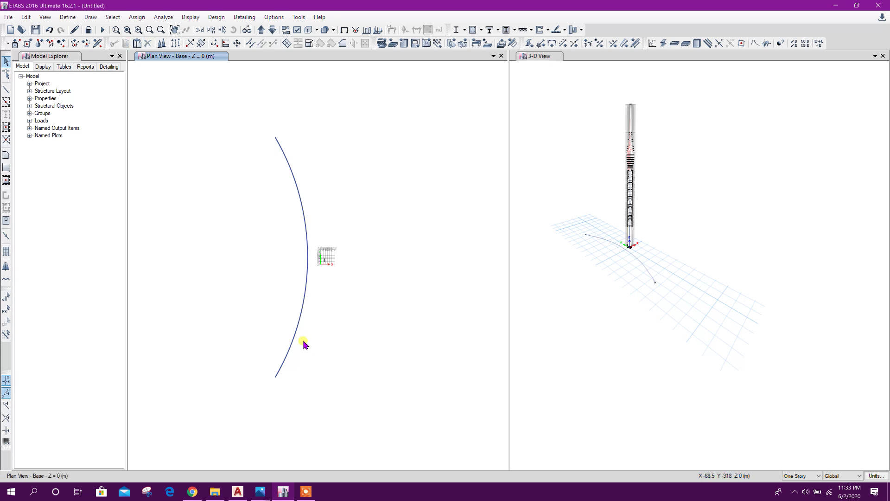
Step: Divide the arc into 100 frame objects and change the plan window to a 3-D view
drag(310, 347, 222, 310)
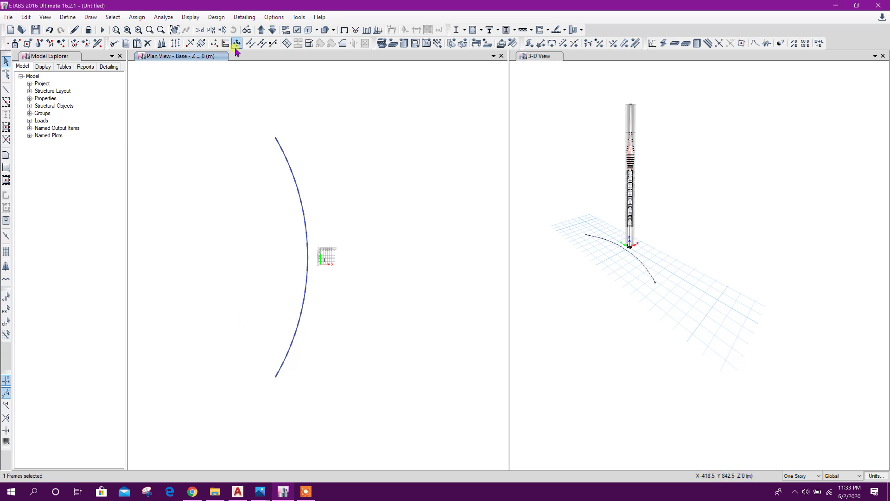
click(250, 43)
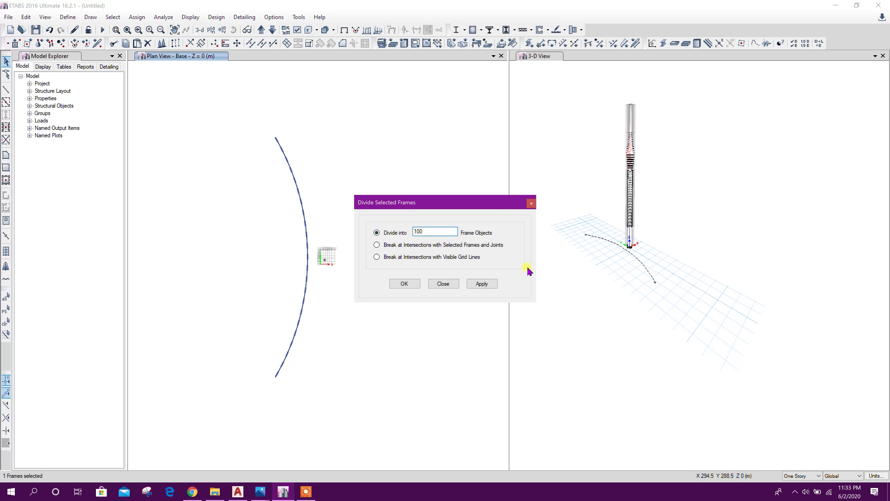
click(482, 284)
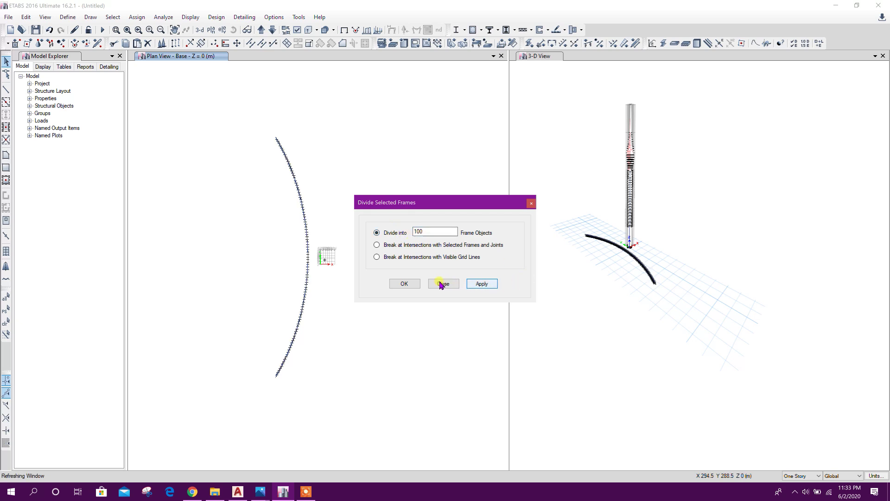
click(442, 284)
scroll(304, 307, up, 3)
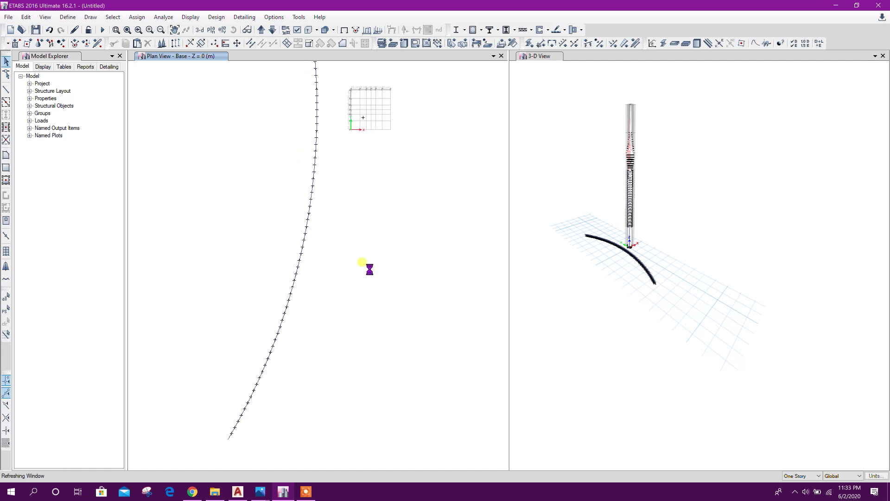
click(200, 29)
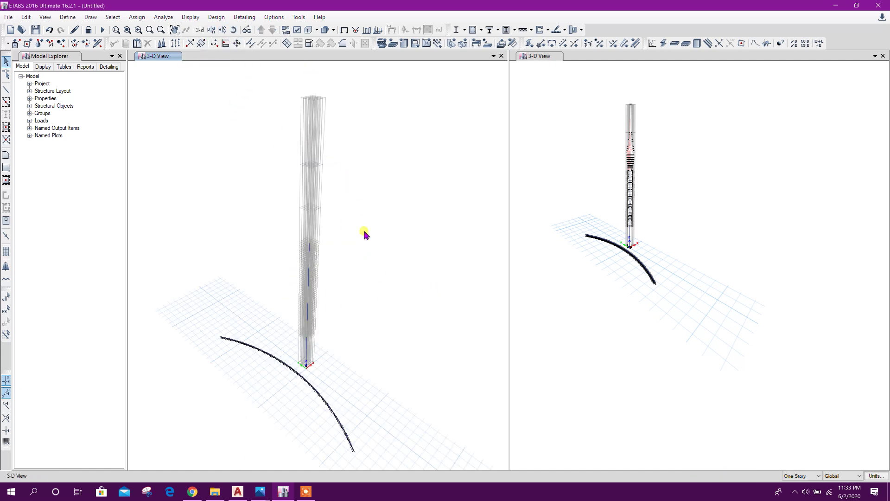
scroll(346, 408, up, 5)
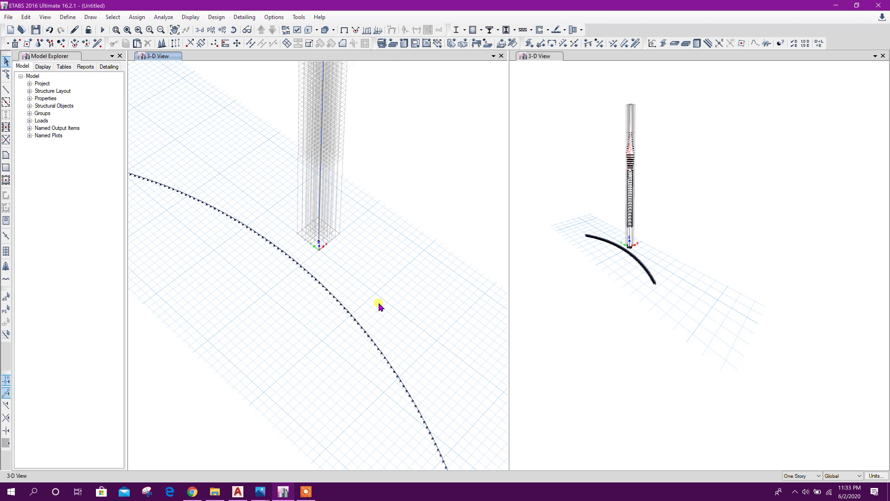
Step: Define a steel pipe frame section named SP in A992Fy50, with 1000 mm outside diameter and 300 mm wall thickness
click(67, 17)
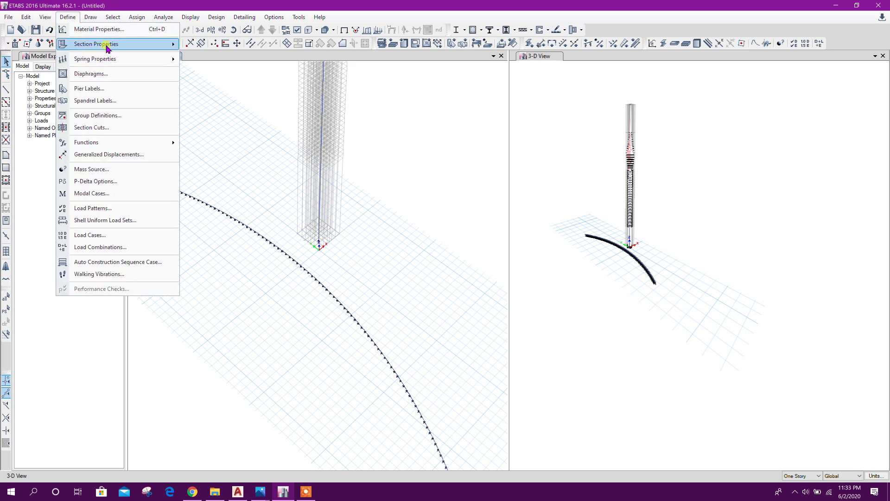
mouse_move(107, 47)
click(236, 45)
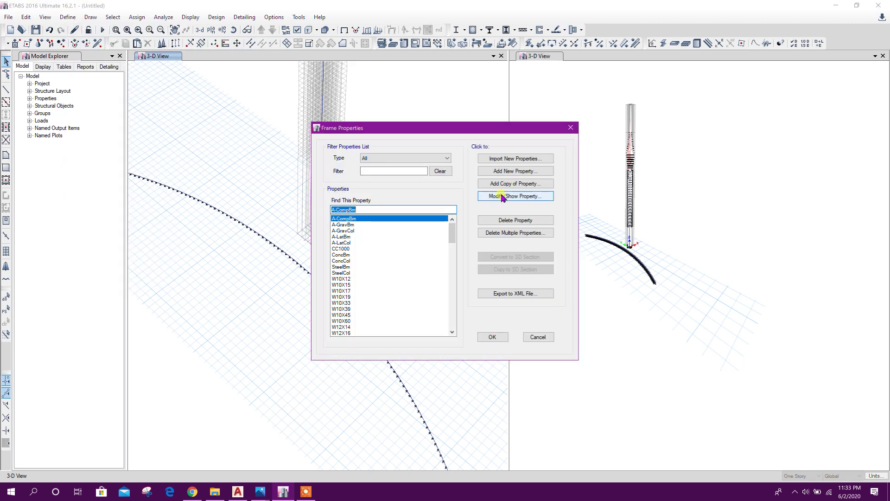
click(505, 176)
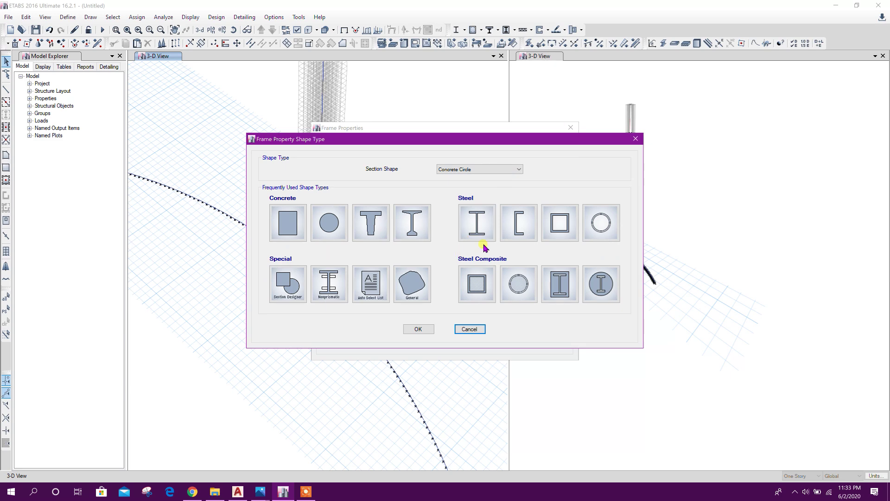
click(598, 222)
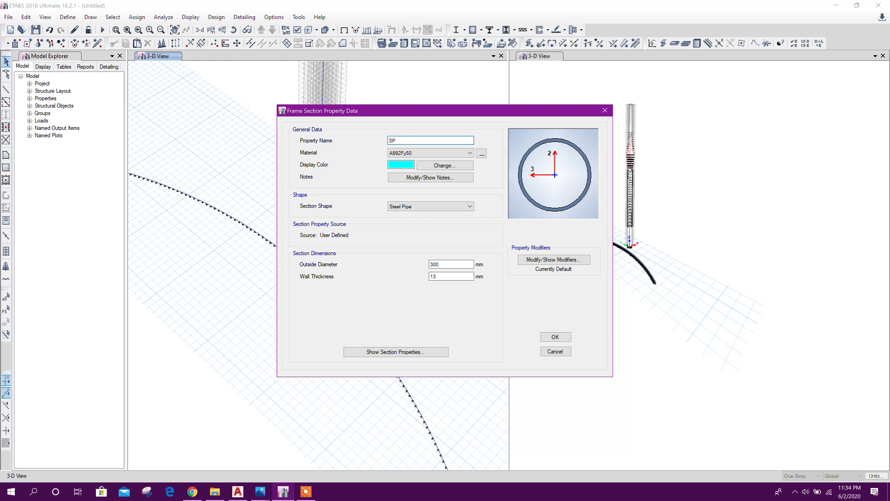
click(442, 265)
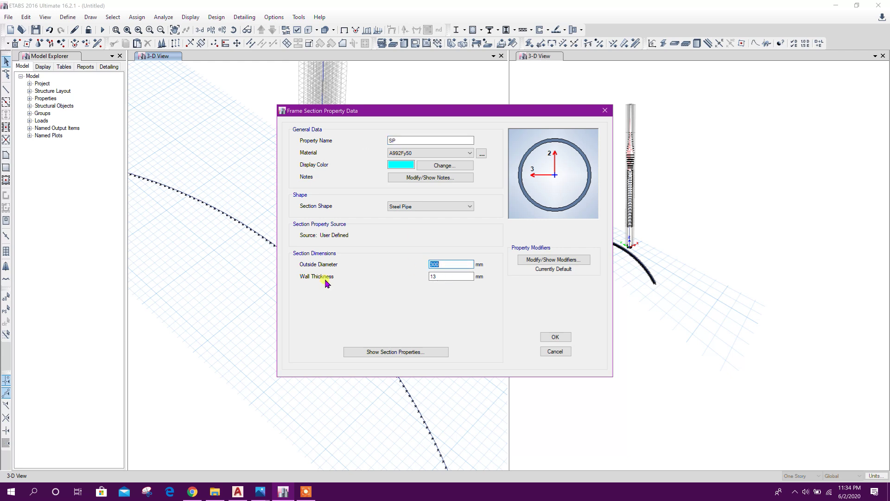
key(Tab)
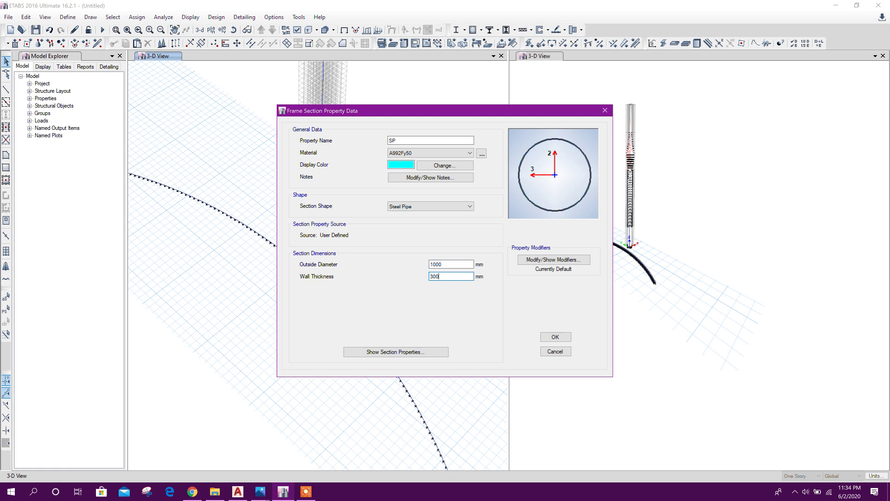
click(447, 264)
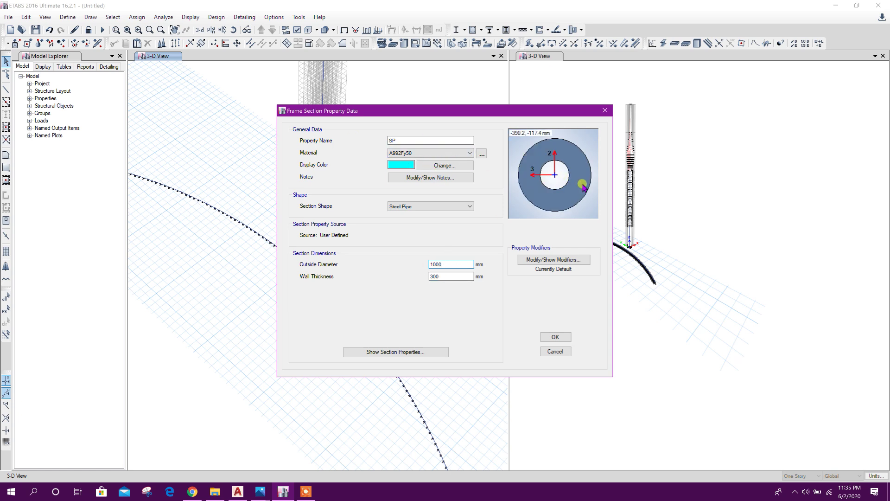
click(556, 338)
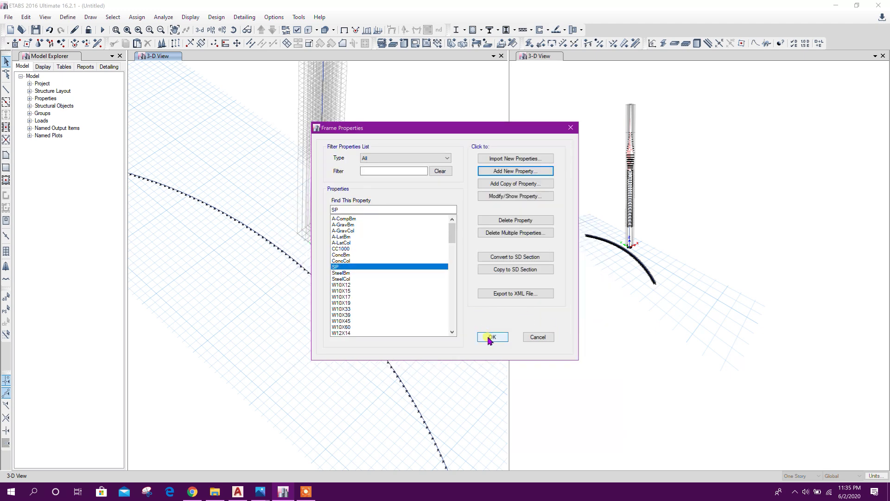
click(490, 337)
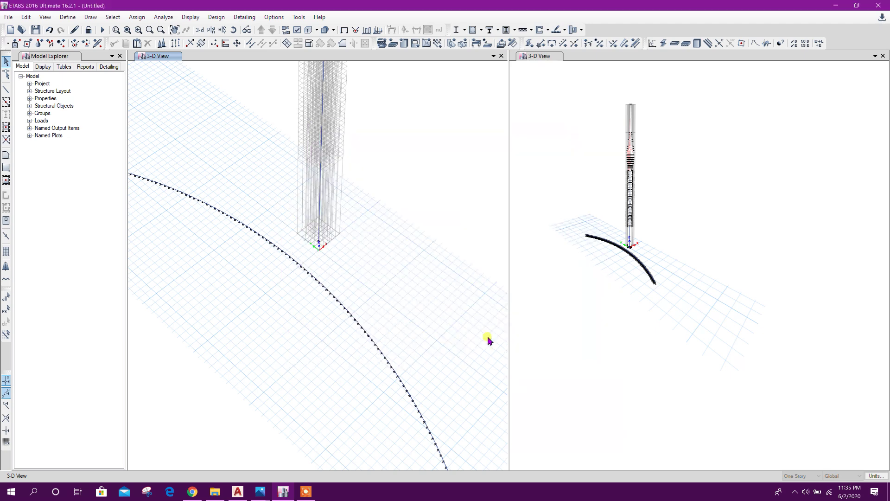
Step: Start the line drawing command and assign the SP section as the frame property
click(6, 90)
click(94, 388)
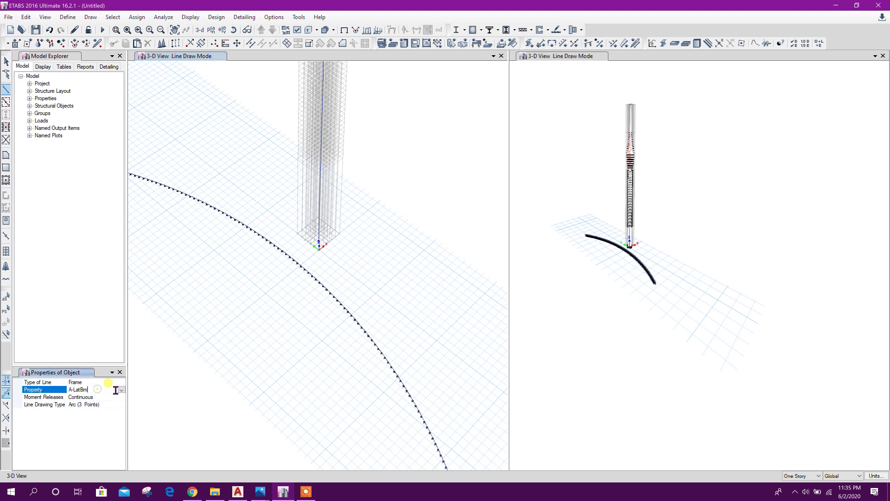
click(121, 389)
click(79, 434)
scroll(278, 380, down, 3)
shift+middle_drag(370, 424, 360, 272)
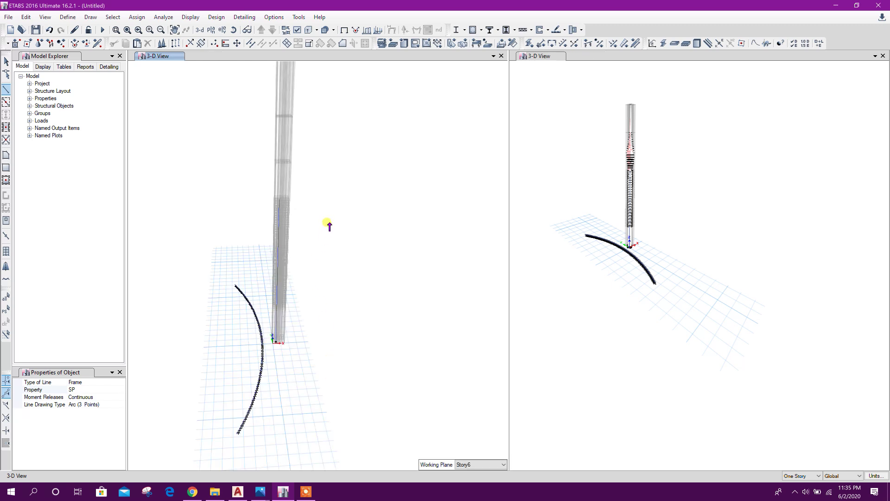
Step: Hide the tower's grid lines in the active 3-D view so the central column and base arc are isolated
key(Escape)
right_click(342, 197)
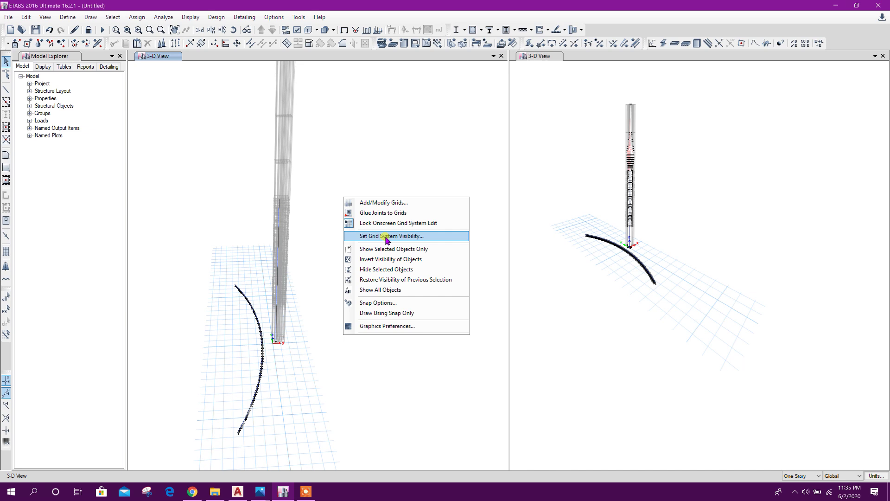
key(Escape)
shift+middle_drag(377, 249, 338, 352)
Step: Set the line drawing type to Straight Line and turn off line end and midpoint snapping
click(5, 90)
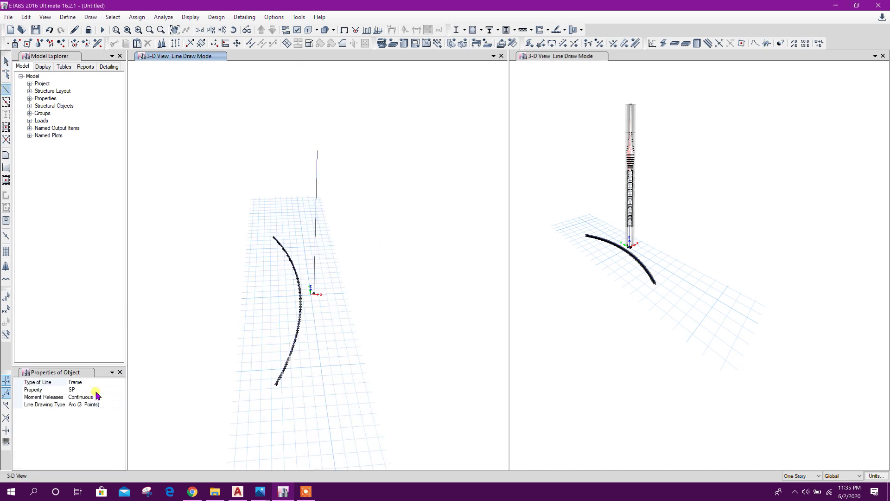
scroll(278, 377, up, 5)
key(Escape)
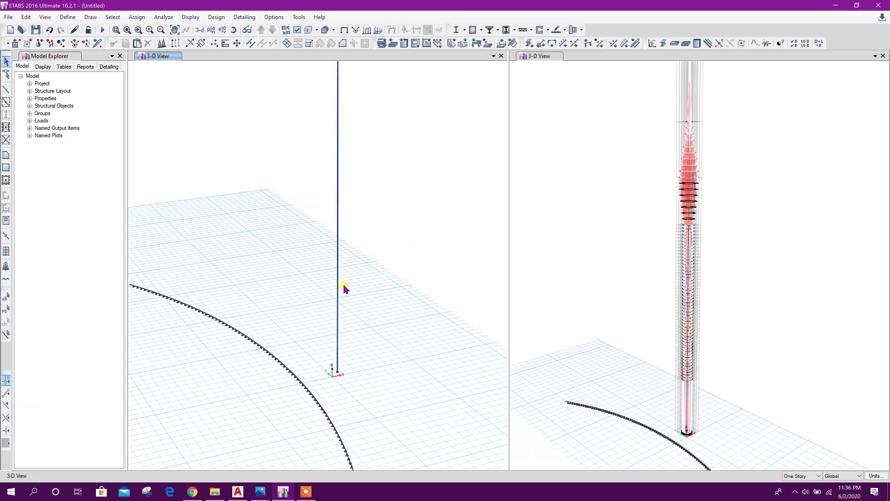
scroll(344, 288, up, 3)
scroll(328, 299, down, 3)
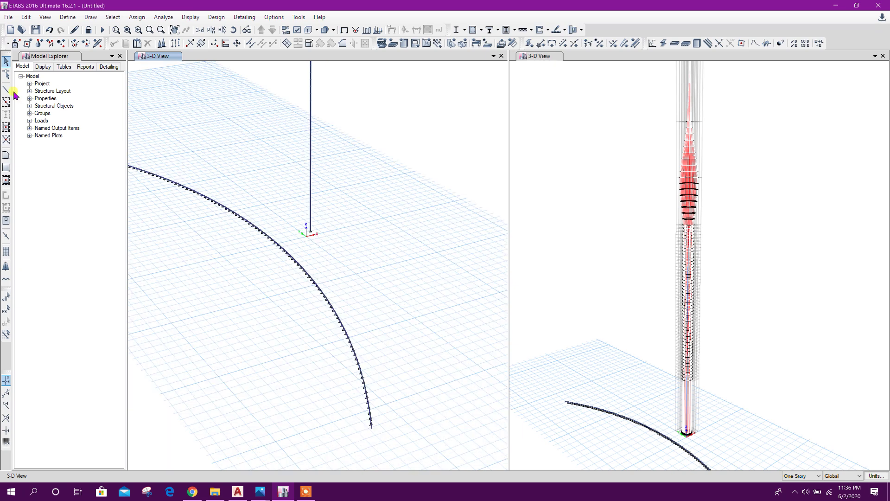
Step: Draw a straight SP frame from the joint at the arc's near end up to a joint on the central tower column
click(5, 91)
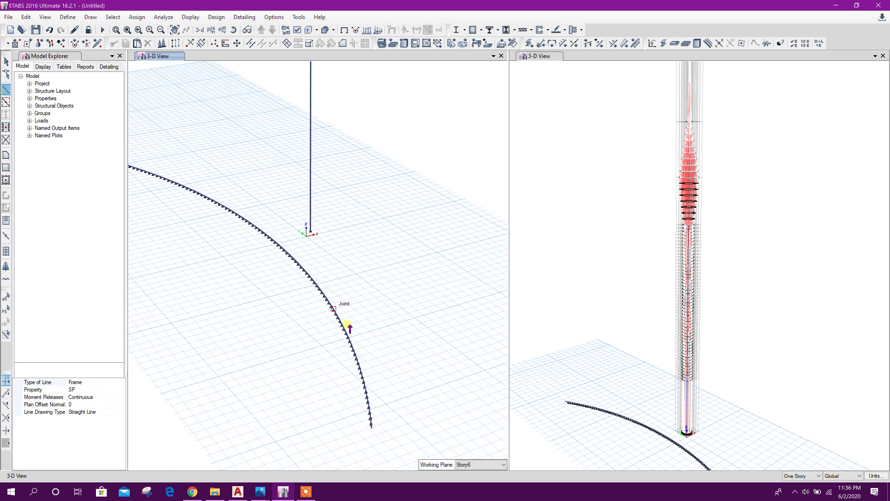
click(371, 426)
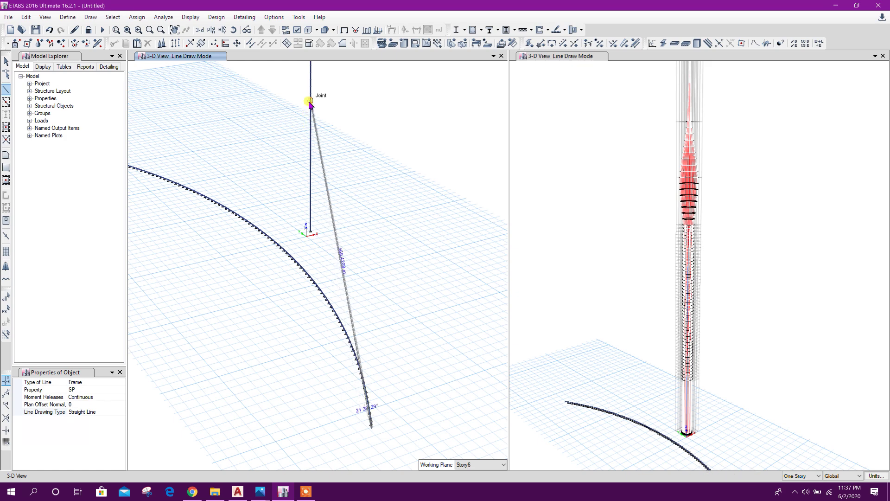
click(352, 121)
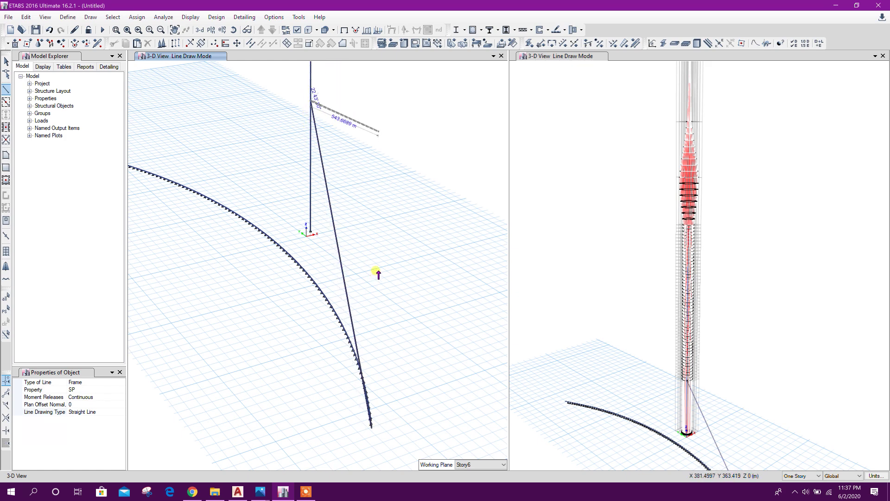
mouse_move(391, 314)
shift+middle_down()
mouse_move(385, 331)
mouse_move(371, 328)
shift+middle_up()
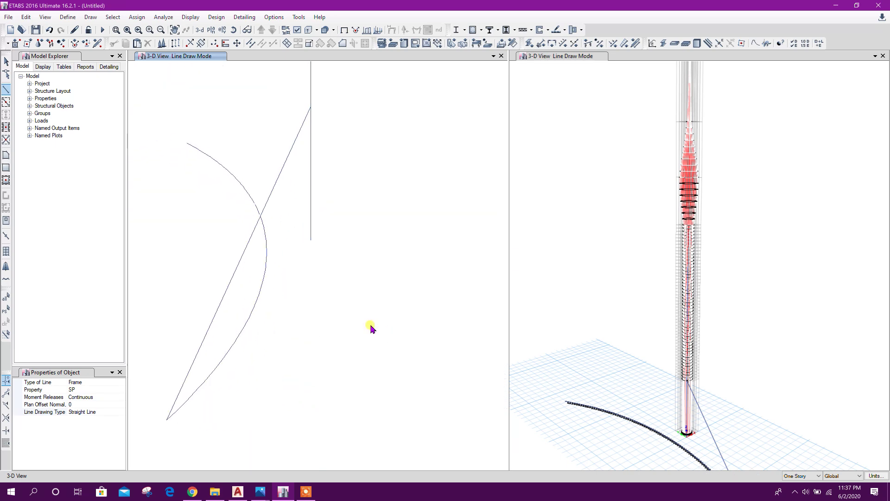
key(Escape)
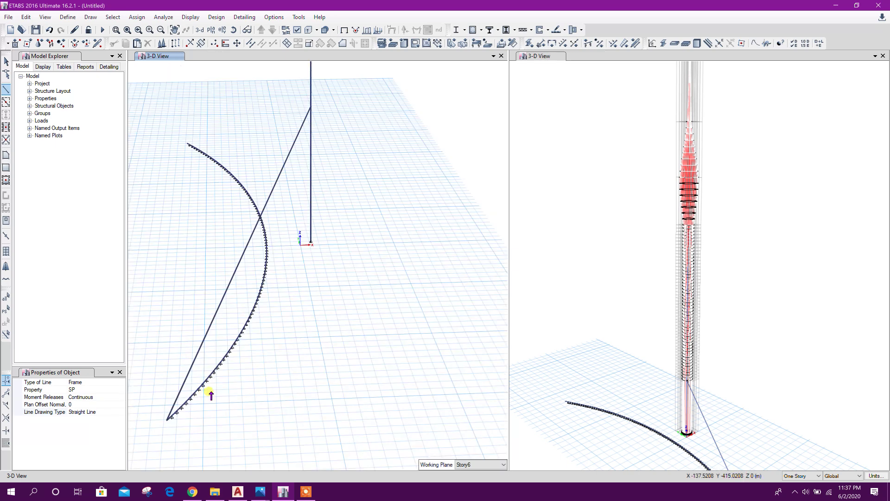
Step: Draw a second SP frame from the next arc joint to the next higher joint on the tower column
click(170, 415)
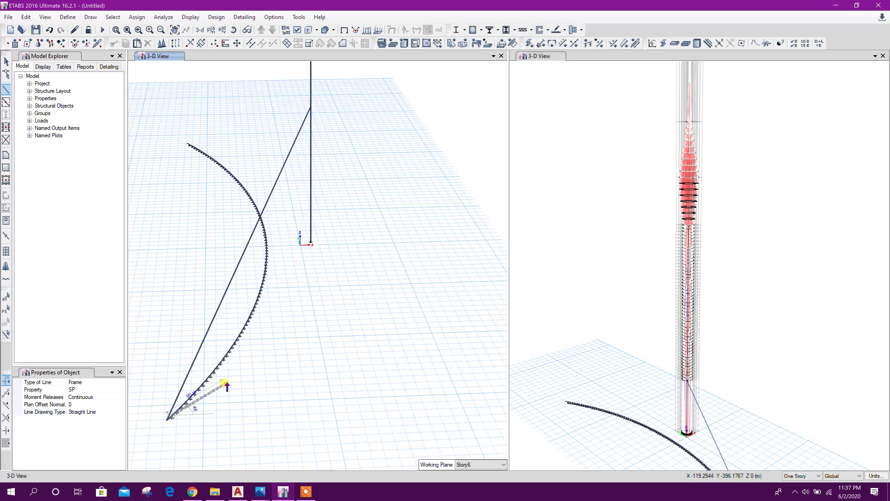
scroll(309, 104, up, 3)
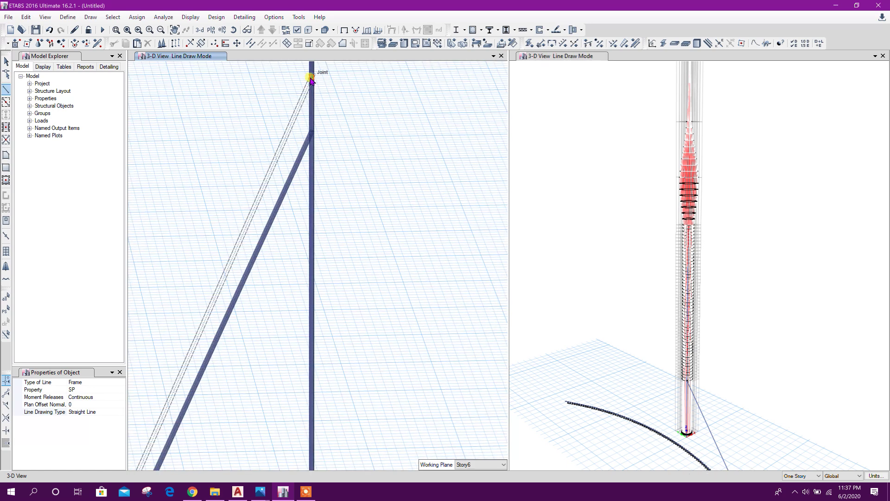
scroll(348, 136, down, 3)
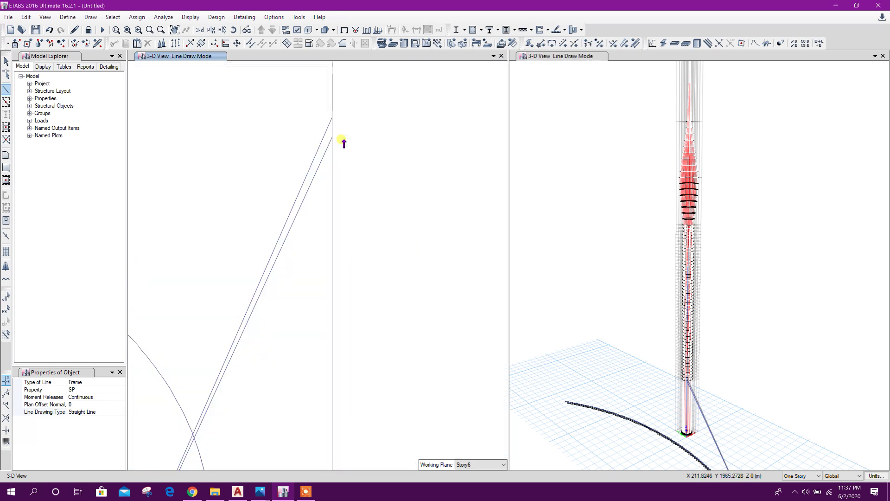
scroll(344, 143, down, 2)
scroll(201, 441, up, 2)
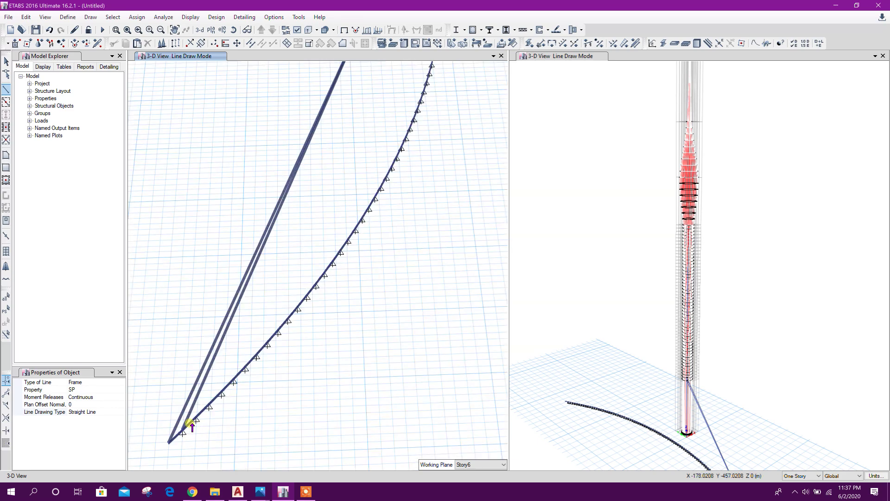
scroll(264, 366, down, 2)
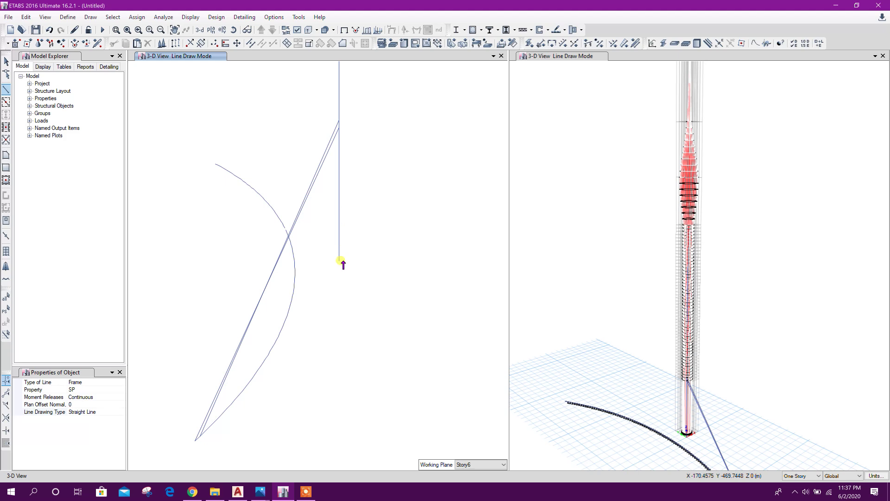
Step: Draw a third SP frame from the following arc joint to the column joint above the second frame's end
middle_drag(343, 244, 334, 337)
scroll(321, 252, up, 4)
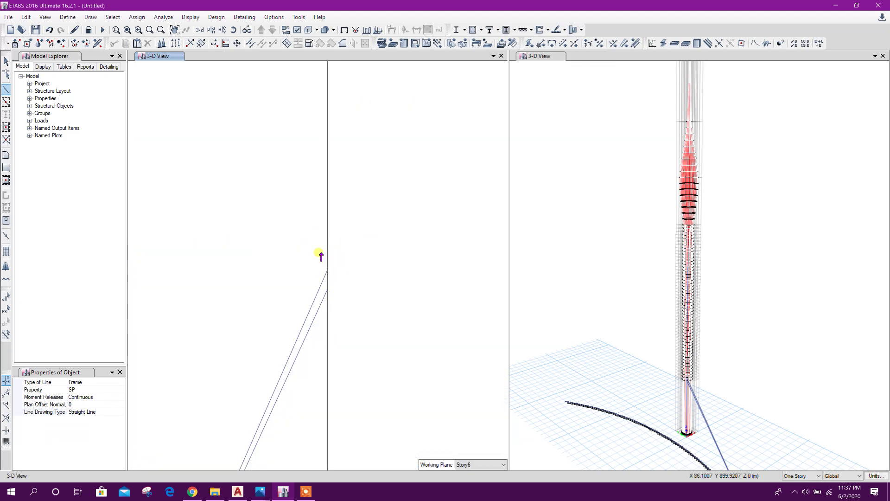
scroll(326, 256, up, 2)
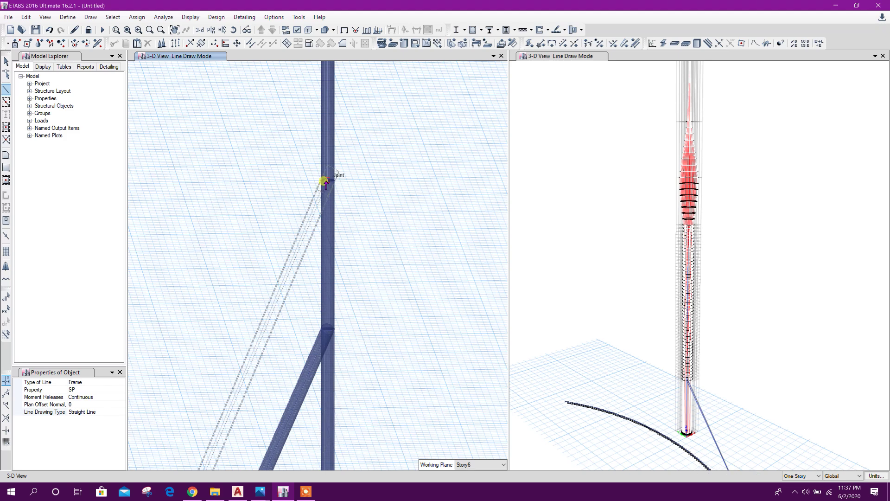
click(367, 204)
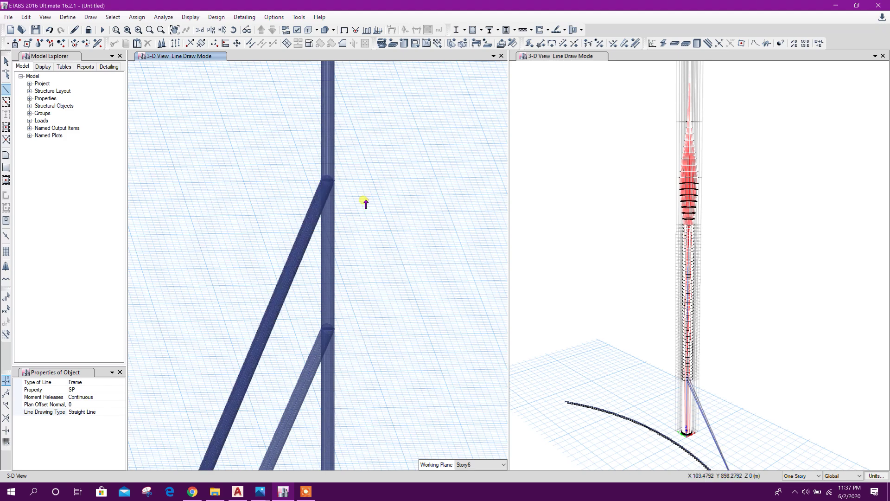
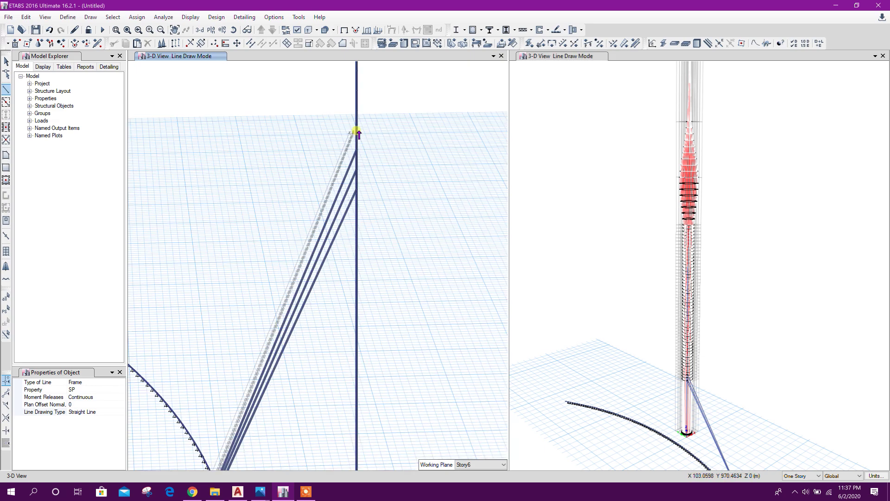
Step: Draw more straight SP frames from the following arc joints to successively higher joints on the central tower column
scroll(388, 147, down, 3)
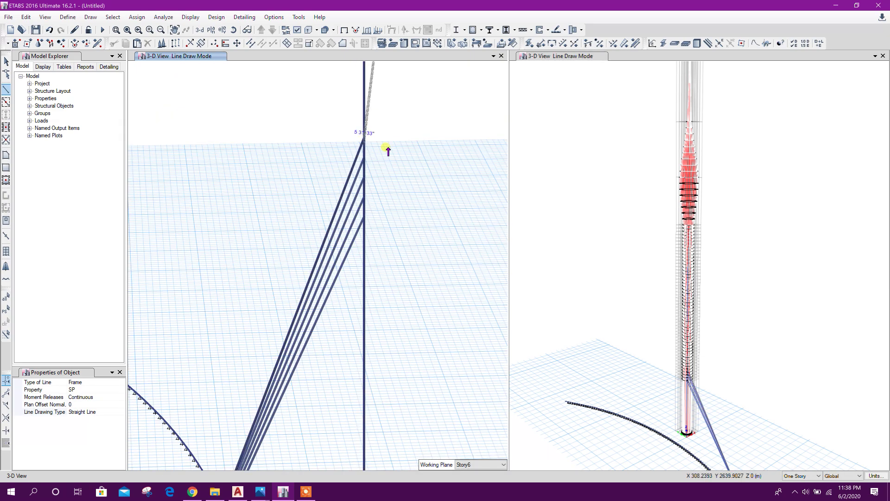
scroll(354, 252, up, 5)
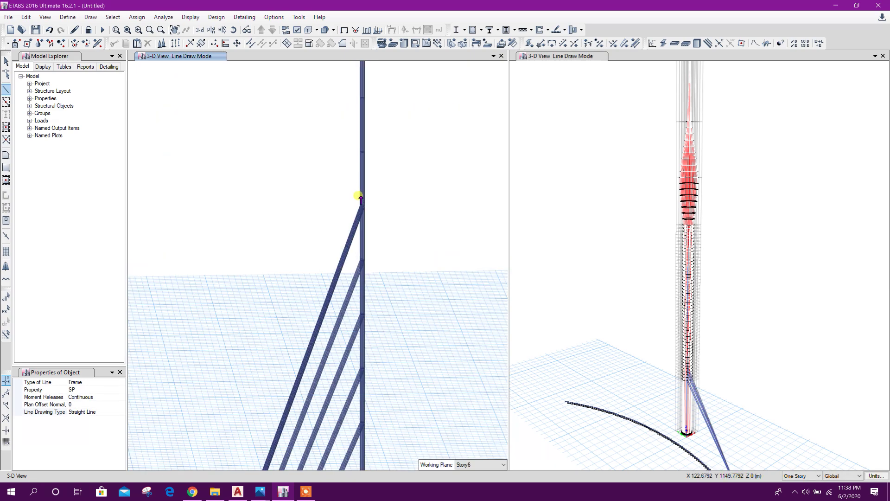
scroll(362, 188, down, 3)
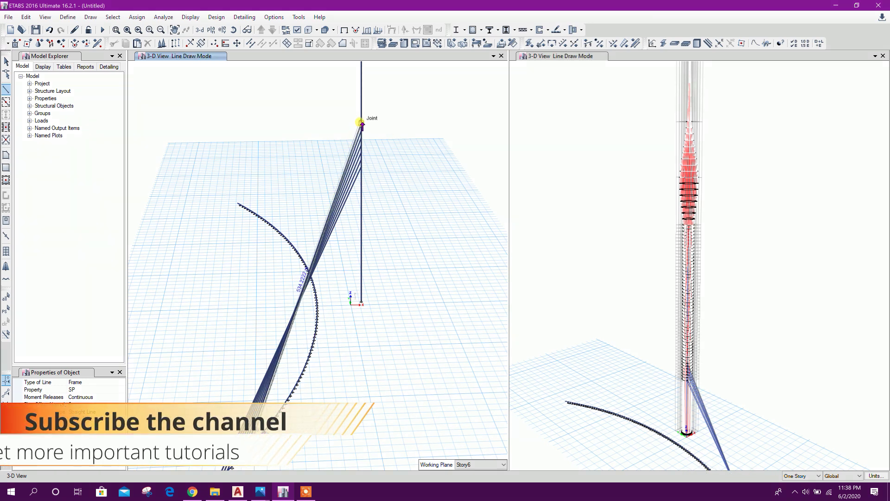
click(360, 122)
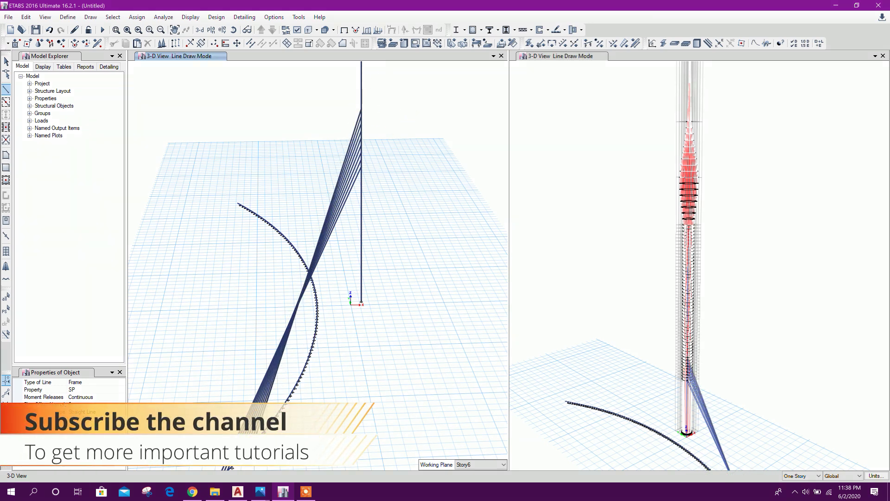
click(396, 108)
click(262, 410)
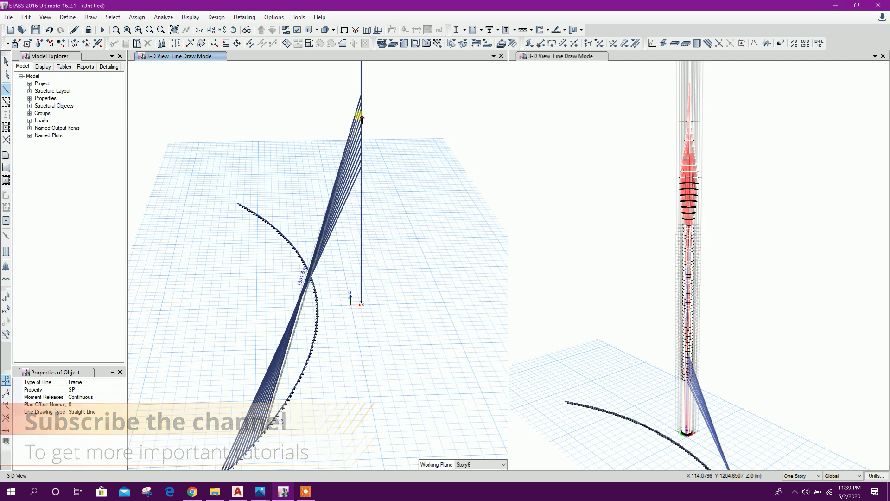
click(396, 95)
click(268, 422)
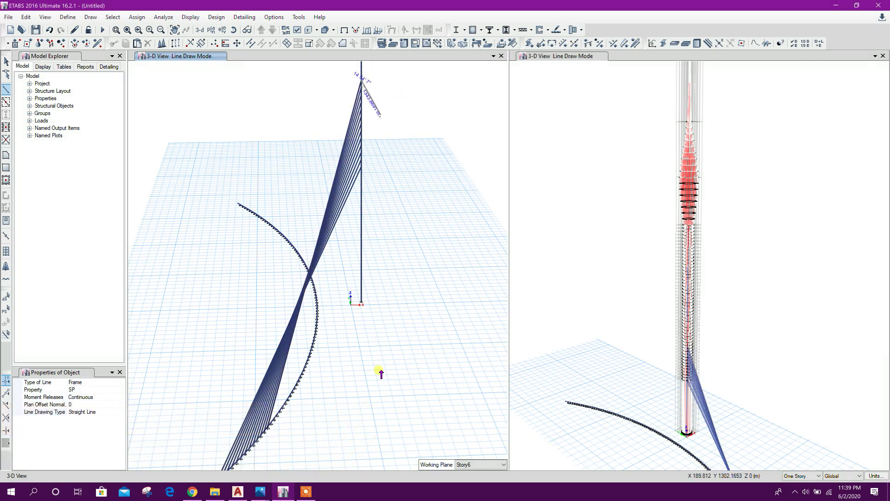
Step: Extend the fan of SP frames farther along the arc, joining each next base joint to the next column joint above
mouse_move(415, 70)
shift+middle_down()
mouse_move(258, 417)
mouse_move(371, 304)
mouse_move(383, 193)
mouse_move(343, 296)
mouse_move(365, 204)
mouse_move(377, 354)
mouse_move(336, 332)
mouse_move(410, 119)
mouse_move(407, 214)
mouse_move(308, 403)
mouse_move(365, 184)
shift+middle_up()
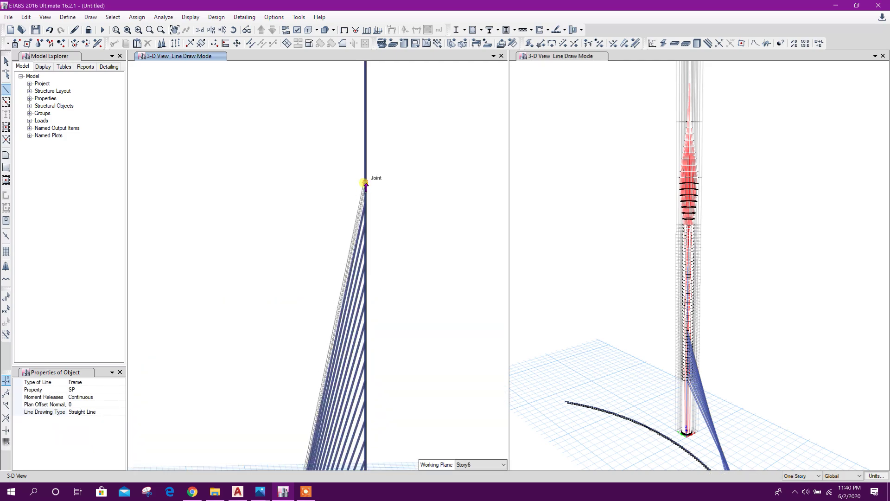
shift+middle_drag(357, 323, 392, 138)
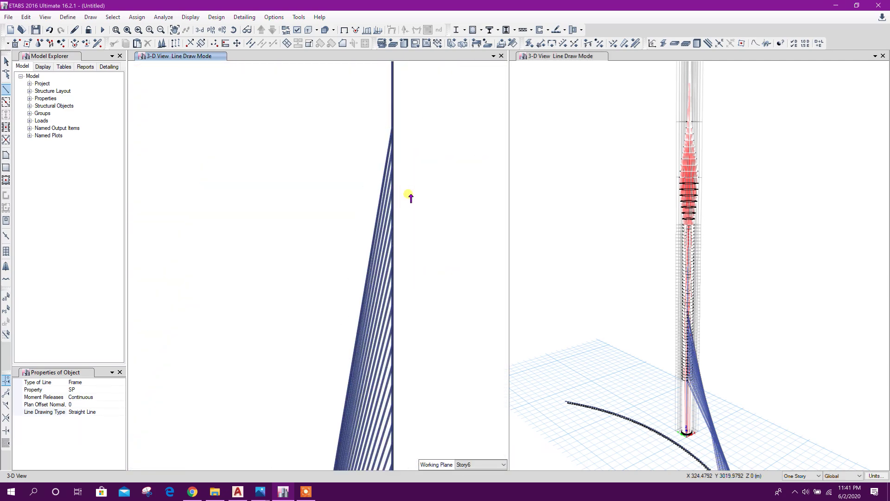
shift+middle_drag(411, 198, 366, 138)
shift+middle_drag(310, 93, 364, 100)
shift+middle_drag(395, 128, 328, 323)
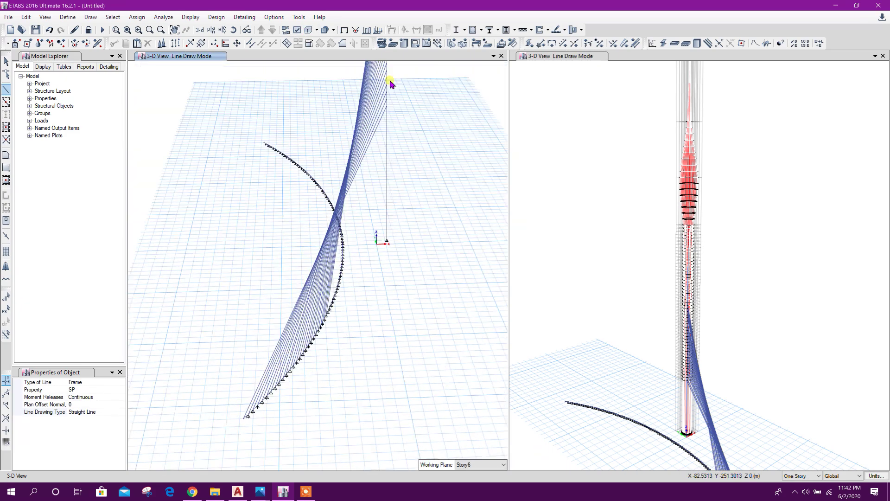
Step: Draw the remaining SP frames of this half, from the arc joints up to its middle to the column's uppermost joints
mouse_move(395, 88)
shift+middle_down()
mouse_move(342, 235)
mouse_move(346, 74)
mouse_move(350, 66)
mouse_move(329, 324)
mouse_move(397, 171)
mouse_move(368, 408)
mouse_move(153, 10)
shift+middle_up()
click(113, 16)
click(348, 123)
click(441, 215)
click(452, 348)
mouse_move(448, 356)
shift+middle_down()
mouse_move(422, 280)
mouse_move(447, 189)
mouse_move(423, 91)
mouse_move(429, 321)
mouse_move(304, 334)
mouse_move(360, 111)
mouse_move(369, 318)
mouse_move(387, 252)
shift+middle_up()
mouse_move(395, 160)
shift+middle_down()
mouse_move(354, 364)
mouse_move(411, 201)
mouse_move(332, 419)
mouse_move(392, 111)
mouse_move(302, 338)
mouse_move(350, 361)
mouse_move(358, 118)
mouse_move(302, 353)
mouse_move(388, 114)
mouse_move(389, 333)
shift+middle_up()
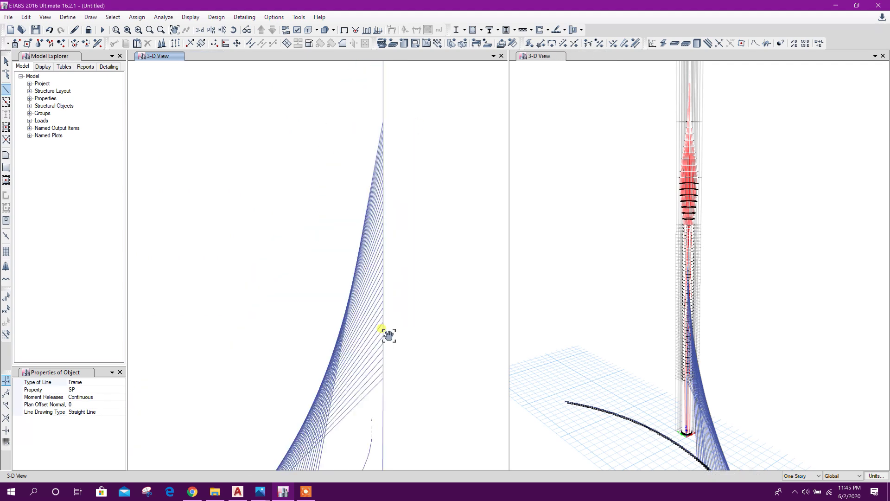
shift+middle_drag(405, 394, 392, 166)
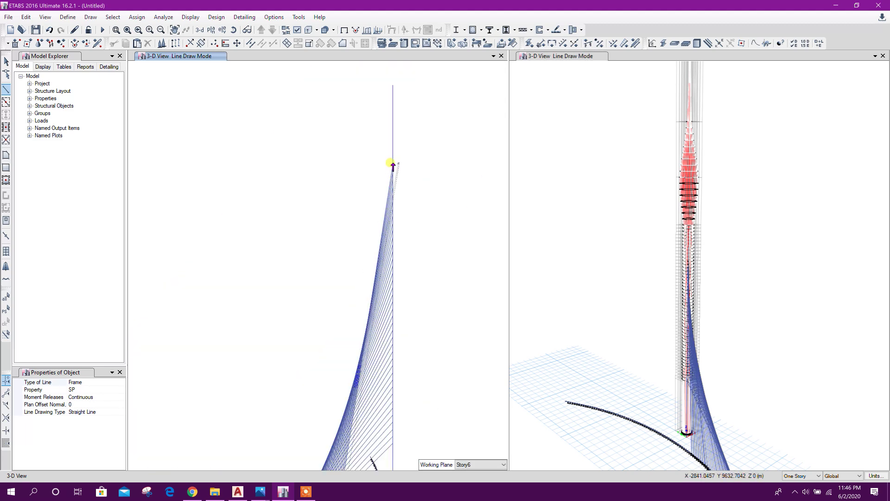
shift+middle_drag(376, 317, 376, 171)
mouse_move(374, 244)
shift+middle_down()
mouse_move(330, 403)
mouse_move(389, 133)
mouse_move(352, 366)
mouse_move(377, 139)
mouse_move(350, 411)
mouse_move(392, 159)
mouse_move(354, 367)
mouse_move(368, 85)
mouse_move(330, 361)
mouse_move(359, 113)
mouse_move(320, 209)
mouse_move(363, 171)
mouse_move(326, 182)
mouse_move(357, 342)
mouse_move(381, 126)
mouse_move(415, 218)
mouse_move(374, 103)
mouse_move(330, 342)
mouse_move(374, 126)
mouse_move(364, 350)
shift+middle_up()
Step: End line drawing and select the 51 SP stay frames of the first half
key(Escape)
shift+middle_drag(422, 367, 379, 289)
drag(337, 267, 332, 268)
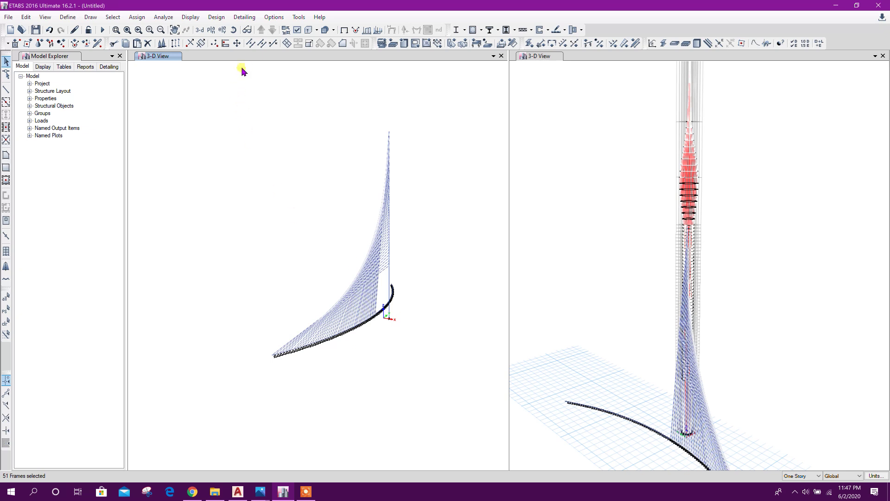
Step: Make the grid system visible and switch the isolated stay view to the Story42 plan
right_click(370, 99)
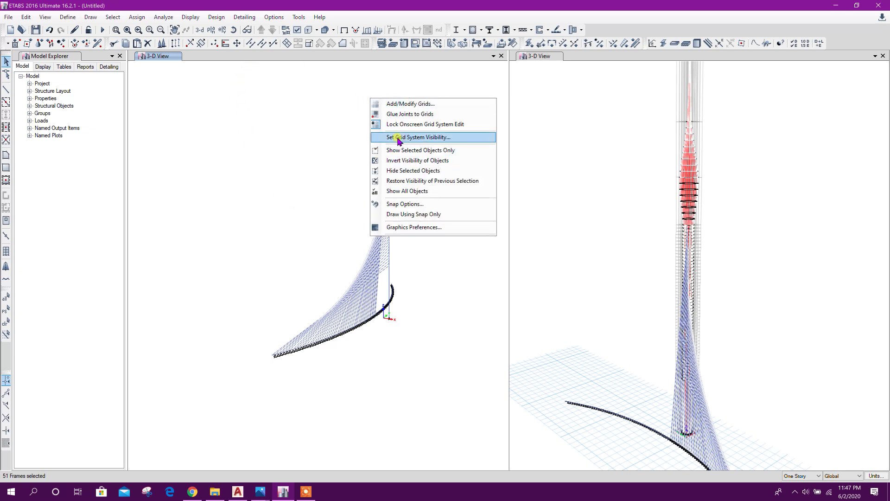
click(439, 138)
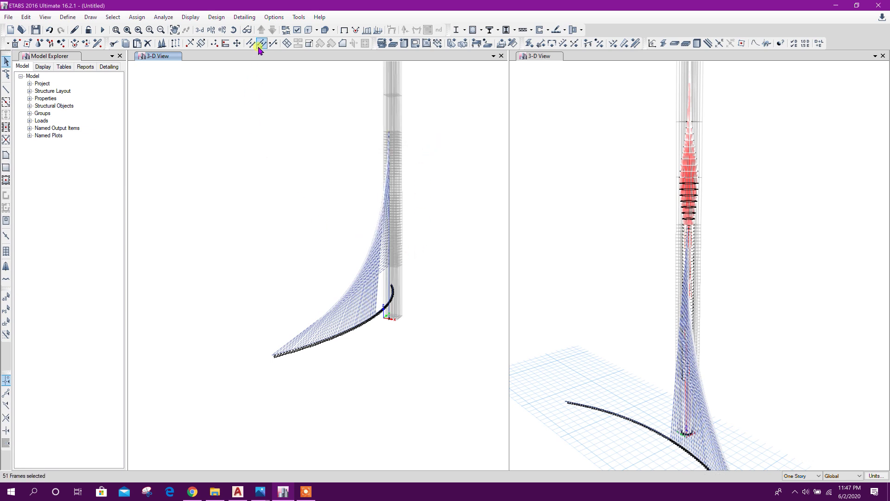
click(211, 30)
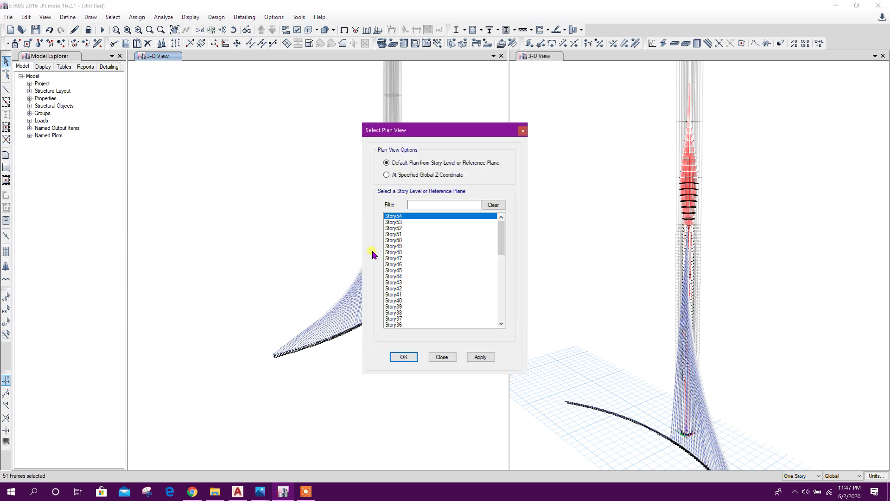
click(395, 288)
click(481, 357)
click(442, 357)
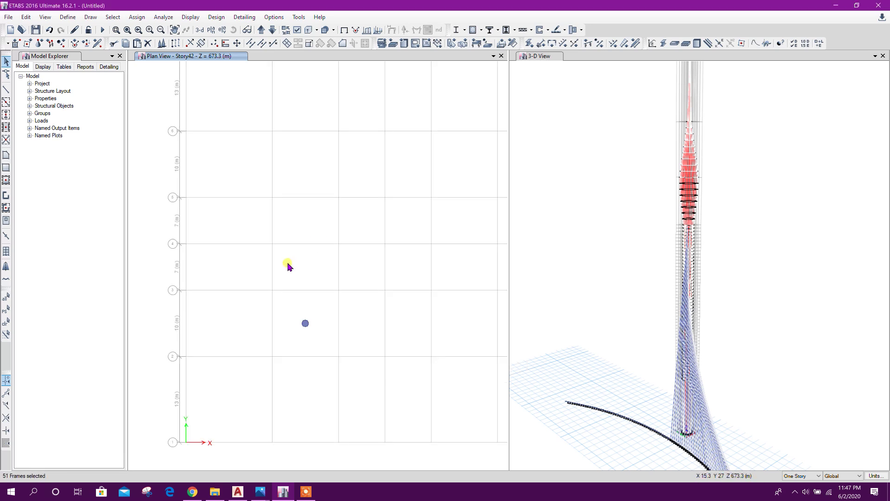
scroll(288, 267, down, 3)
Step: Replicate the selected stays by mirroring them about the line from (0, 30) to (60, 30) m
click(645, 433)
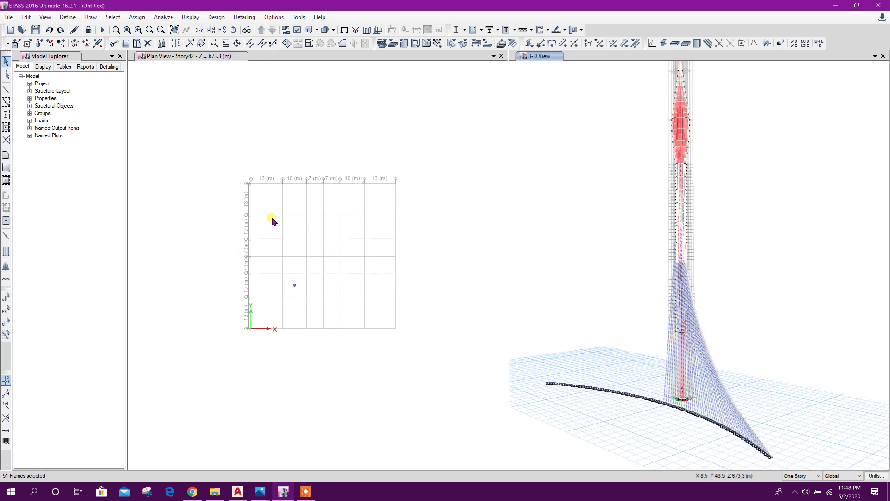
click(175, 43)
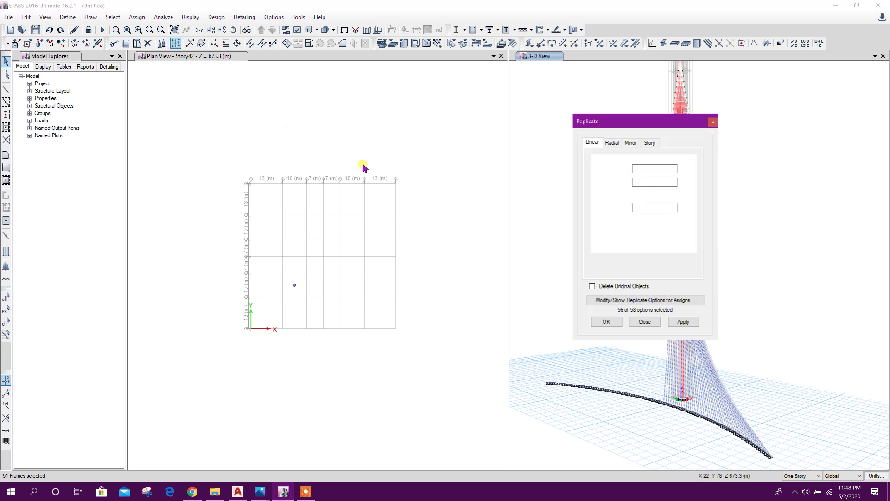
click(629, 144)
click(639, 237)
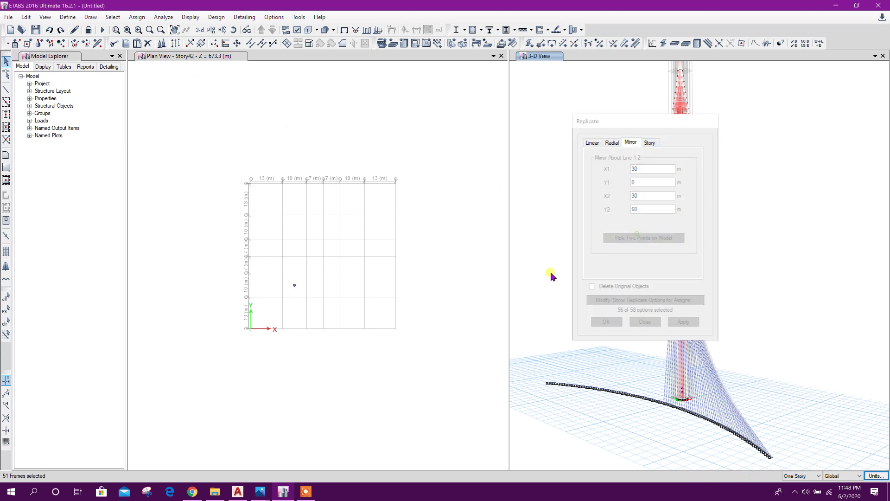
click(249, 256)
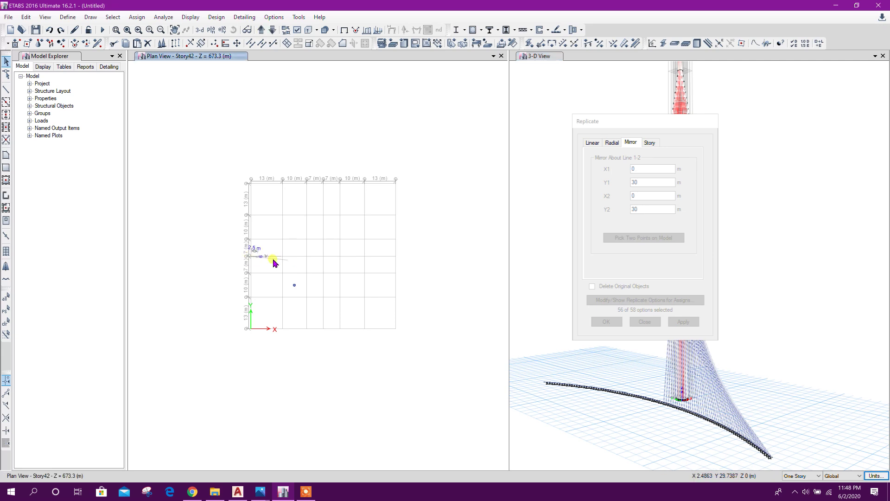
click(394, 257)
click(674, 322)
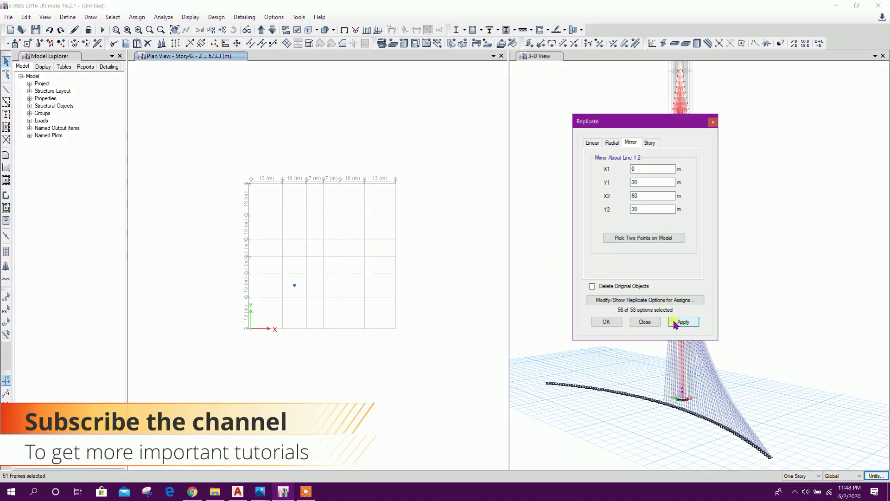
click(651, 323)
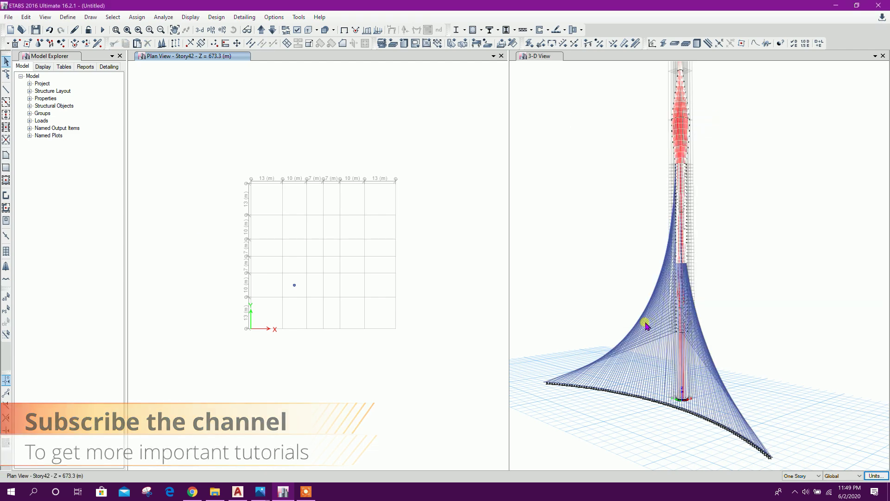
Step: Select the original and mirrored SP stays, 102 frames in total, in the 3-D view
shift+middle_drag(765, 387, 723, 338)
scroll(685, 377, up, 3)
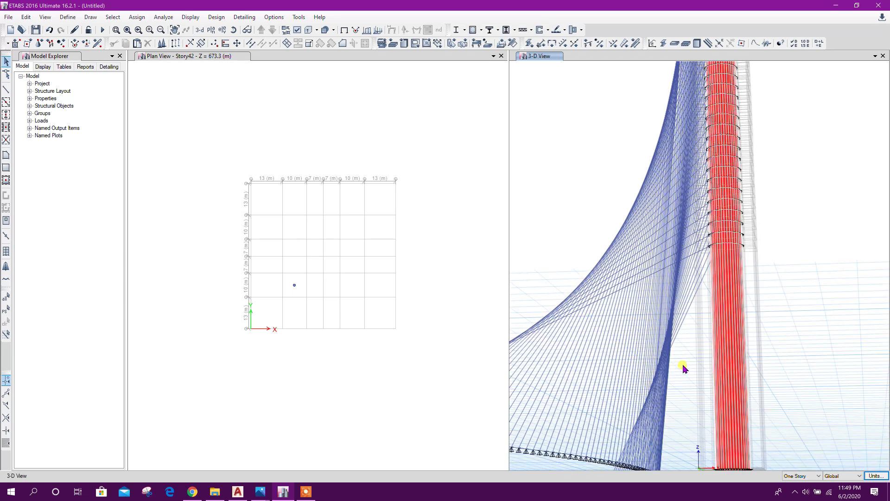
drag(683, 363, 566, 274)
scroll(671, 293, down, 3)
shift+middle_drag(672, 294, 747, 370)
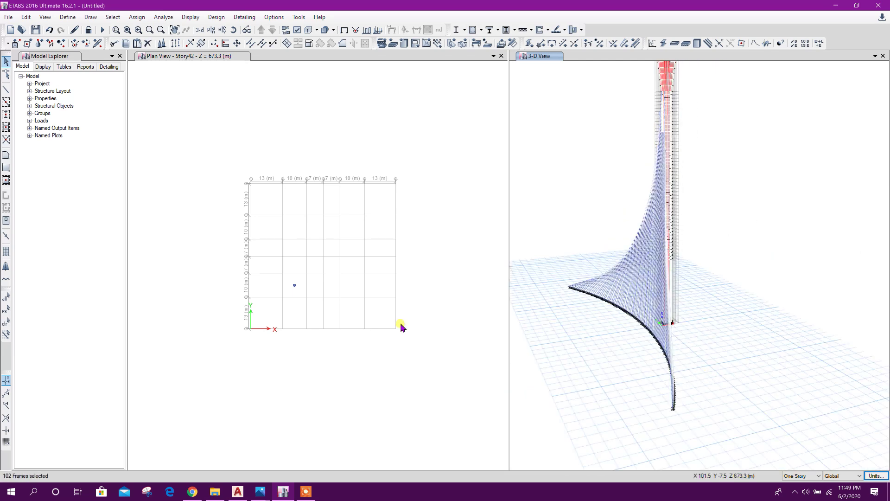
Step: Replicate both stay fans by mirroring them about the line from (30, 0) to (30, 60) m
click(177, 45)
click(631, 143)
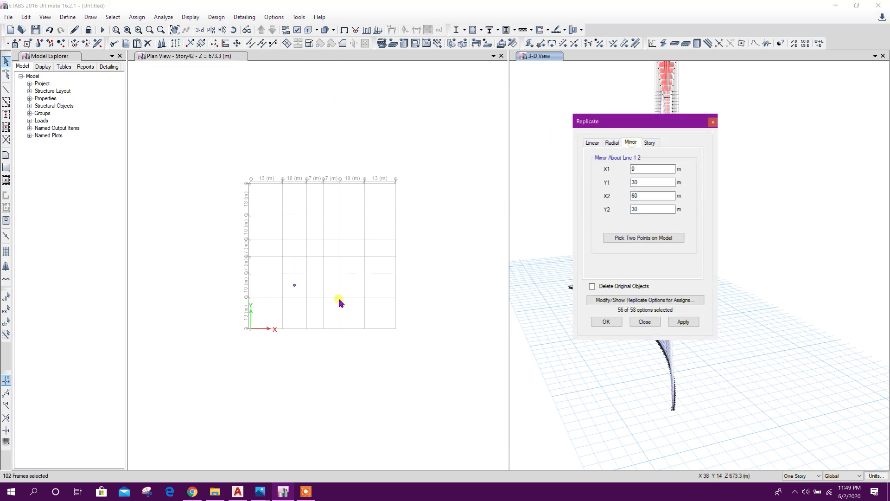
click(323, 332)
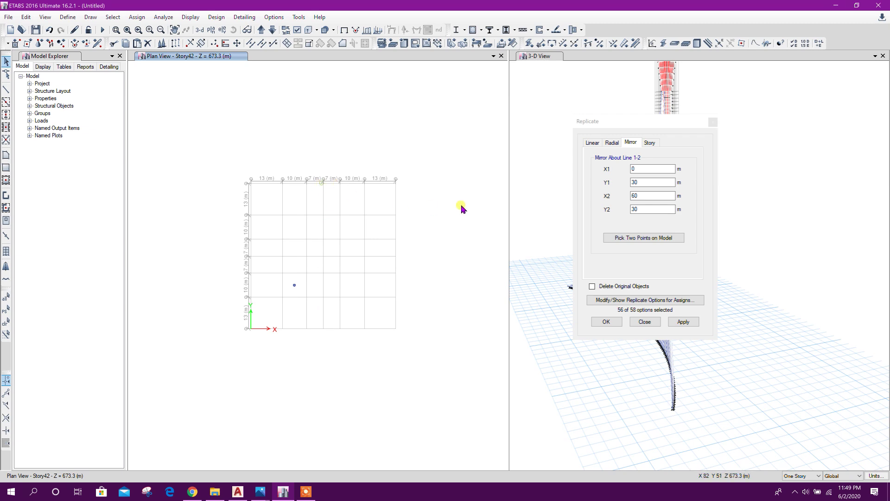
click(652, 237)
click(324, 328)
click(323, 183)
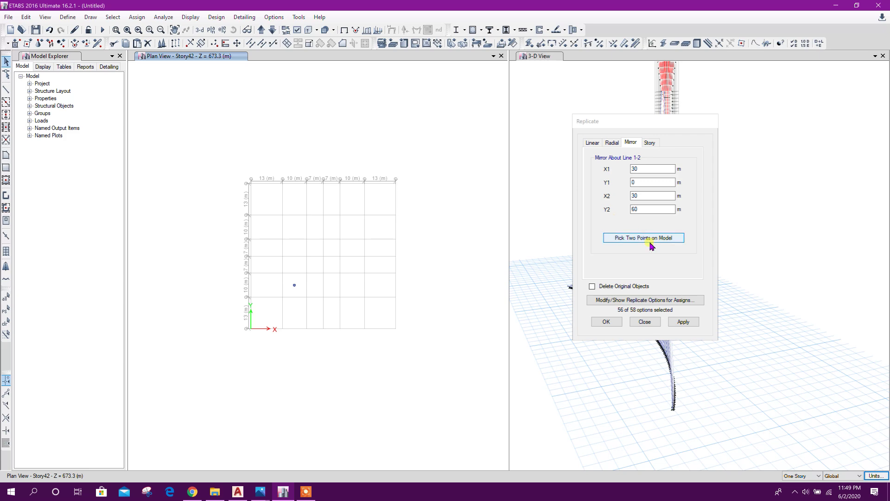
click(682, 322)
click(644, 321)
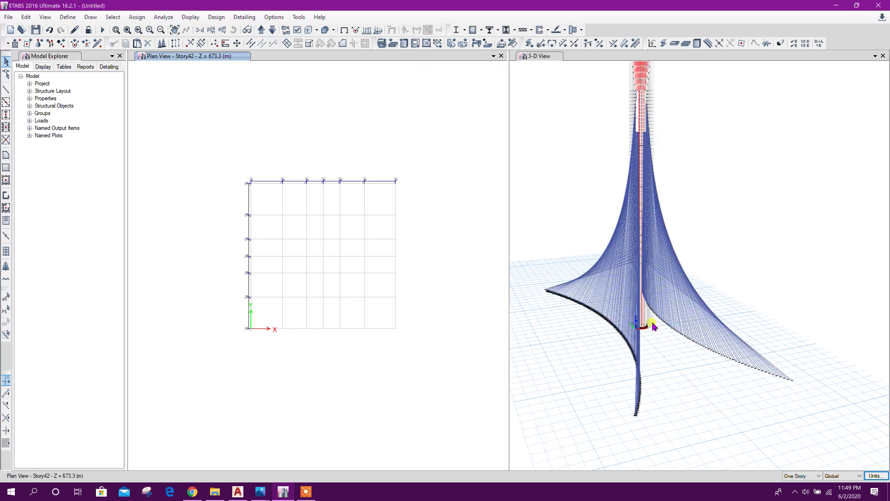
Step: Return the Story42 plan window to a 3-D view and show all objects of the tower
click(684, 377)
scroll(777, 417, up, 2)
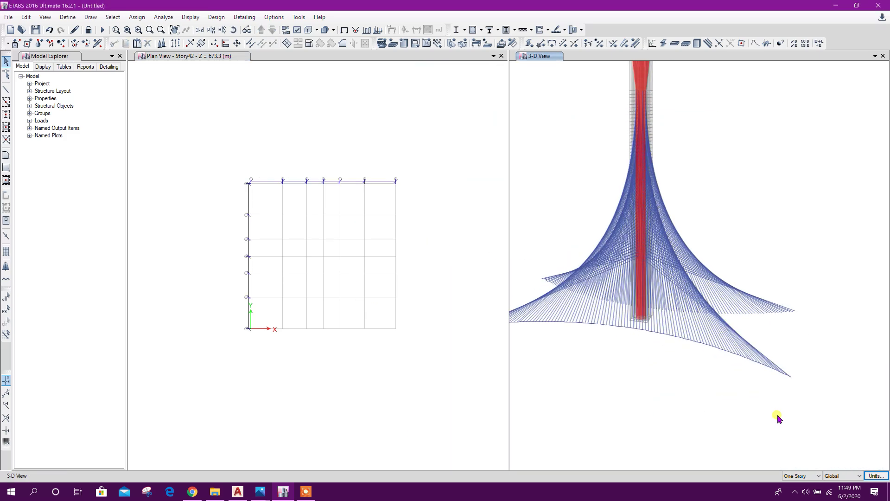
scroll(723, 377, down, 5)
shift+middle_drag(748, 382, 711, 420)
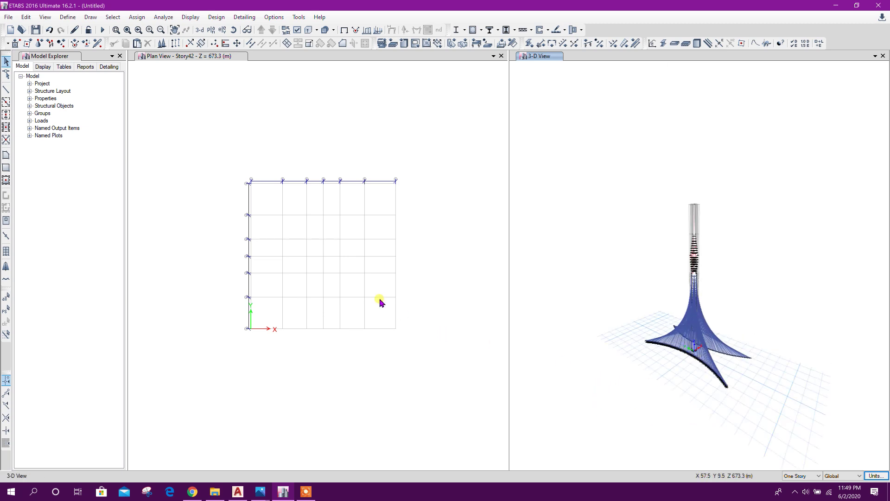
click(306, 144)
click(200, 30)
shift+middle_drag(361, 151, 387, 162)
right_click(387, 163)
click(420, 256)
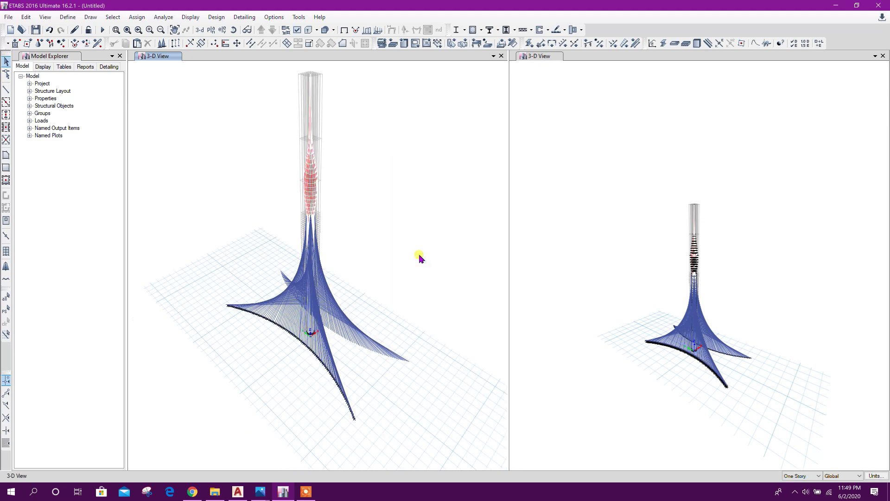
shift+middle_drag(410, 277, 455, 235)
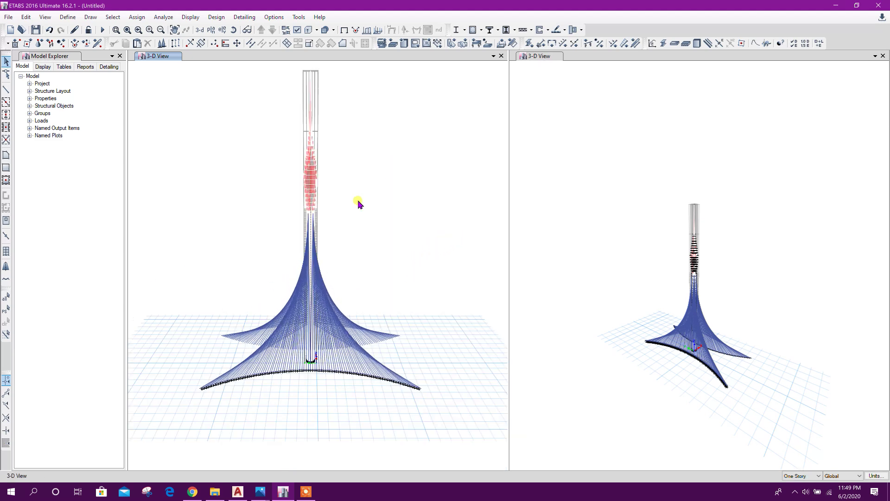
mouse_move(401, 259)
shift+middle_down()
mouse_move(427, 245)
mouse_move(394, 240)
shift+middle_up()
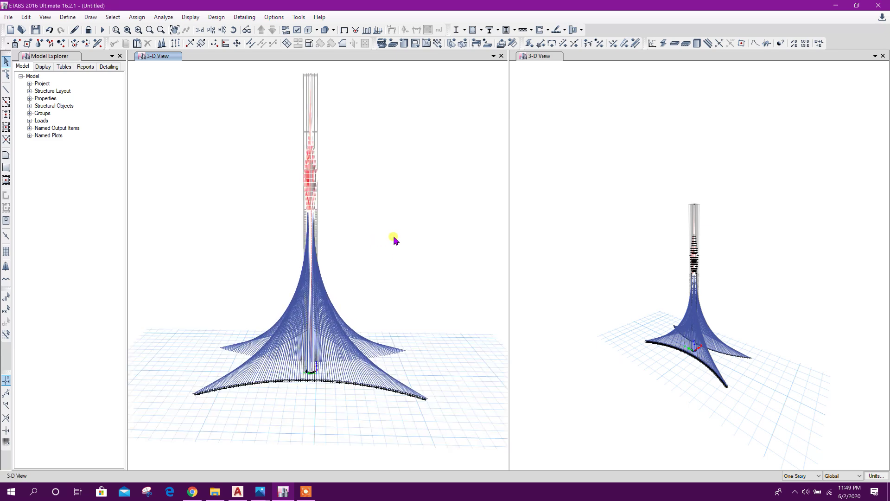
Step: Change the display color of the Wall2 section to light gray, RGB 192, 192, 192
click(67, 17)
mouse_move(83, 45)
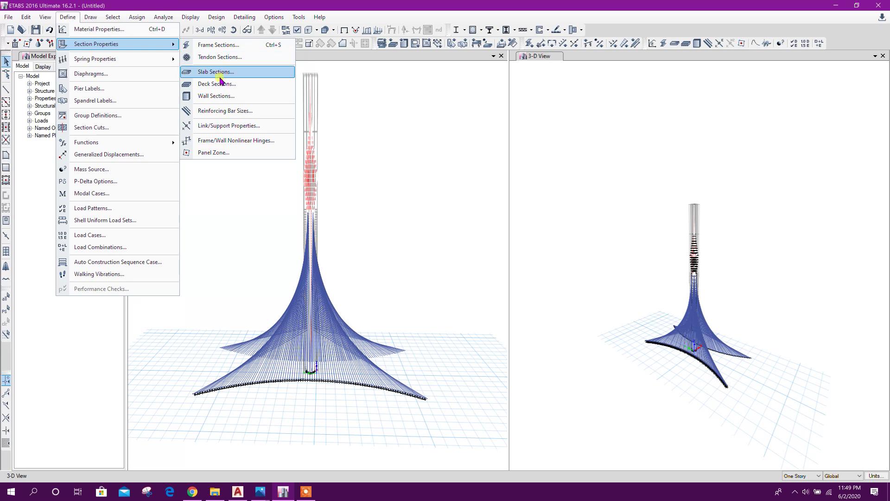
click(217, 94)
click(466, 226)
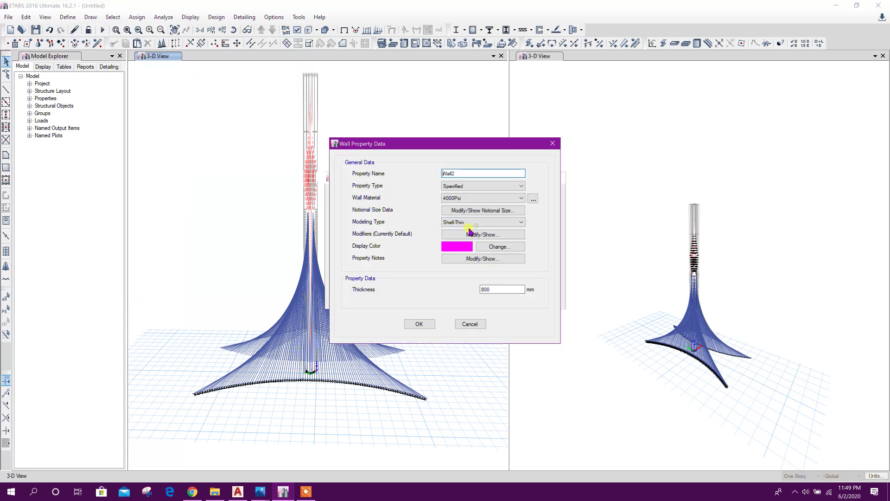
click(487, 246)
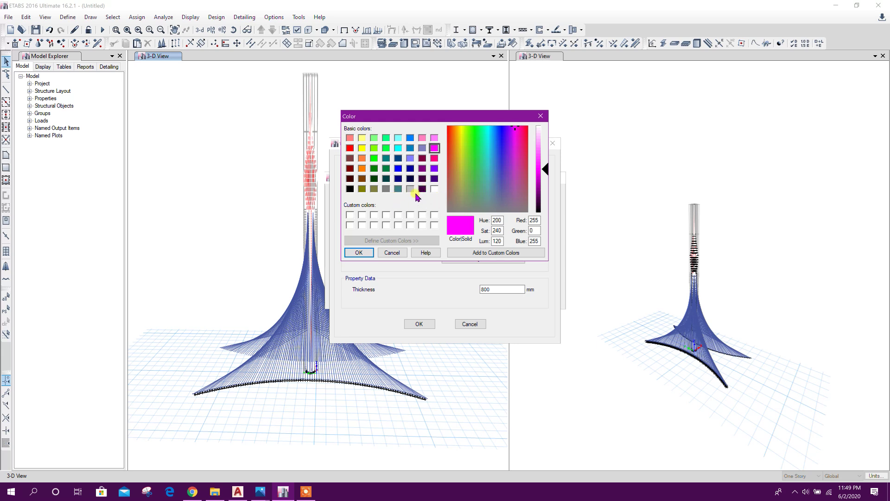
click(410, 189)
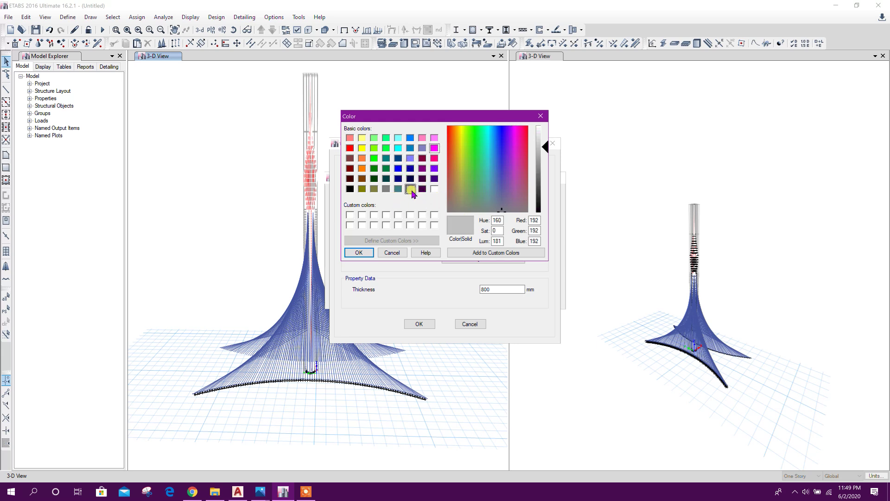
click(361, 250)
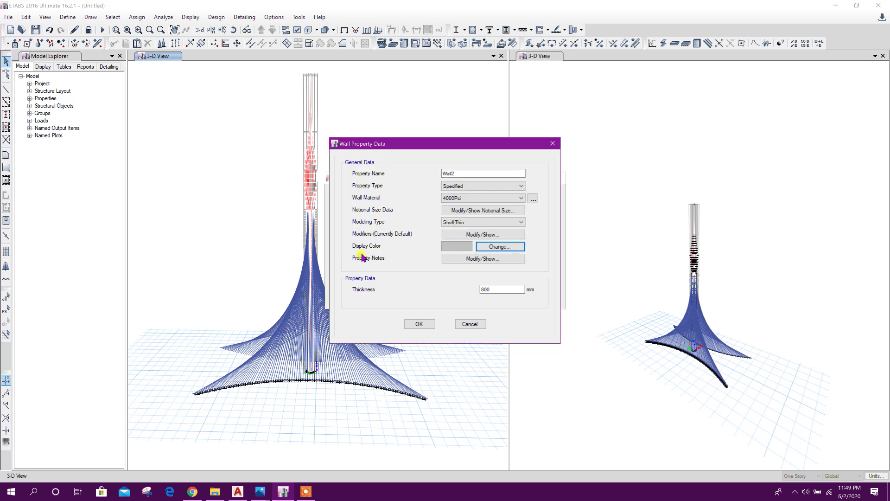
click(420, 324)
Step: Change the display color of the Wall1 section to dark blue, RGB 0, 64, 128, and accept the wall definitions
click(388, 209)
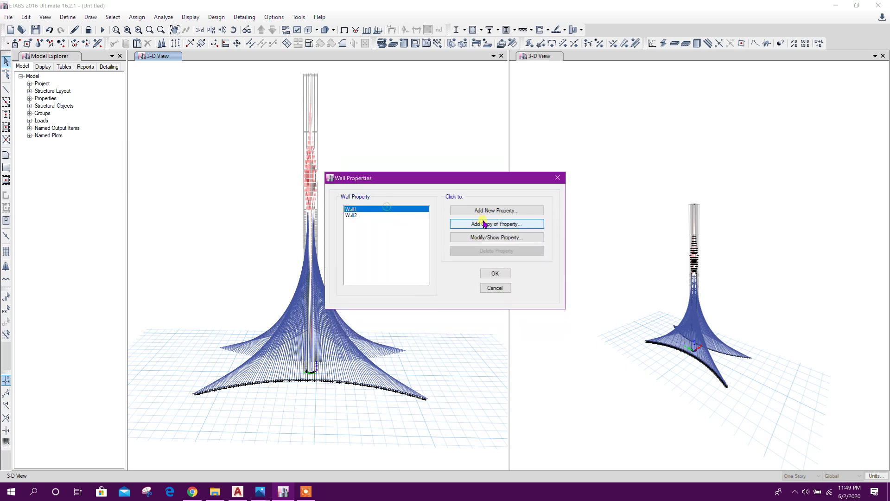
click(478, 238)
click(490, 248)
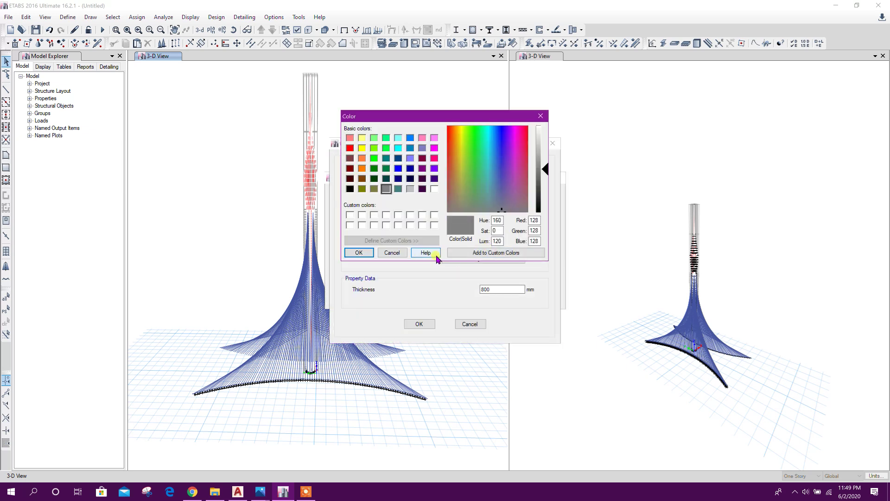
click(410, 139)
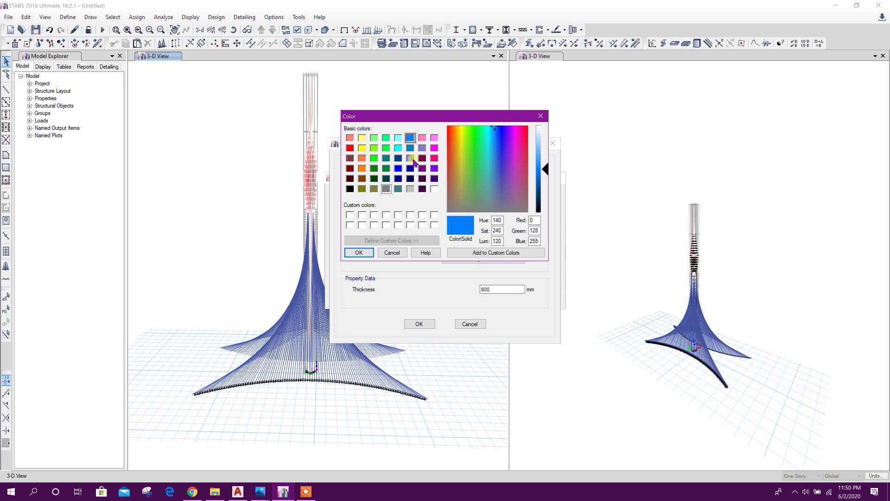
click(400, 159)
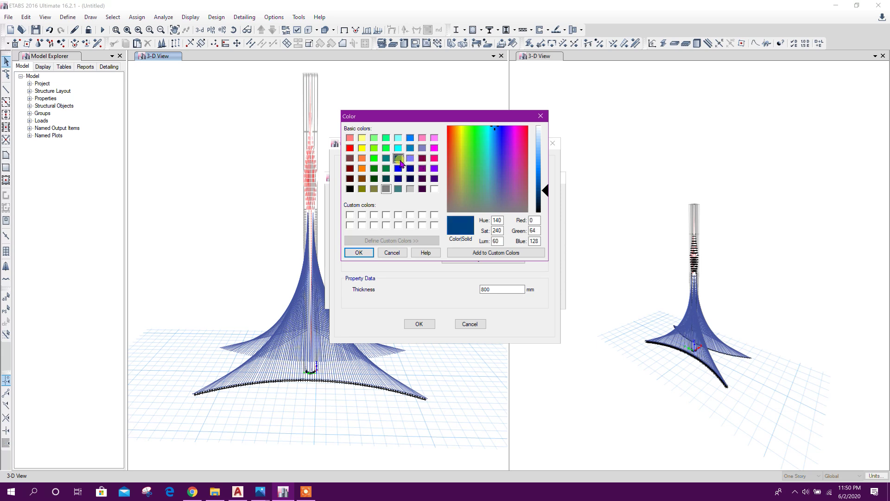
click(359, 253)
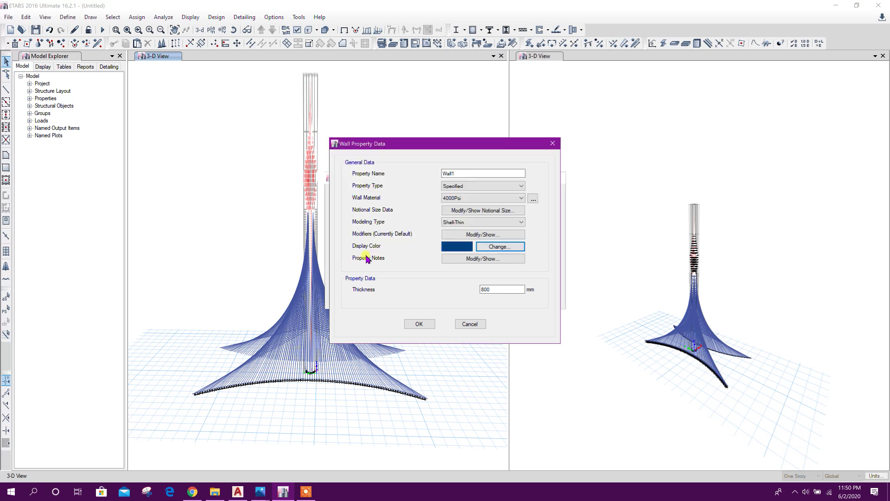
click(419, 324)
click(496, 274)
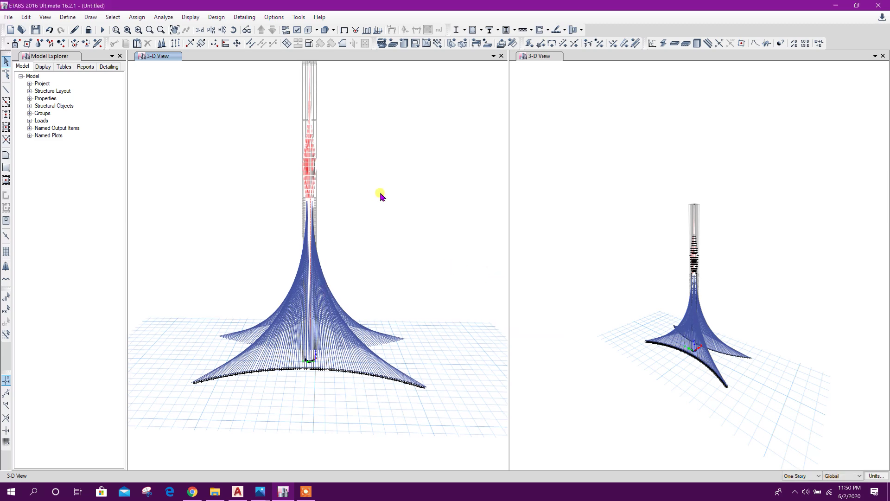
Step: Select all shells of the bulged upper part and spire of the tower and assign them the Wall2 section
drag(376, 198, 262, 133)
middle_drag(381, 160, 374, 226)
drag(374, 226, 261, 129)
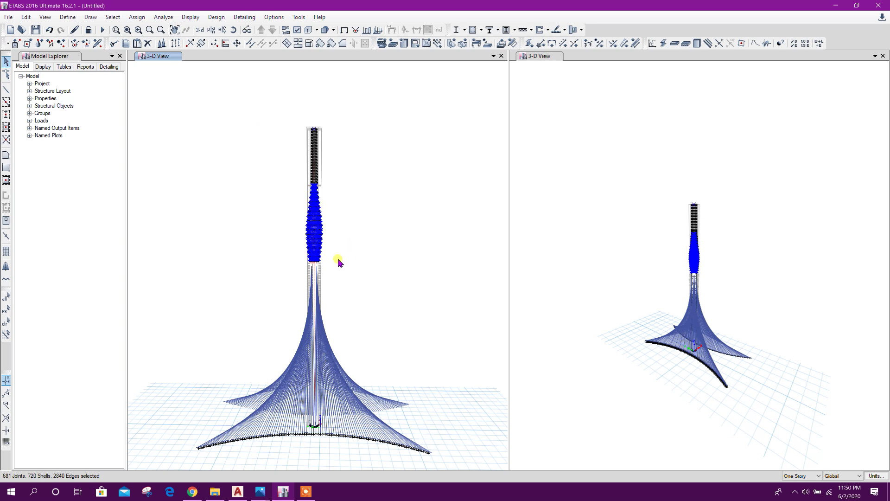
scroll(299, 268, up, 4)
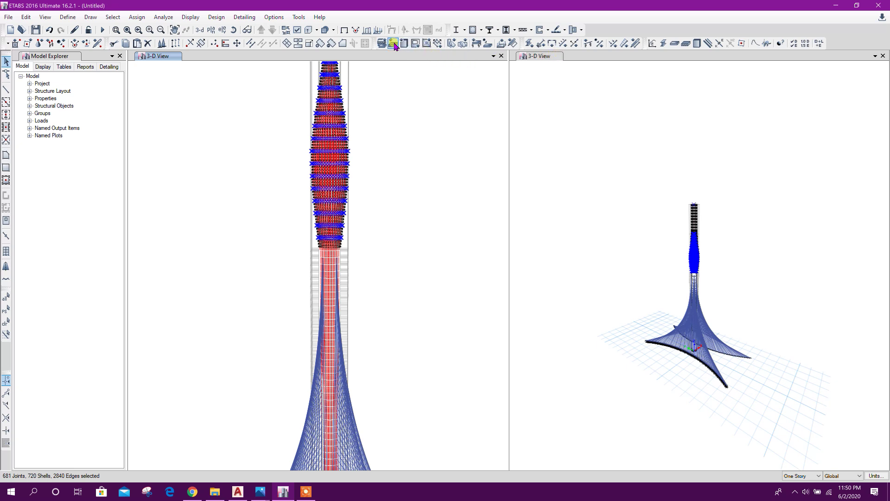
click(403, 44)
click(416, 199)
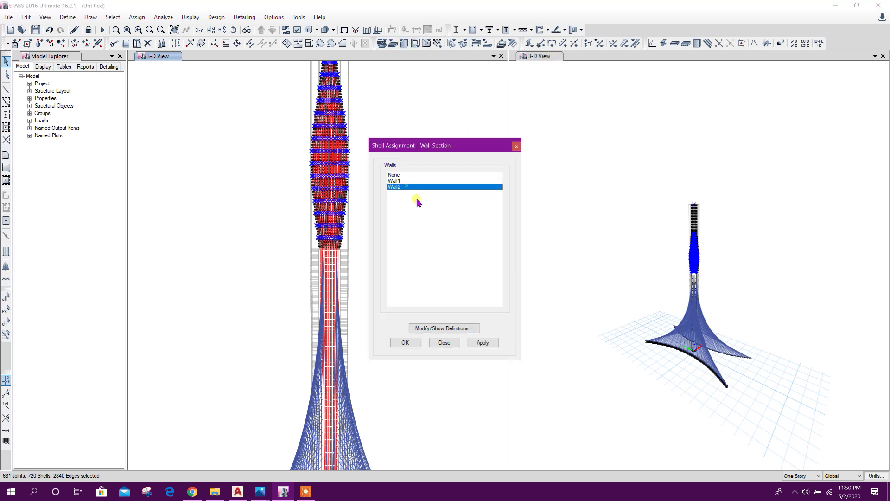
click(480, 344)
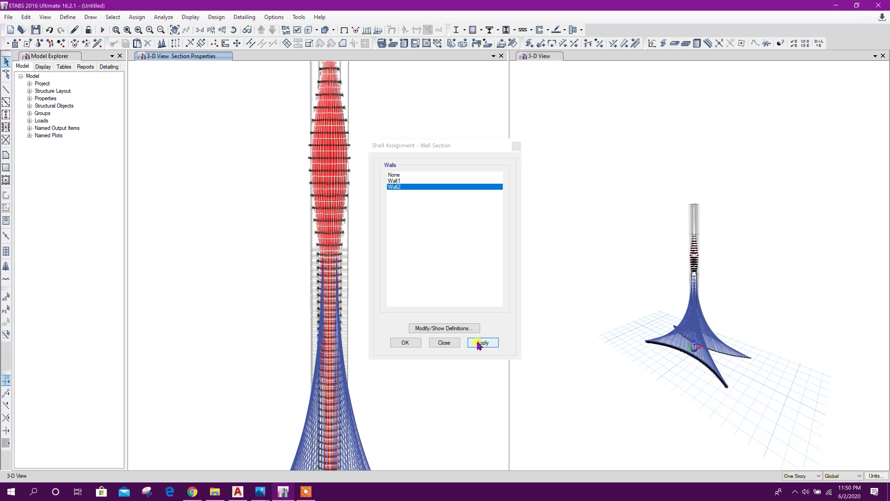
click(443, 342)
Step: Save the model as DUBAI CREEK TOWER in the ETABS 2016 folder
scroll(343, 258, down, 5)
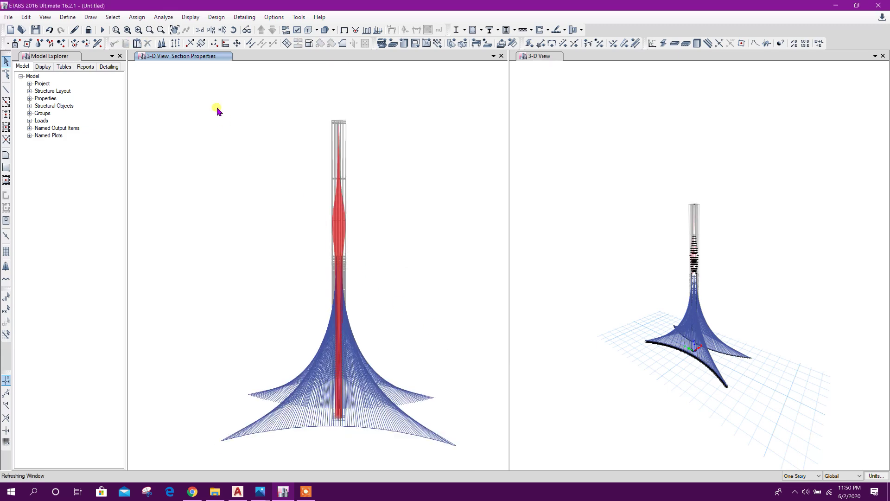
click(36, 29)
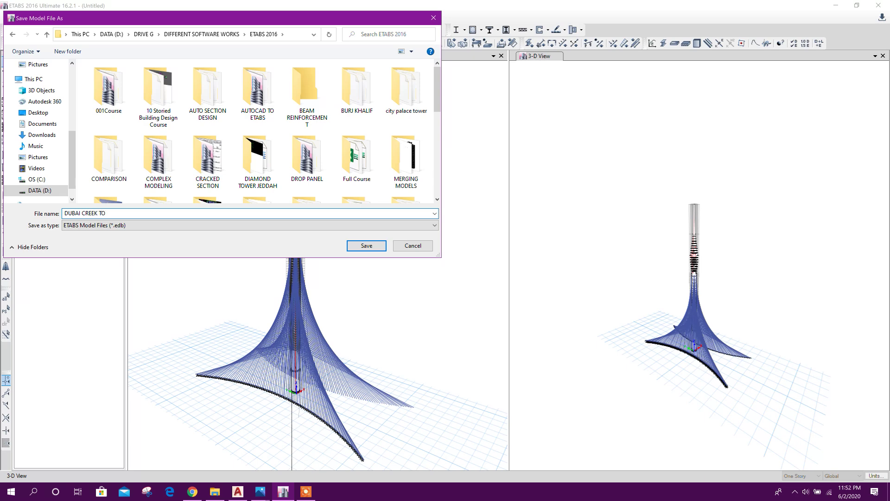
click(370, 245)
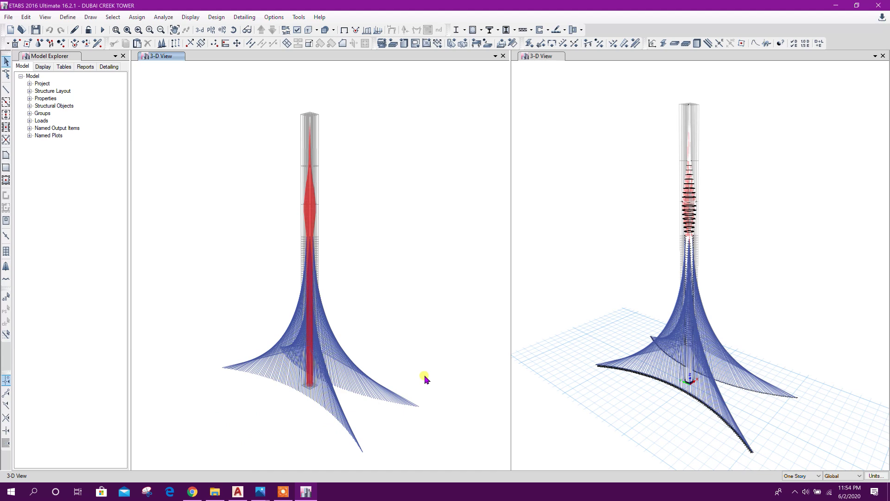
Step: Select all frames with the A-LatBm property and delete them
click(77, 19)
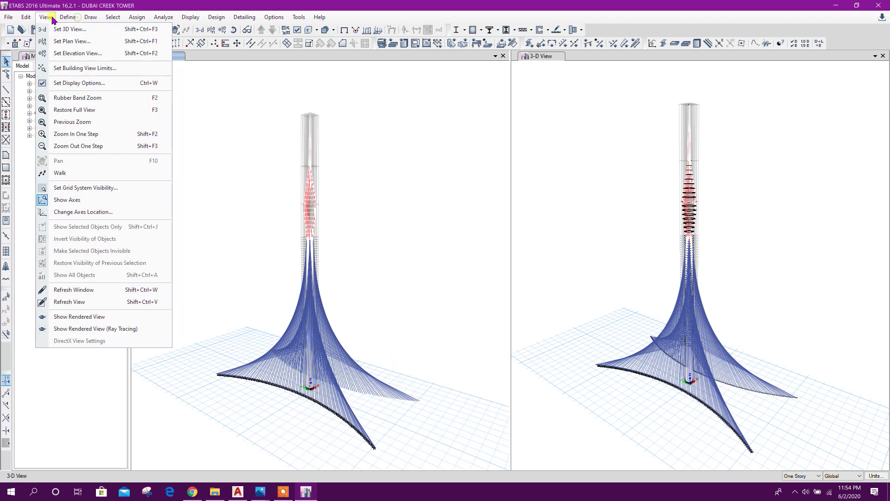
mouse_move(153, 29)
mouse_move(260, 111)
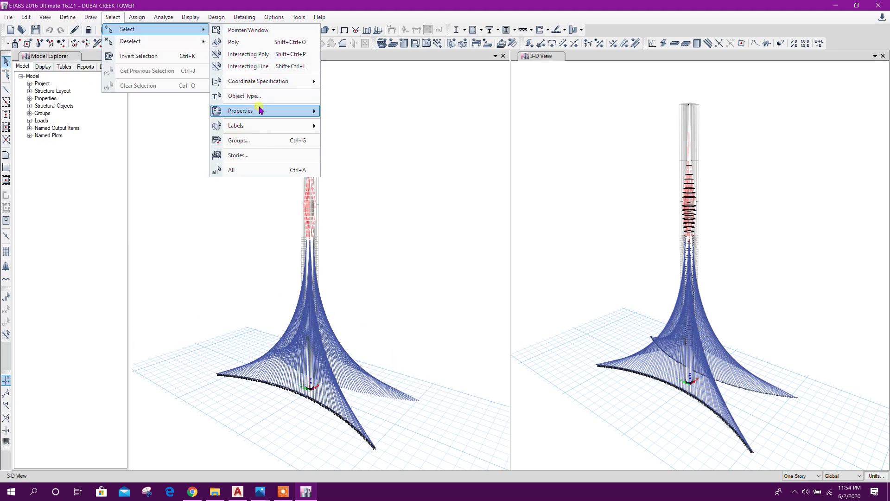
click(352, 112)
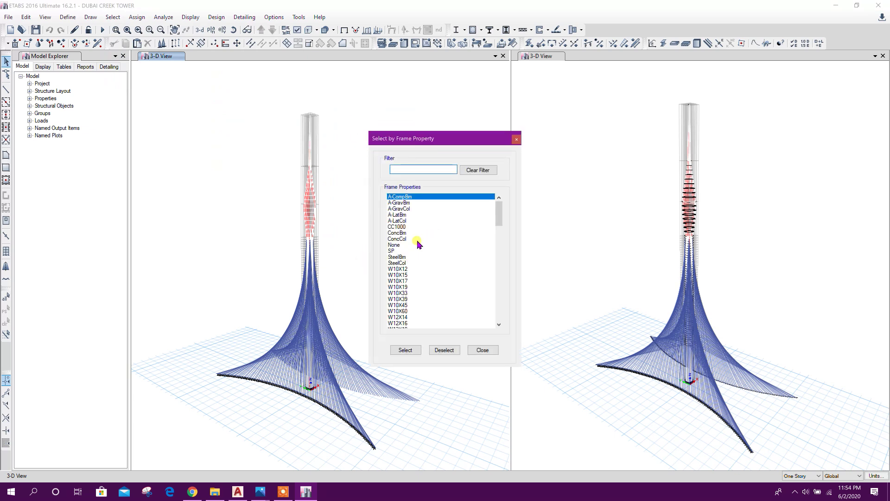
click(405, 215)
click(405, 350)
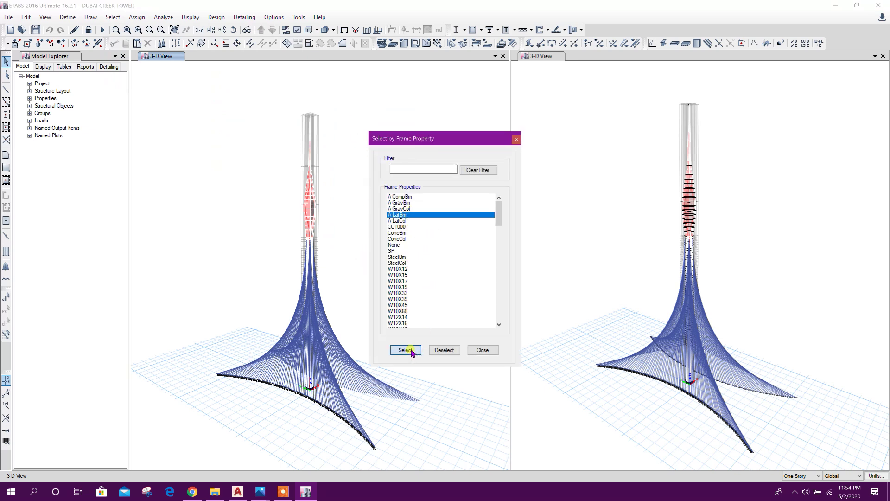
click(482, 350)
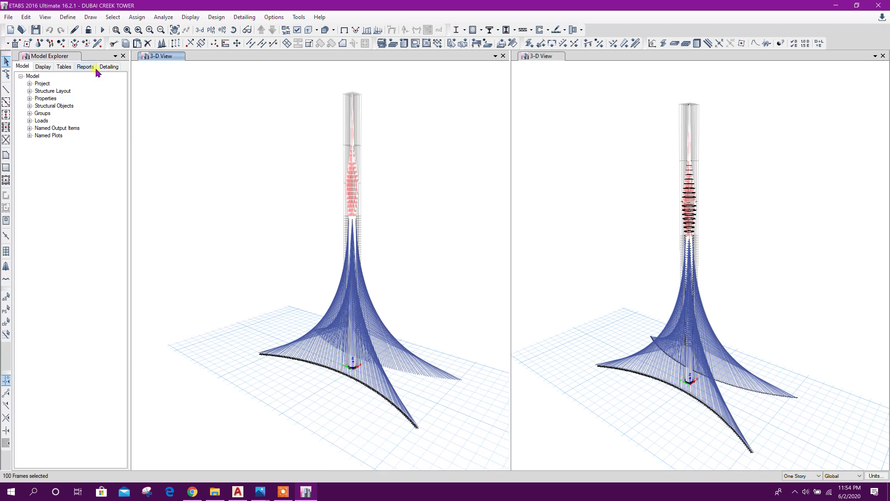
click(147, 43)
Step: Select the joints at the outer tip of the front base arc in the 3-D view
scroll(303, 362, up, 4)
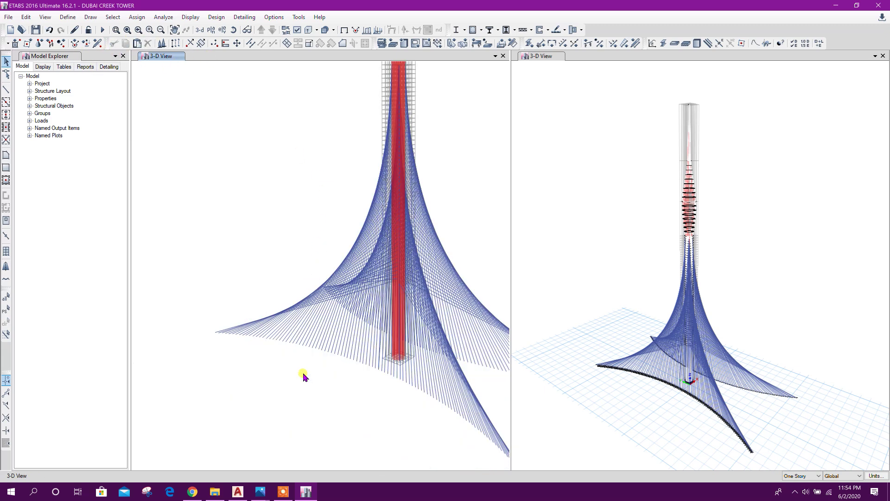
scroll(209, 327, up, 3)
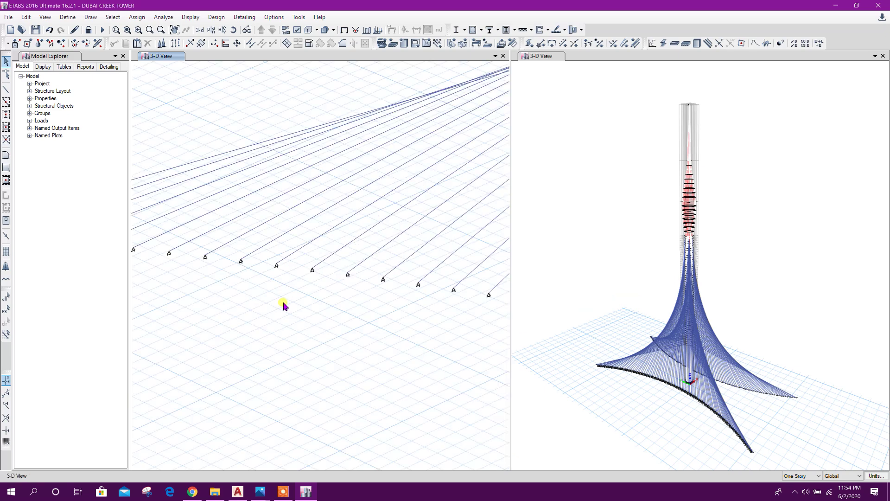
scroll(284, 304, up, 2)
scroll(281, 301, down, 3)
scroll(272, 293, up, 1)
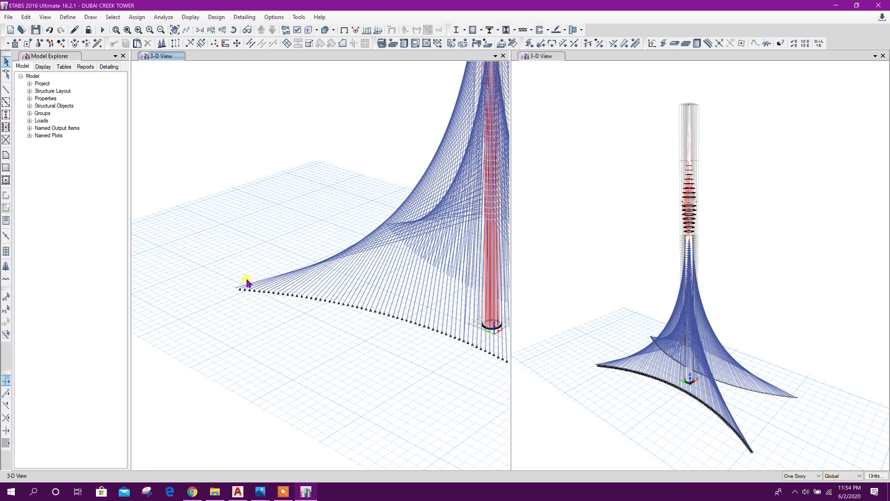
drag(243, 300, 243, 301)
scroll(232, 282, down, 3)
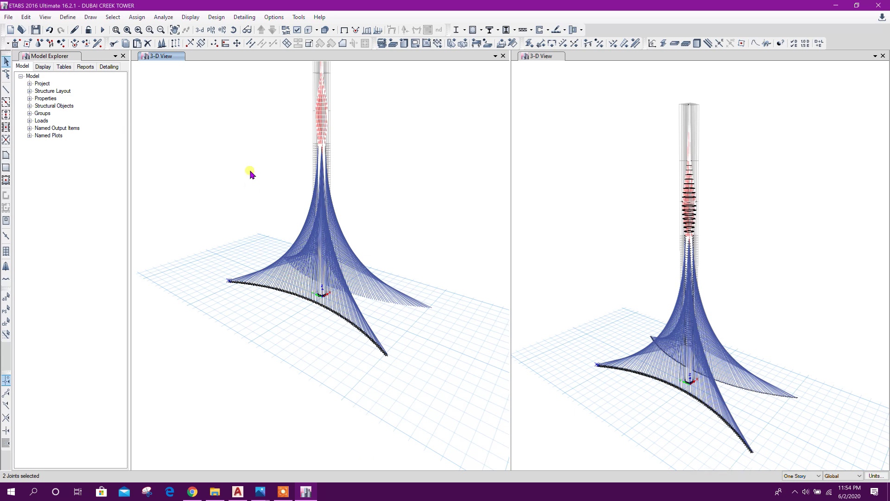
Step: Switch the 3-D view window to the Base plan at Z = 0 m
click(212, 30)
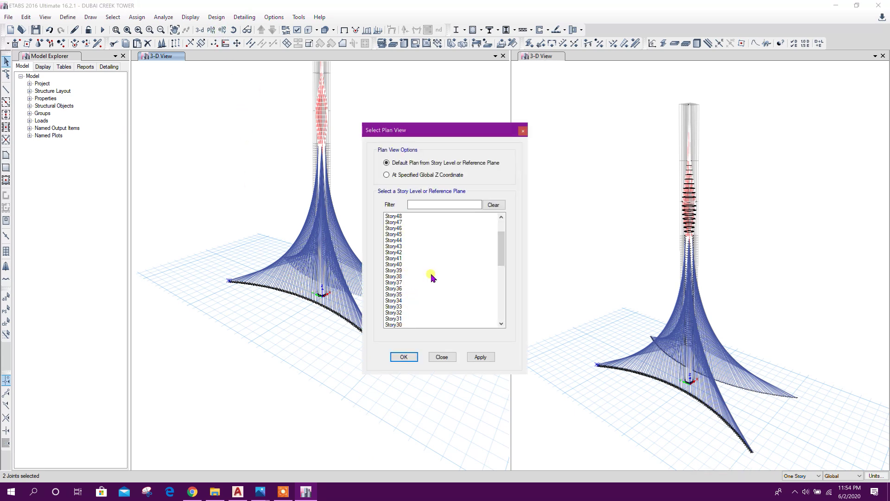
drag(501, 273, 501, 315)
click(394, 324)
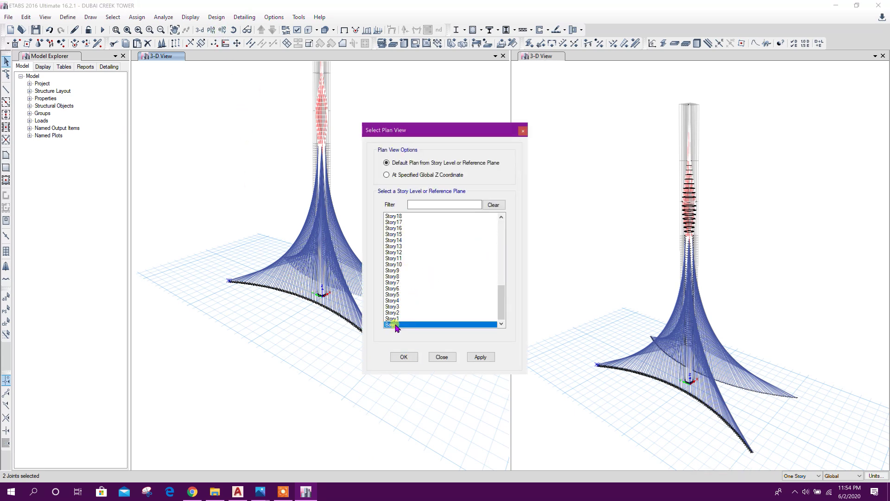
click(480, 357)
click(442, 357)
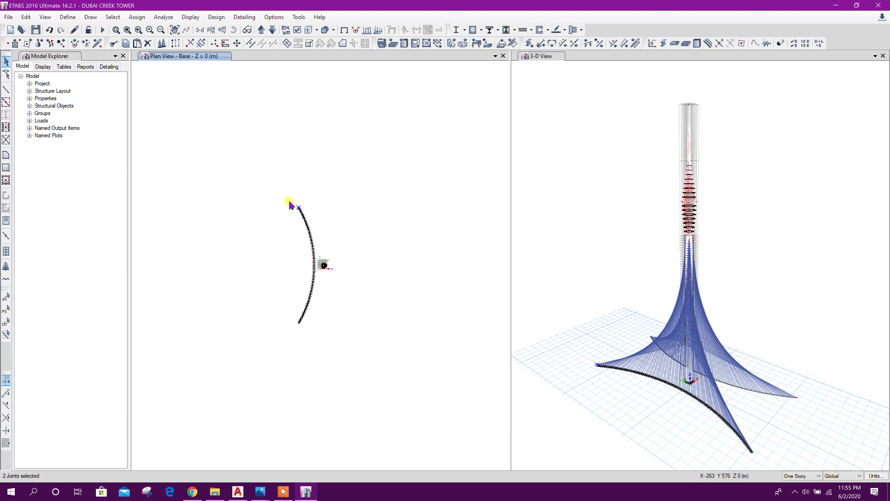
Step: Select all base joints of both stay arcs and the core and assign them pinned restraints
drag(315, 348, 428, 356)
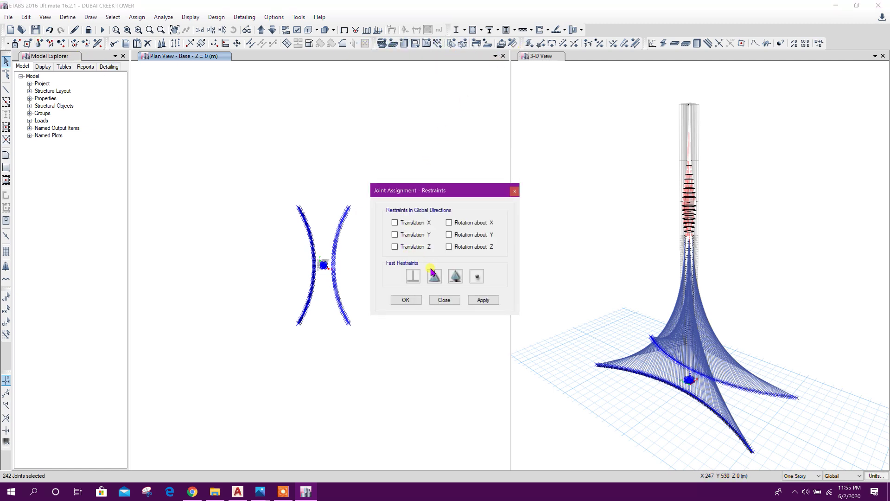
click(468, 299)
click(452, 300)
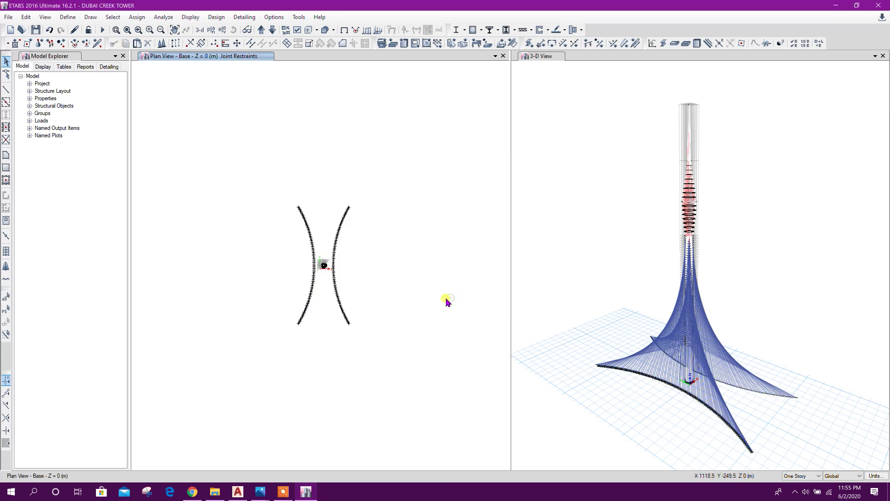
Step: Return the Base plan window to a 3-D view of the tower and hide its grid lines
click(199, 30)
drag(421, 277, 421, 258)
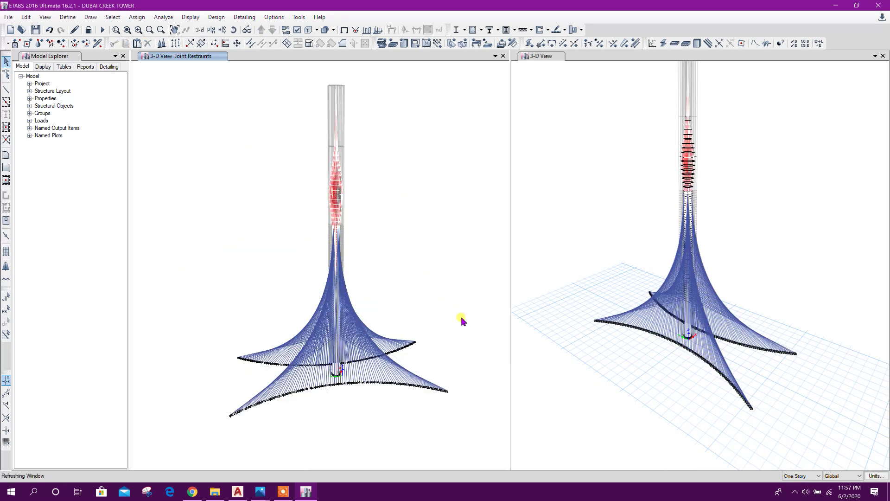
drag(460, 264, 392, 264)
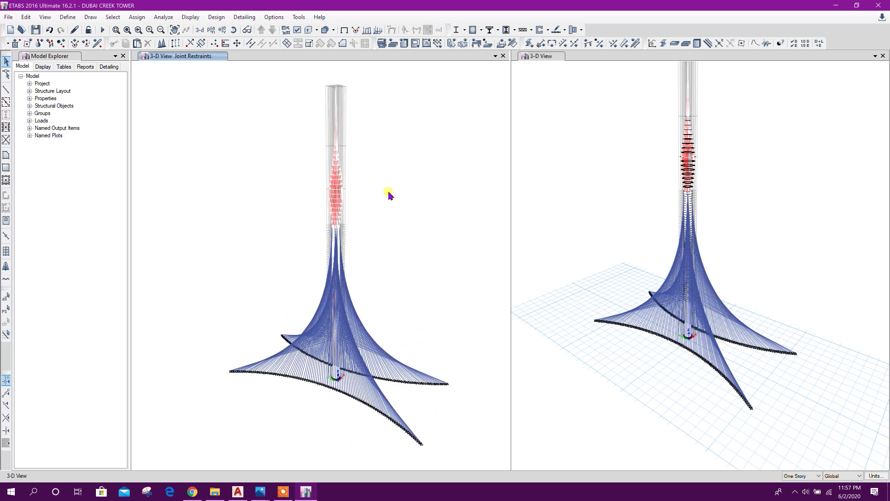
right_click(389, 148)
click(431, 191)
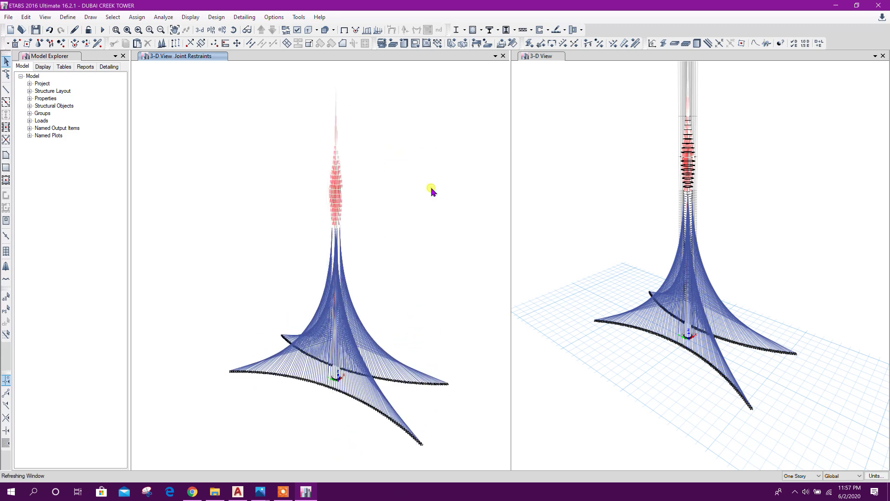
Step: Colour the objects in the 3-D view showing joint restraints by section properties
mouse_move(437, 256)
mouse_down()
mouse_move(405, 264)
mouse_move(348, 256)
mouse_move(453, 255)
mouse_up()
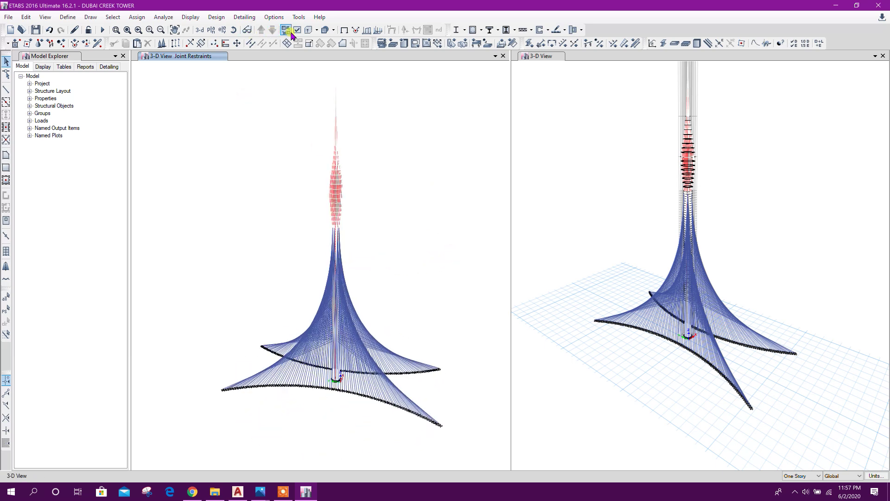
key(ctrl+w)
click(457, 132)
click(441, 143)
click(482, 400)
click(446, 401)
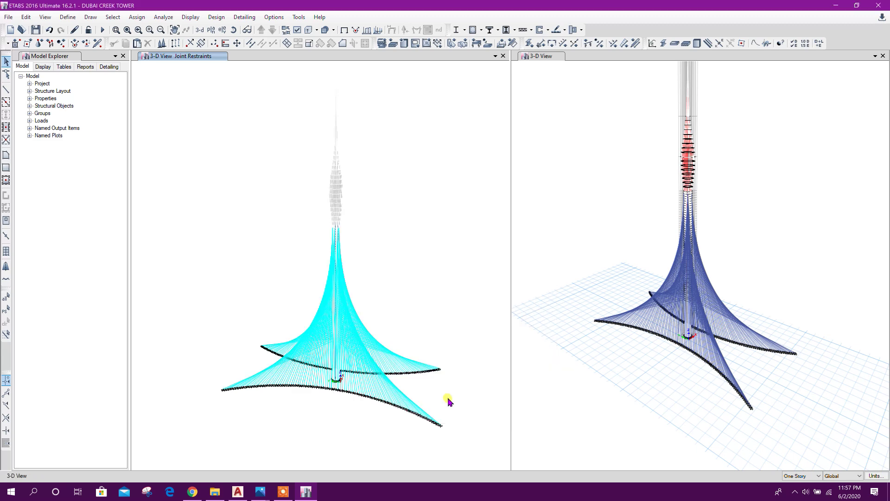
mouse_move(436, 355)
shift+middle_down()
mouse_move(403, 354)
mouse_move(414, 315)
shift+middle_up()
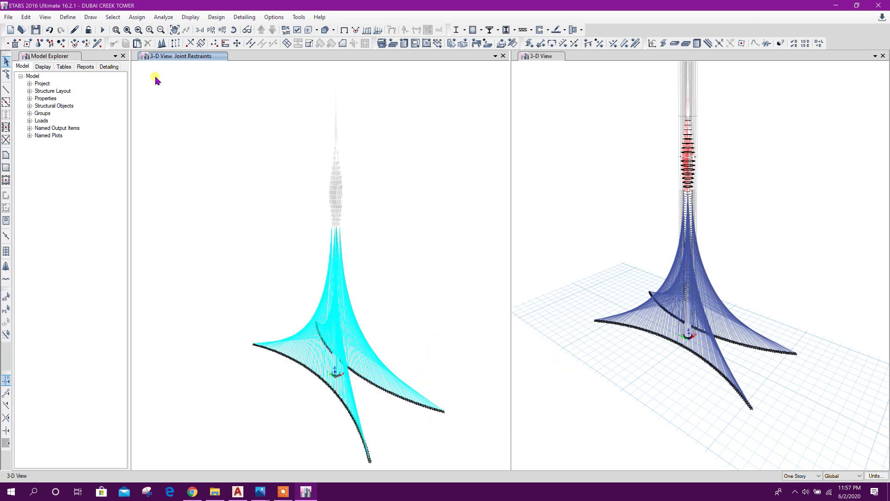
Step: Change the display colour of the Wall1 wall section to red
click(67, 17)
mouse_move(107, 44)
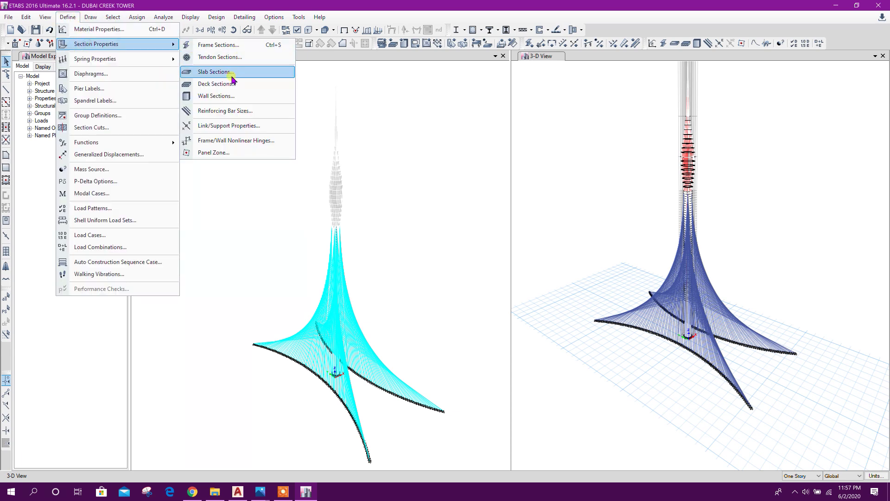
click(227, 96)
click(480, 238)
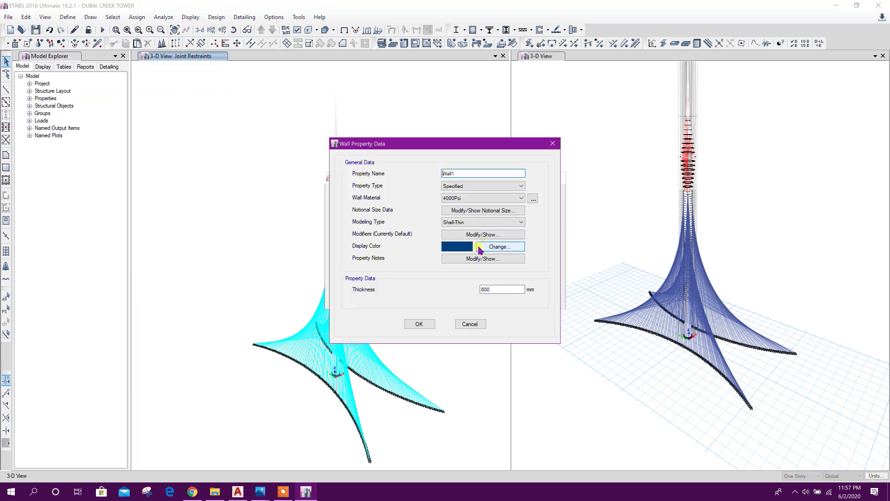
click(498, 247)
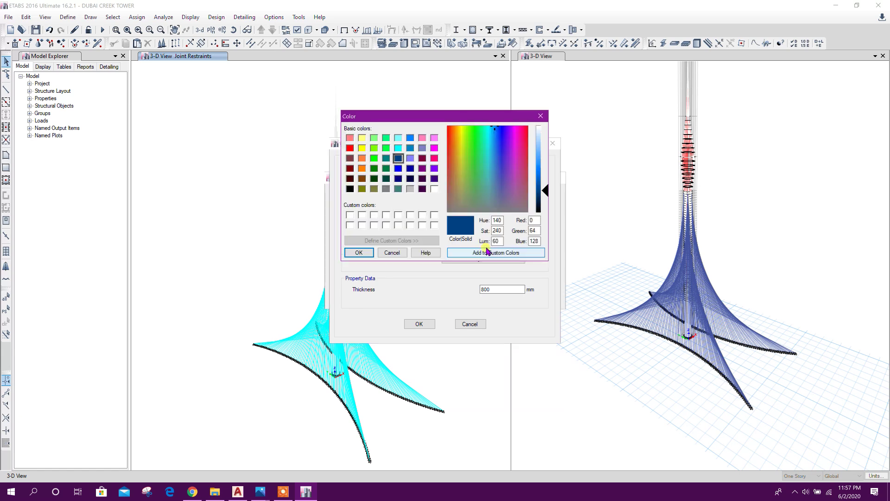
click(350, 148)
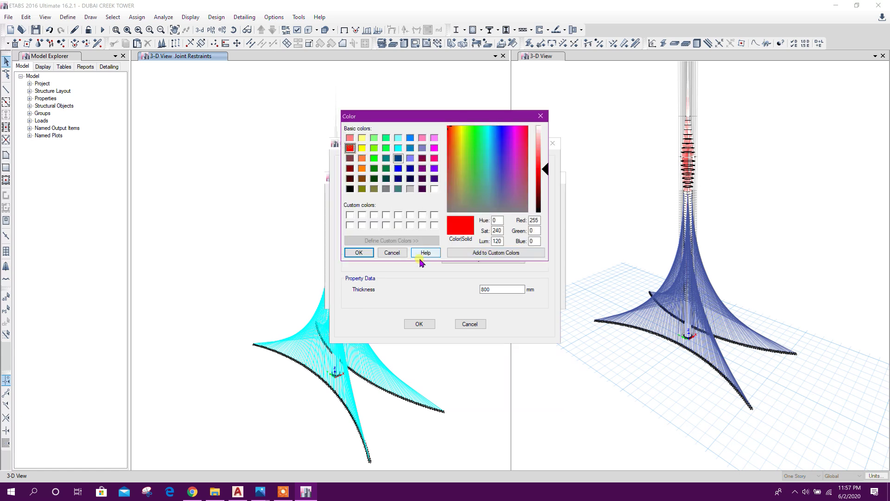
click(359, 252)
click(424, 323)
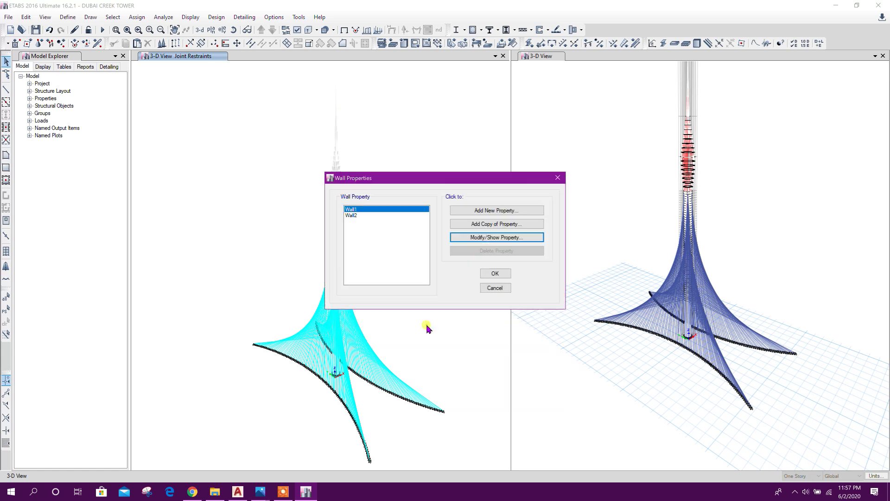
Step: Change the display colour of the Wall2 wall section to bright blue and accept the wall properties
click(351, 215)
click(496, 237)
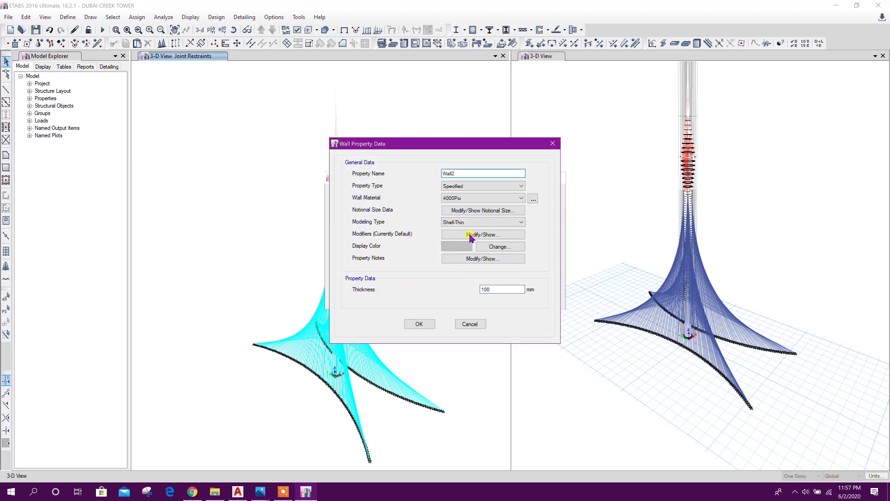
click(496, 247)
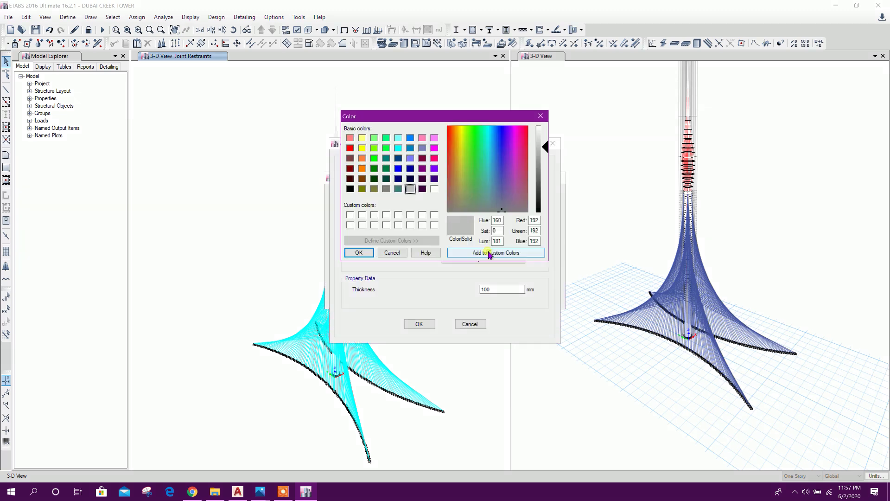
click(411, 139)
click(399, 138)
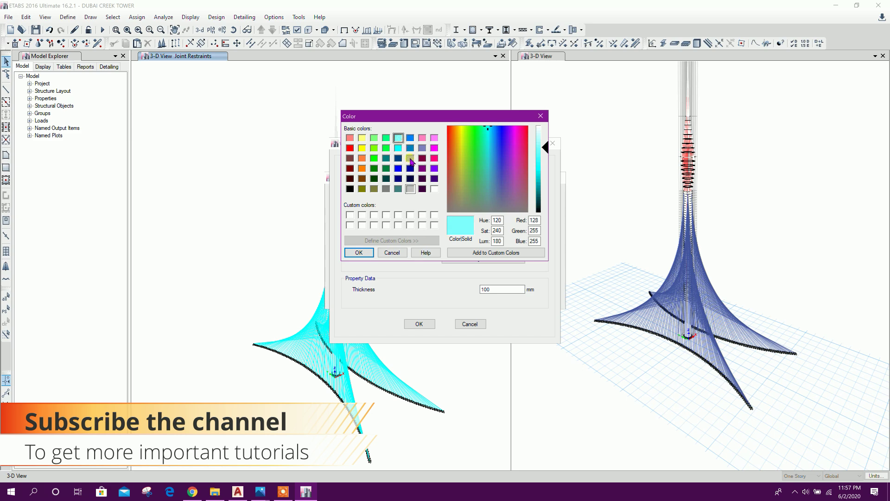
click(411, 138)
click(417, 322)
key(Return)
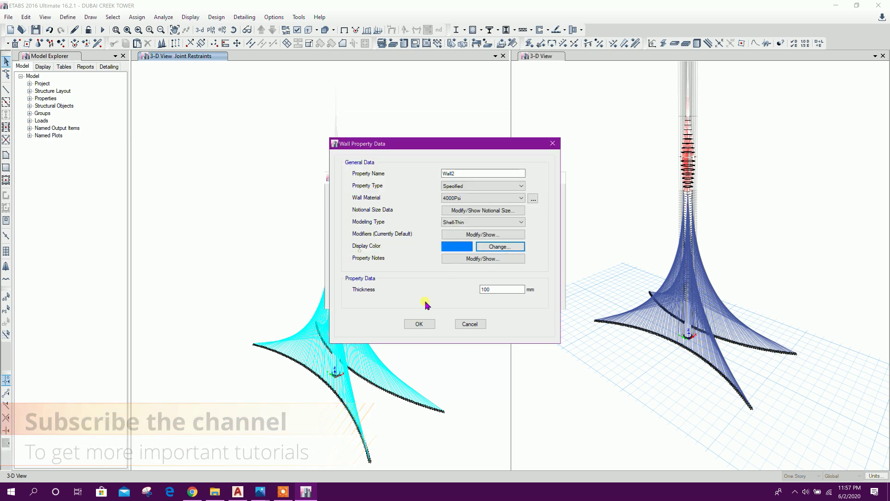
click(419, 323)
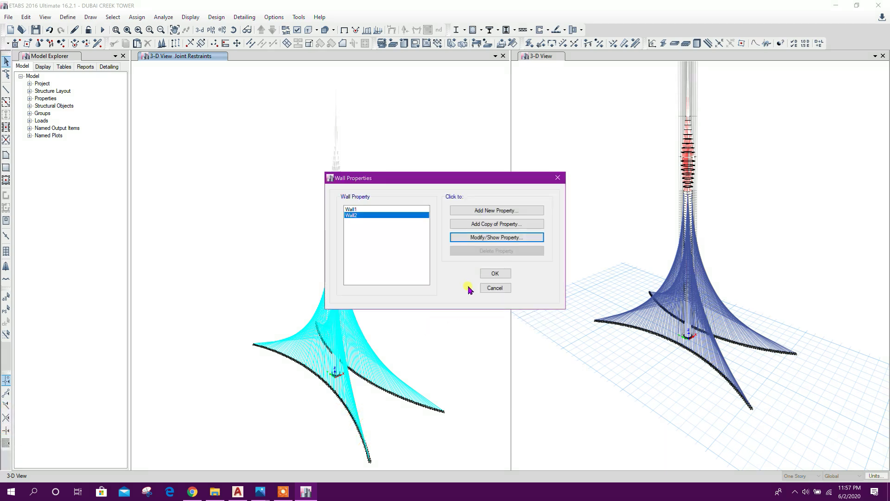
click(489, 274)
Step: Inspect the whole tower in the 3D rendered view, orbiting around it, and close the rendering
middle_drag(425, 271, 412, 271)
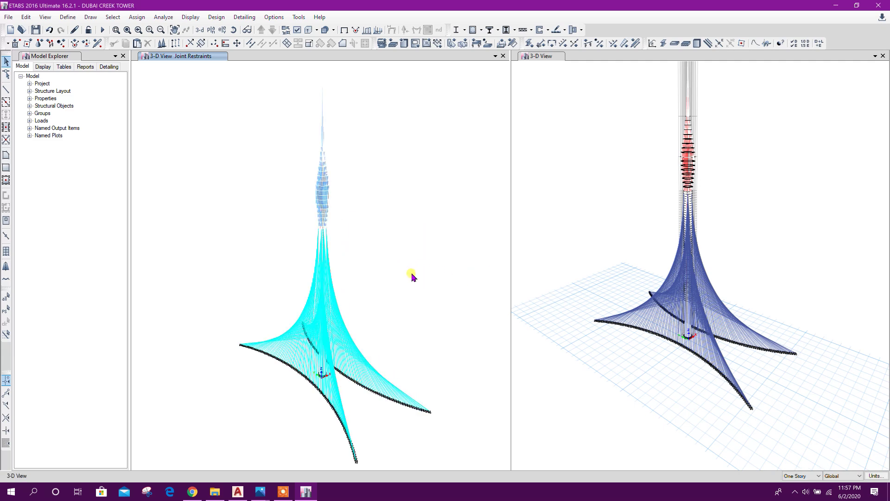
shift+middle_drag(445, 323, 491, 250)
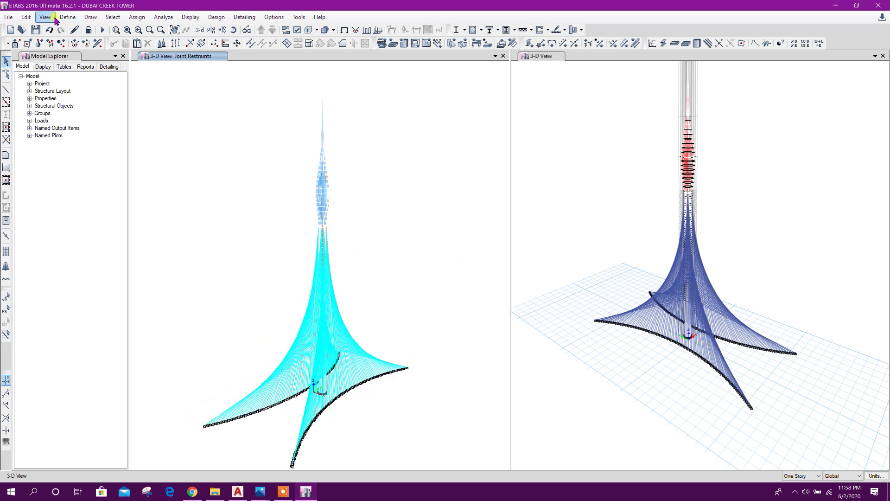
click(67, 17)
mouse_move(45, 17)
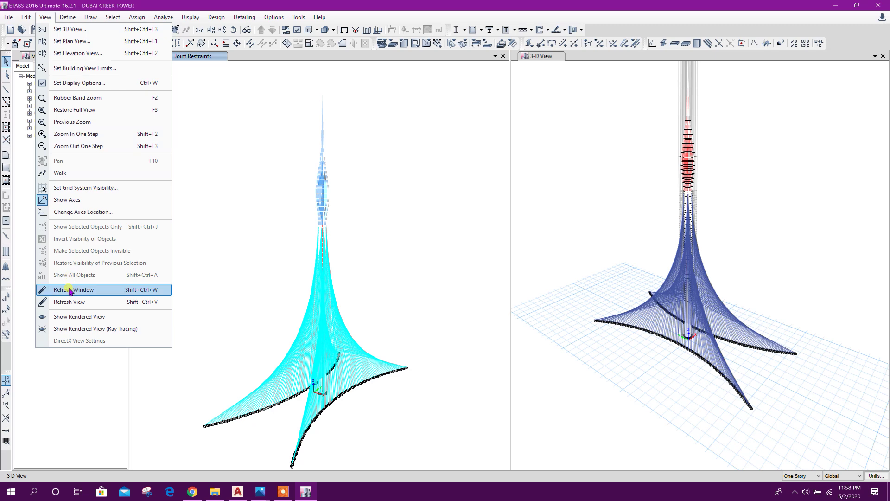
click(77, 317)
mouse_move(514, 297)
shift+middle_down()
mouse_move(522, 355)
mouse_move(383, 403)
mouse_move(361, 258)
mouse_move(467, 298)
mouse_move(359, 367)
mouse_move(205, 274)
mouse_move(439, 378)
shift+middle_up()
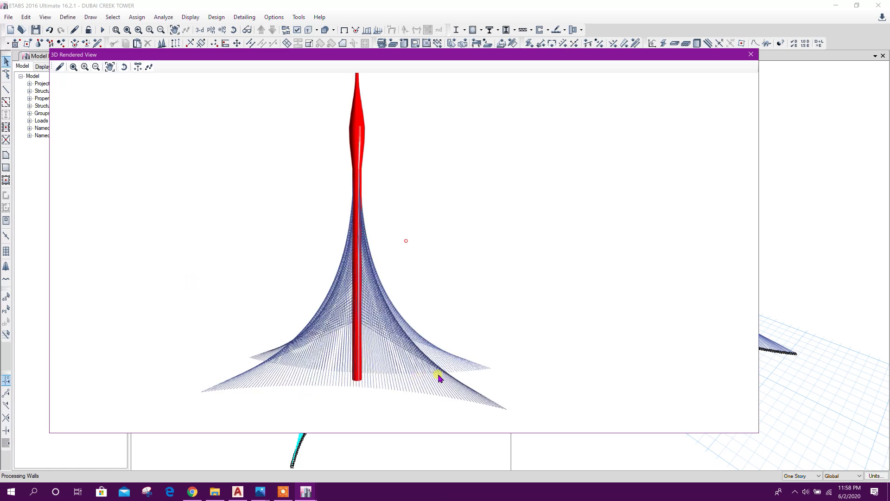
click(751, 54)
Step: Restore the full tower in the second 3-D view and display its frames and shells extruded and filled
right_click(609, 148)
click(639, 167)
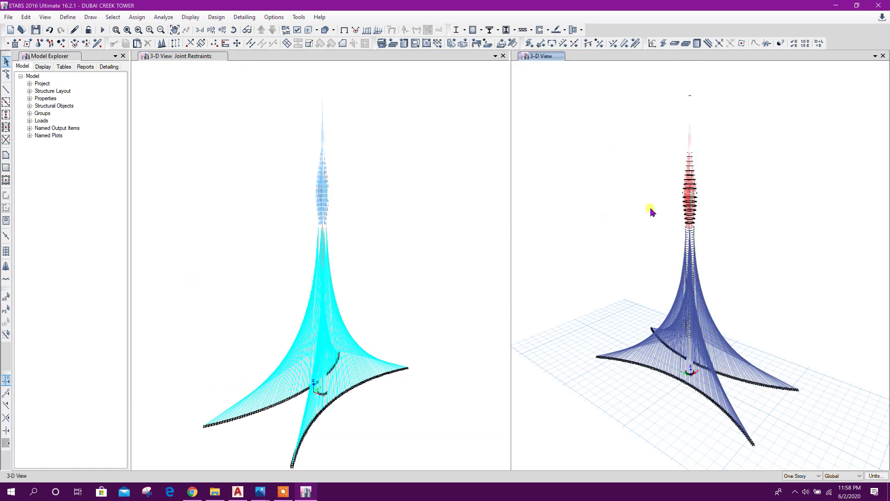
middle_drag(651, 212, 585, 225)
click(326, 29)
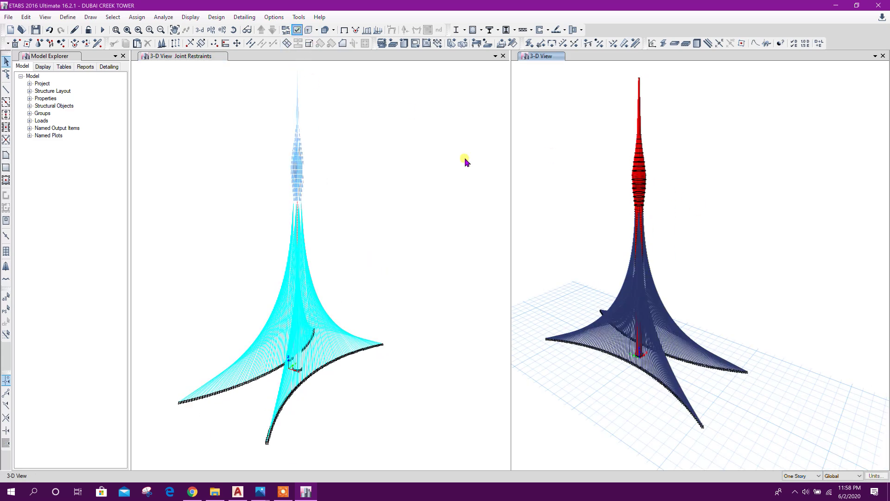
Step: Colour the objects in the extruded 3-D view by section properties
key(ctrl+w)
click(457, 131)
click(449, 140)
click(485, 401)
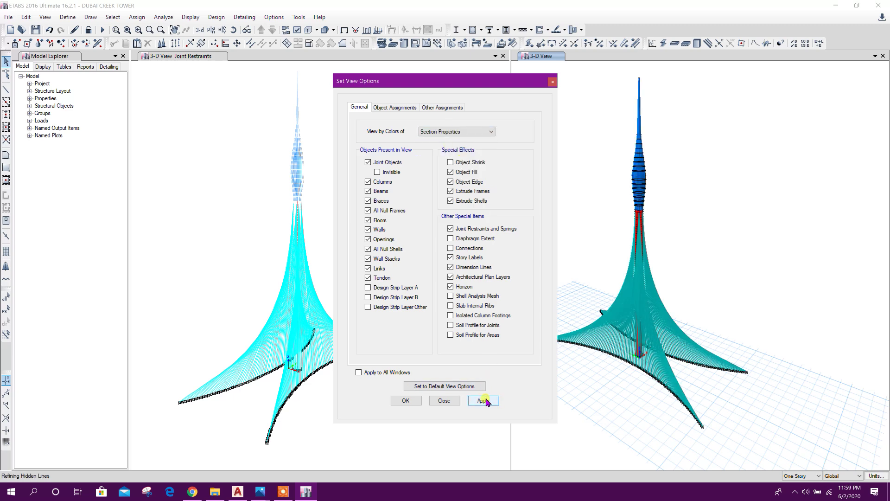
click(445, 400)
shift+middle_drag(683, 416, 715, 379)
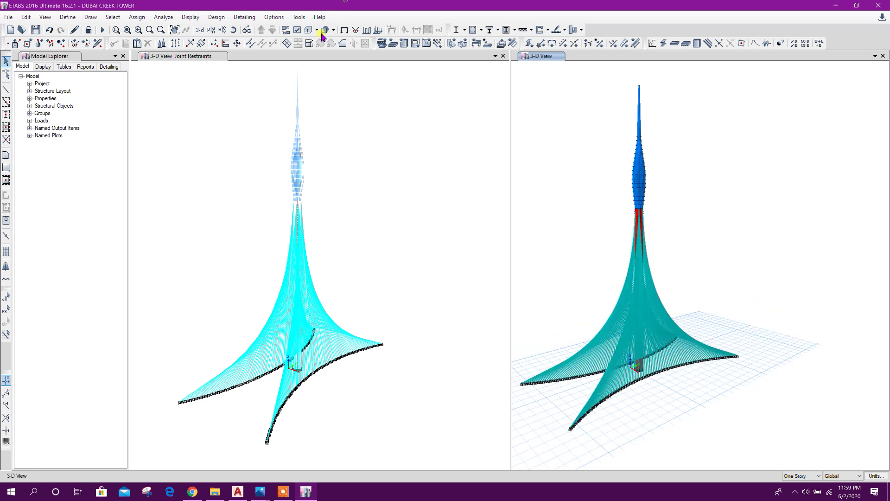
Step: Change the graphics display colours so both model windows have a black background
click(274, 17)
mouse_move(315, 98)
click(415, 99)
click(588, 259)
click(567, 273)
click(487, 314)
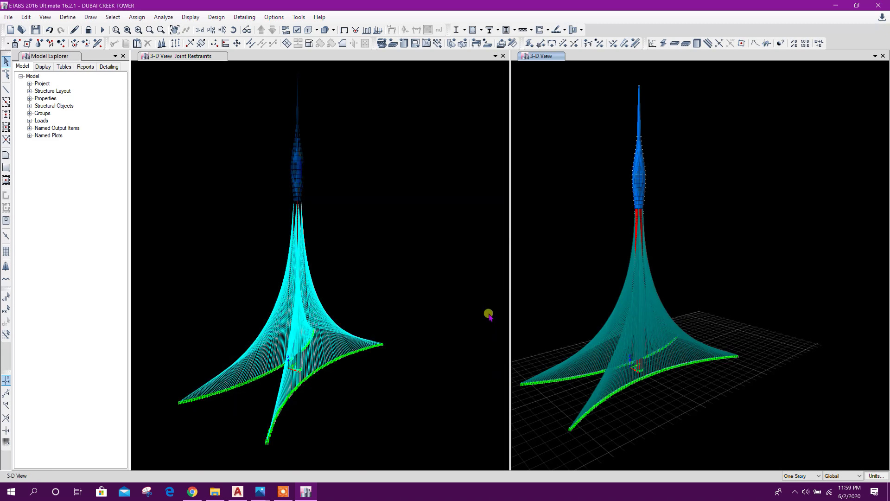
drag(441, 288, 410, 278)
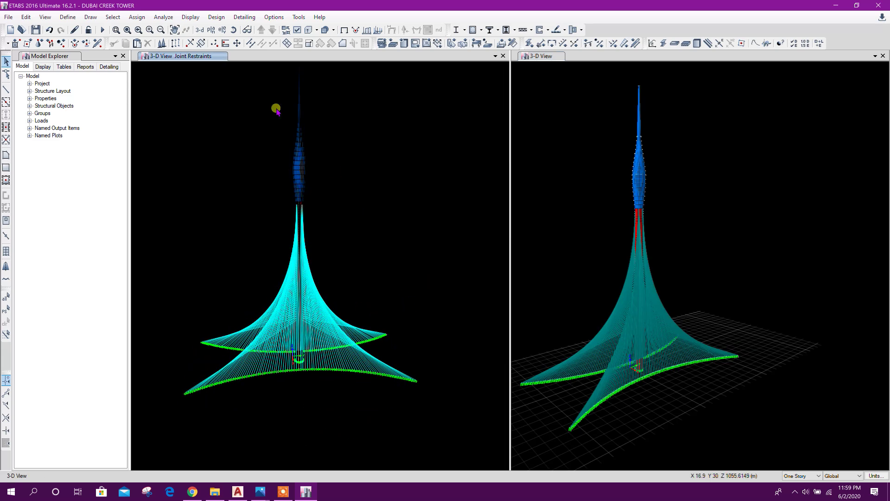
click(297, 31)
click(438, 397)
Step: Set the display colour of the Wall1 wall section to light grey (192, 192, 192)
click(90, 17)
mouse_move(68, 17)
mouse_move(107, 44)
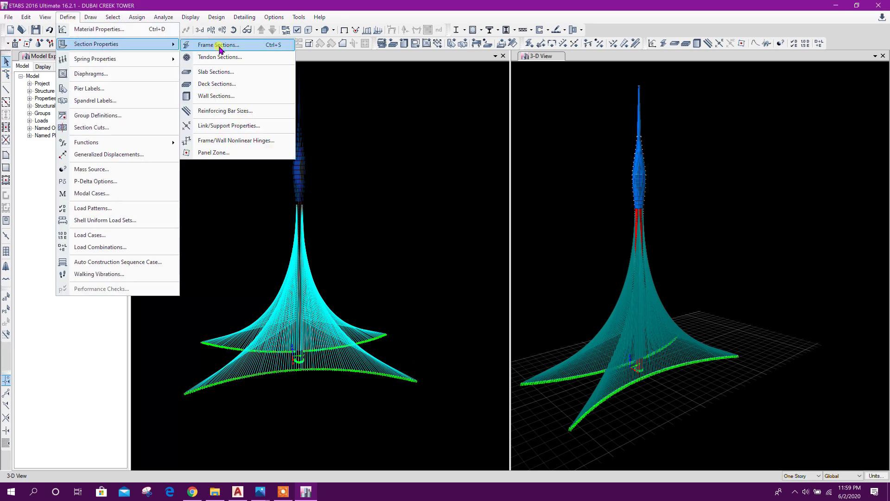
click(222, 96)
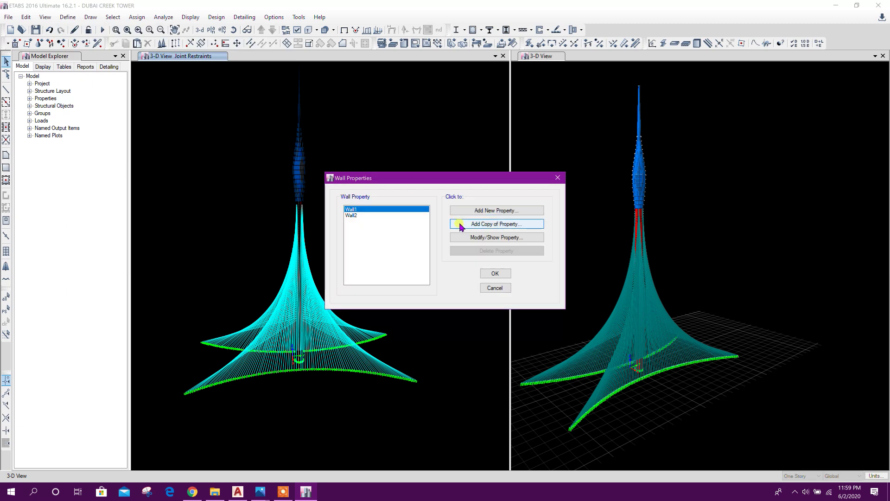
click(482, 237)
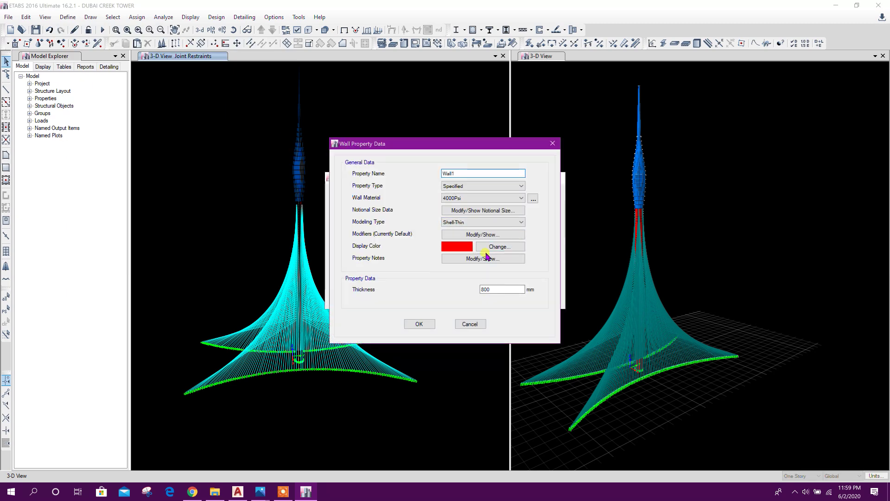
click(494, 247)
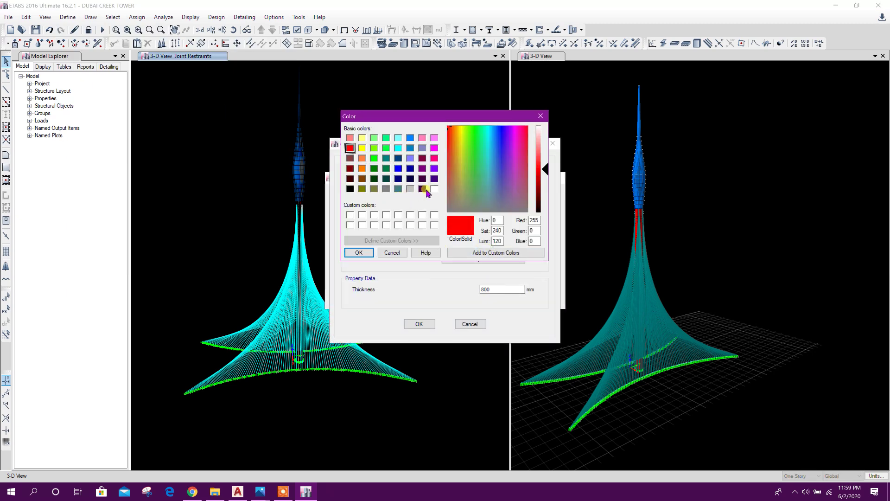
click(410, 189)
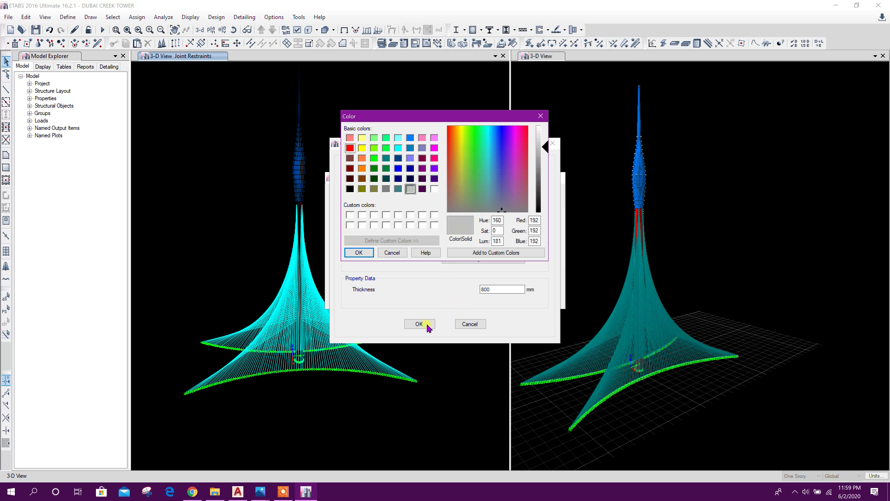
click(355, 253)
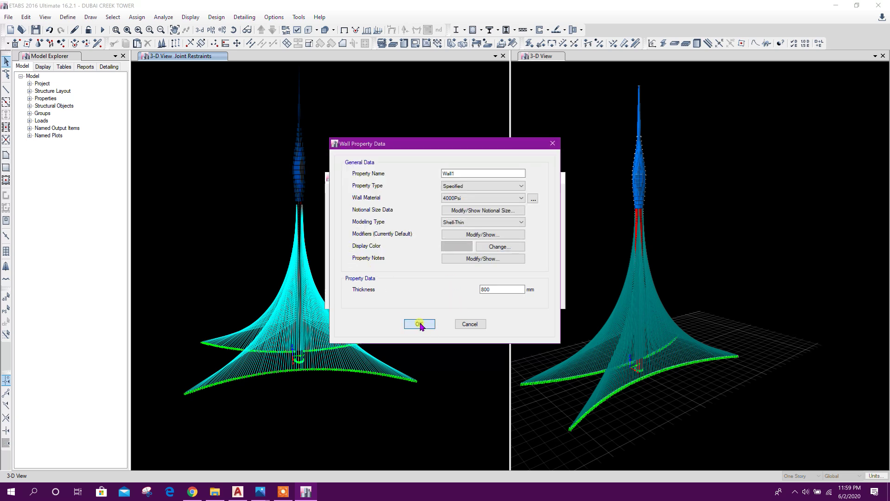
click(420, 324)
Step: Set the display colour of the Wall2 wall section to white and accept the wall properties
click(401, 216)
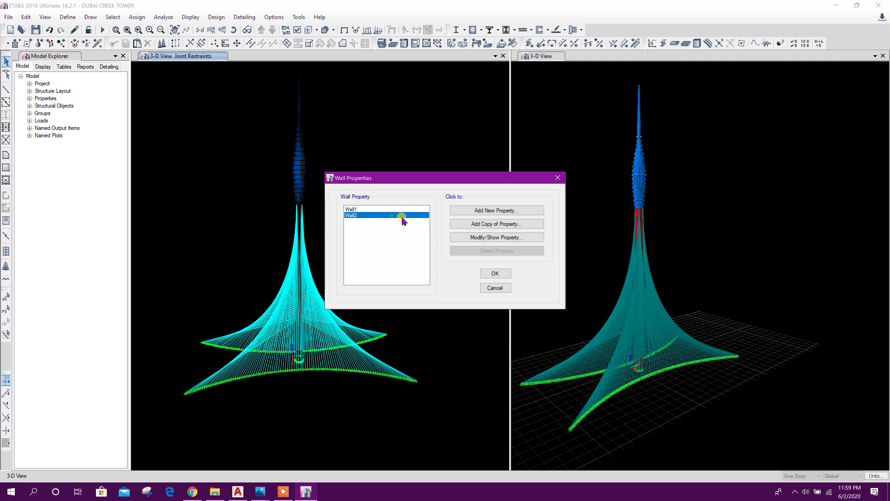
click(476, 237)
click(491, 243)
click(433, 189)
click(366, 253)
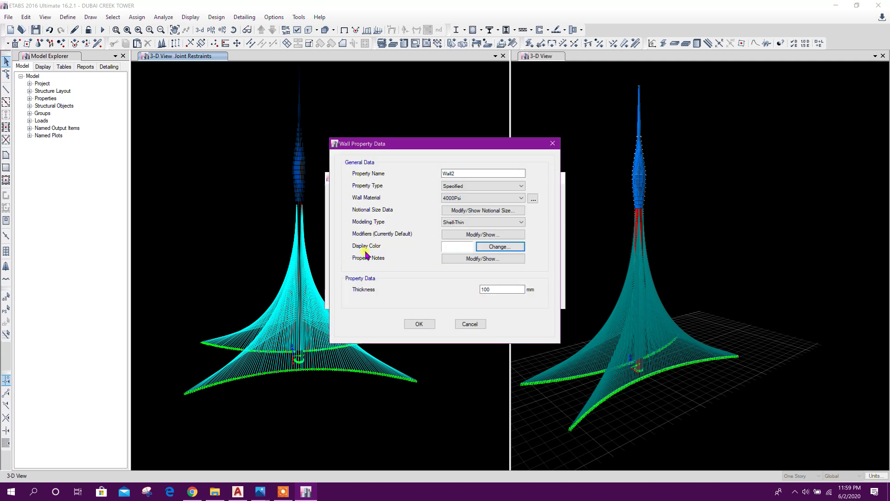
click(418, 324)
click(496, 274)
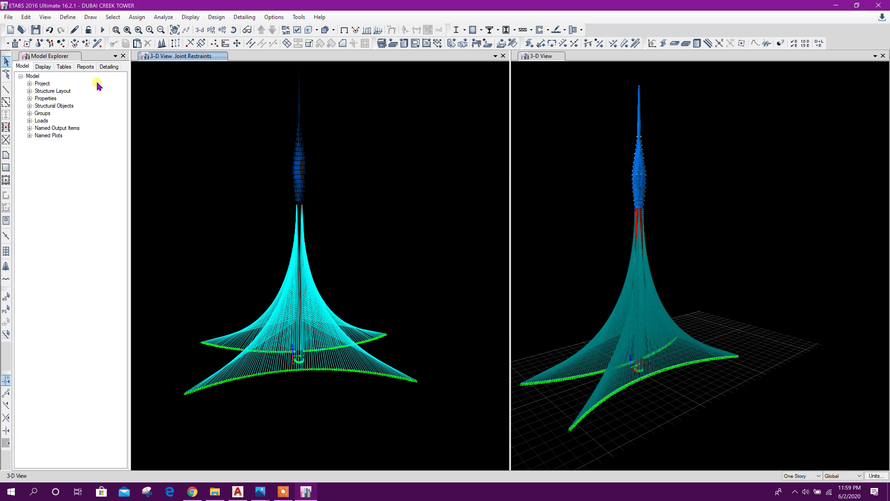
Step: Set the display colour of the SP steel pipe frame section to white and accept the frame properties
click(78, 18)
mouse_move(167, 58)
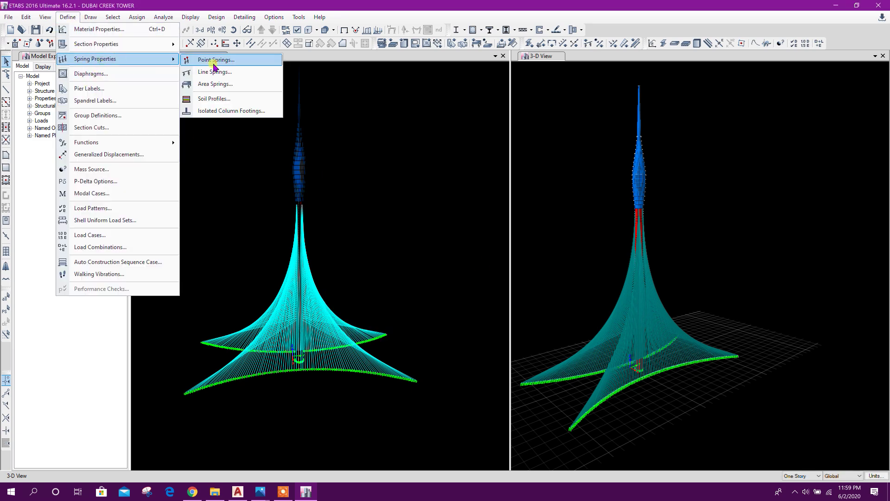
mouse_move(99, 44)
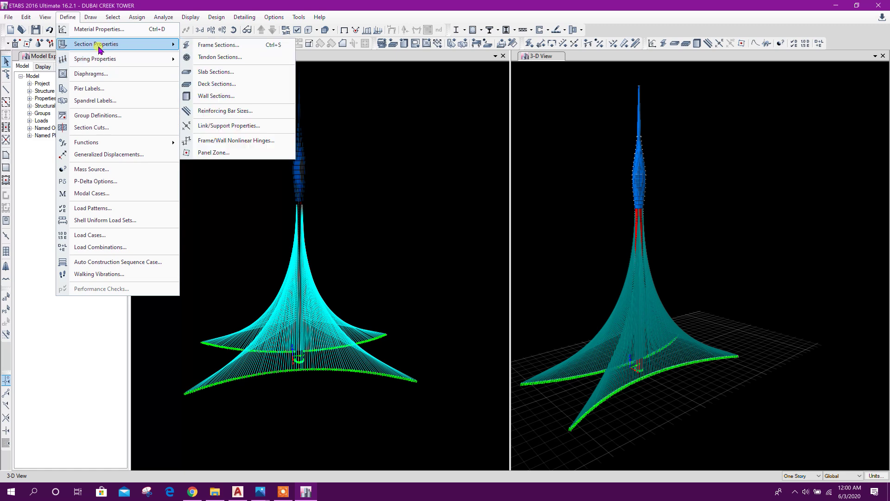
click(217, 45)
click(343, 268)
click(515, 195)
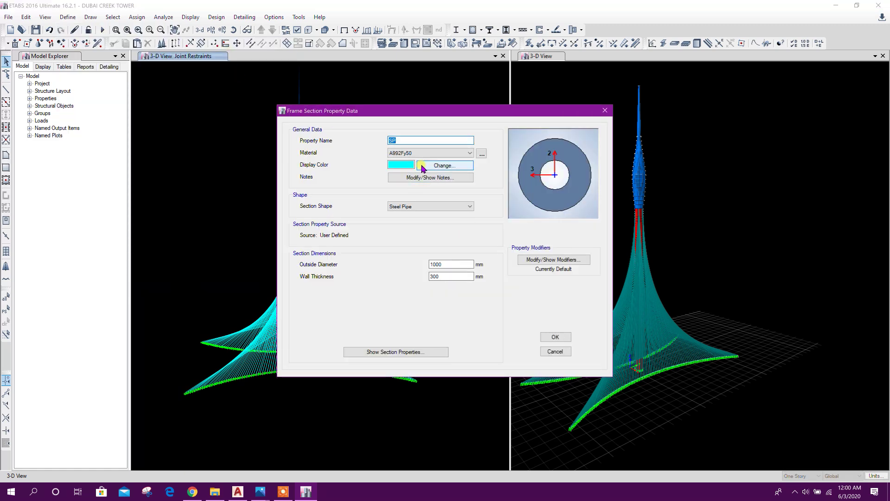
click(422, 165)
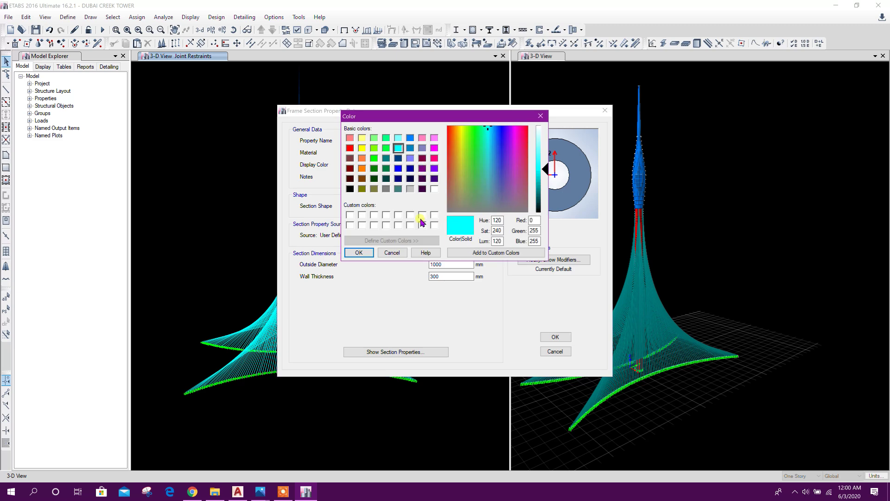
click(433, 189)
click(363, 254)
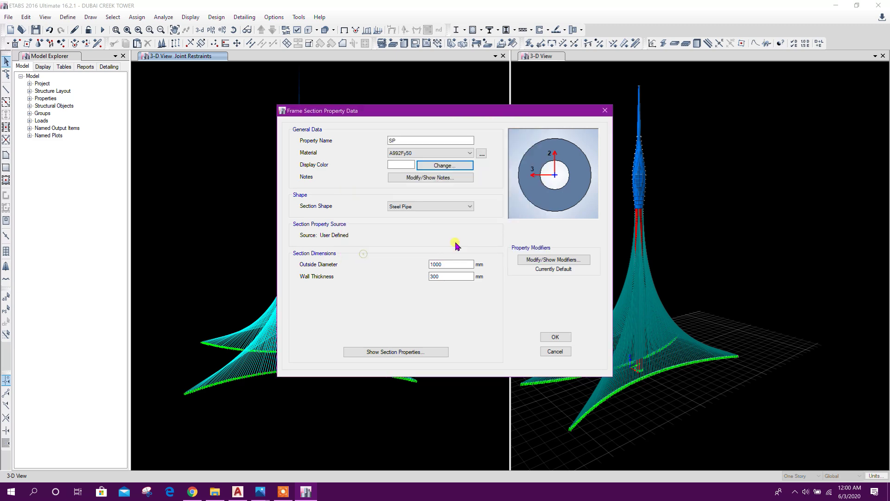
click(551, 337)
click(487, 335)
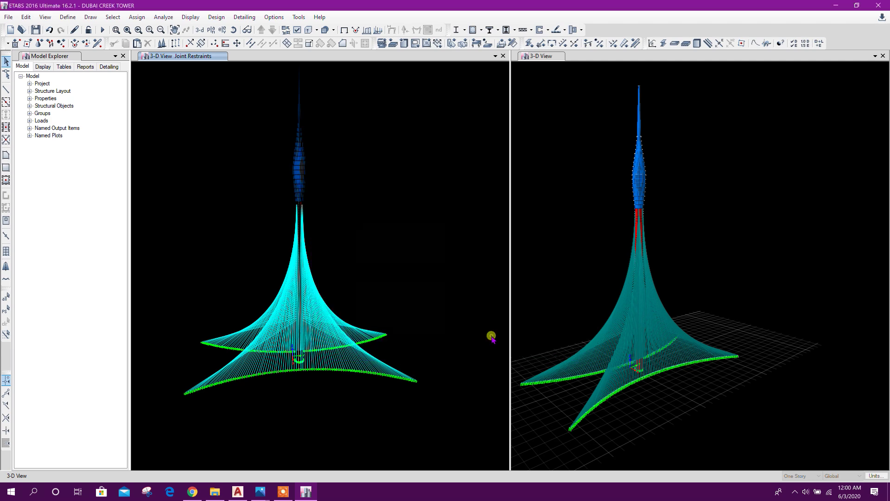
Step: Close the Joint Restraints view window and apply view options showing extruded frames and shells by section property colours in the remaining 3-D view
shift+middle_drag(432, 335, 780, 354)
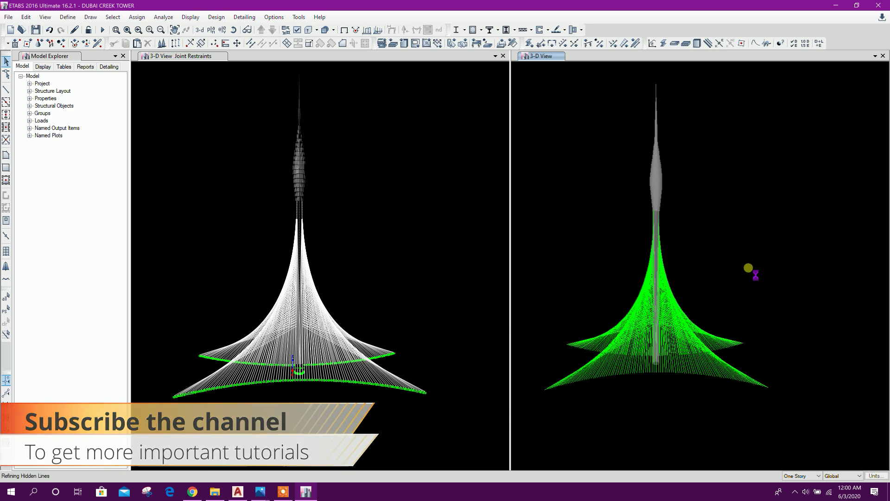
click(503, 56)
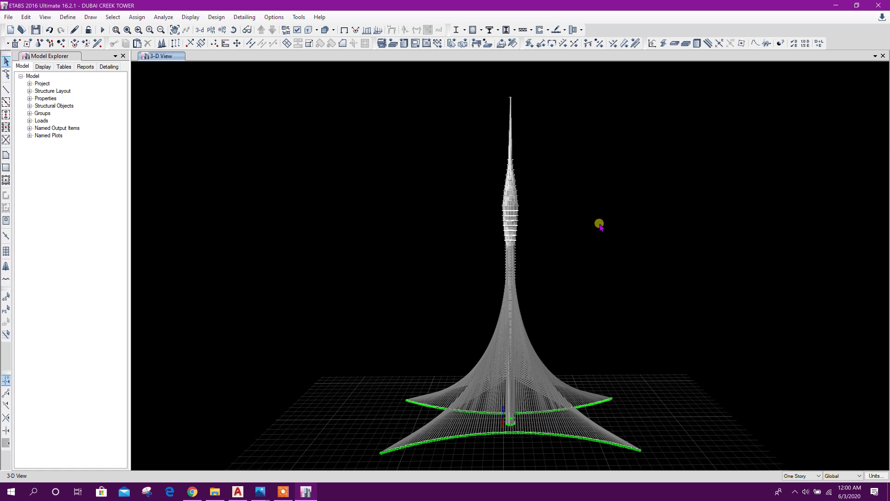
click(465, 288)
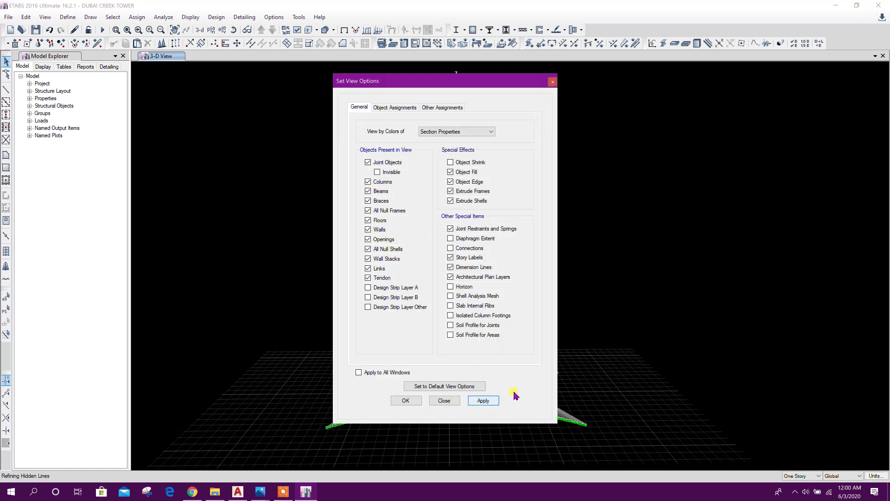
key(Return)
shift+middle_drag(385, 340, 292, 315)
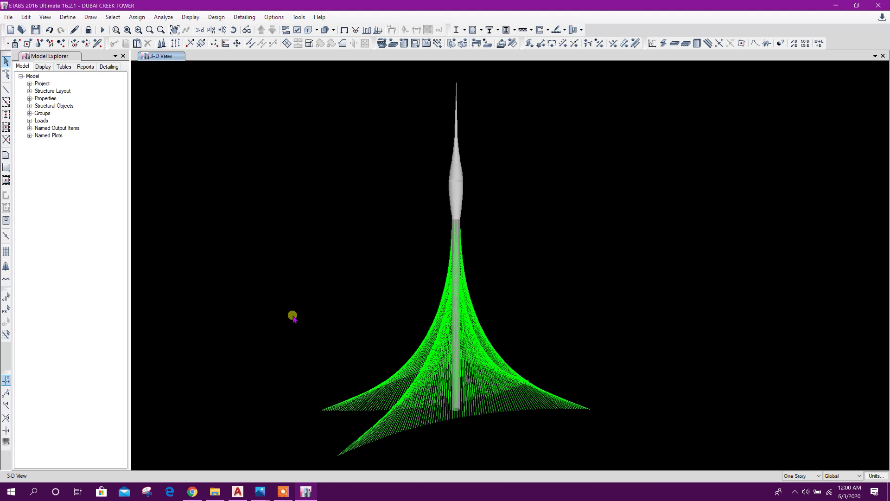